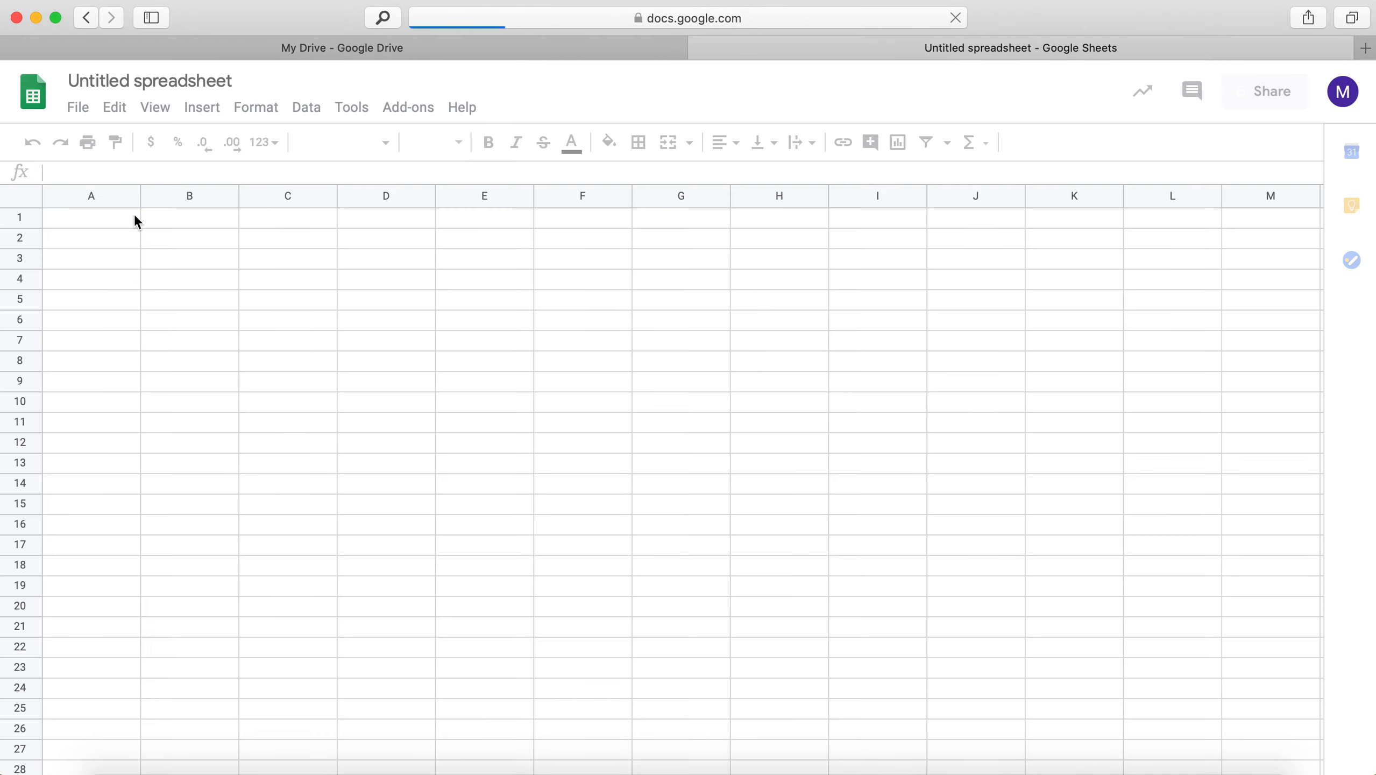
# Rename the untitled spreadsheet as McKenna Music.
pyautogui.click(165, 82)
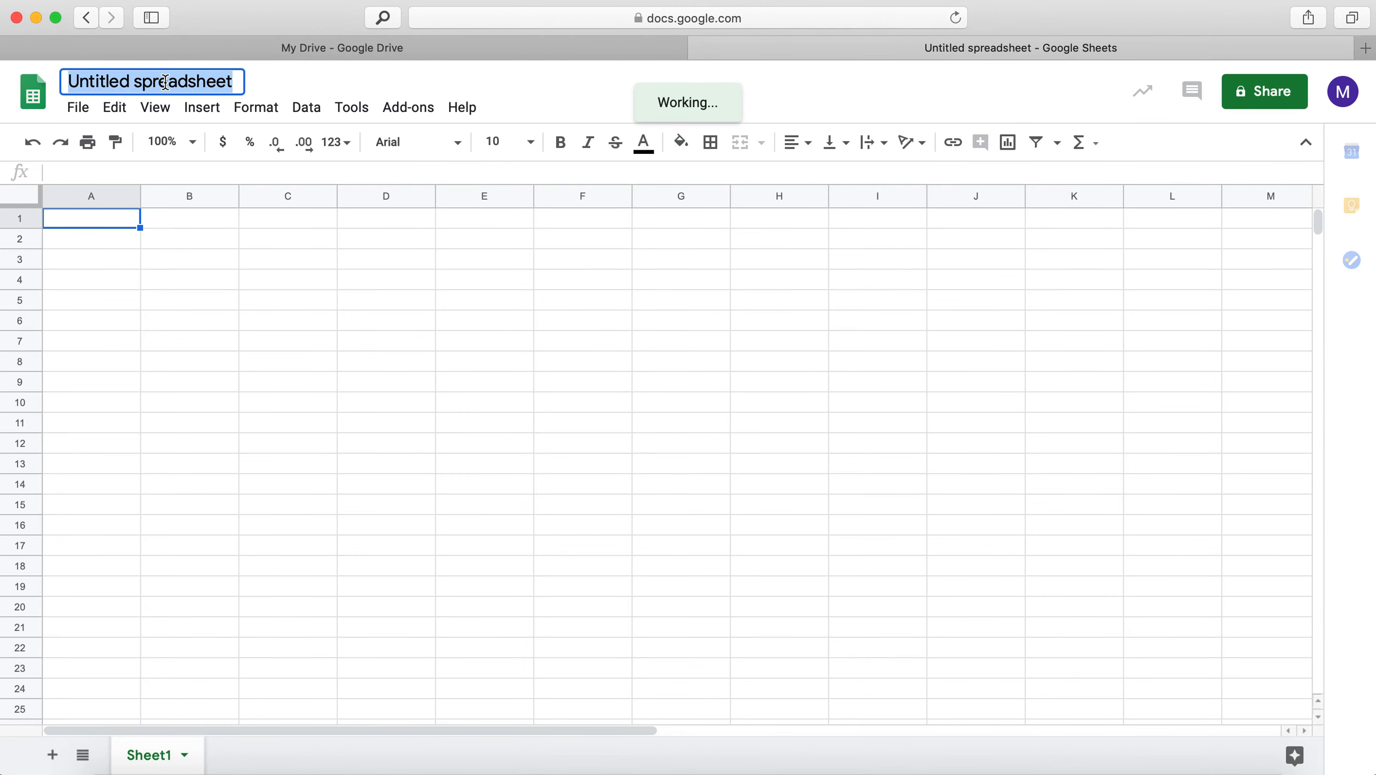
pyautogui.write('M')
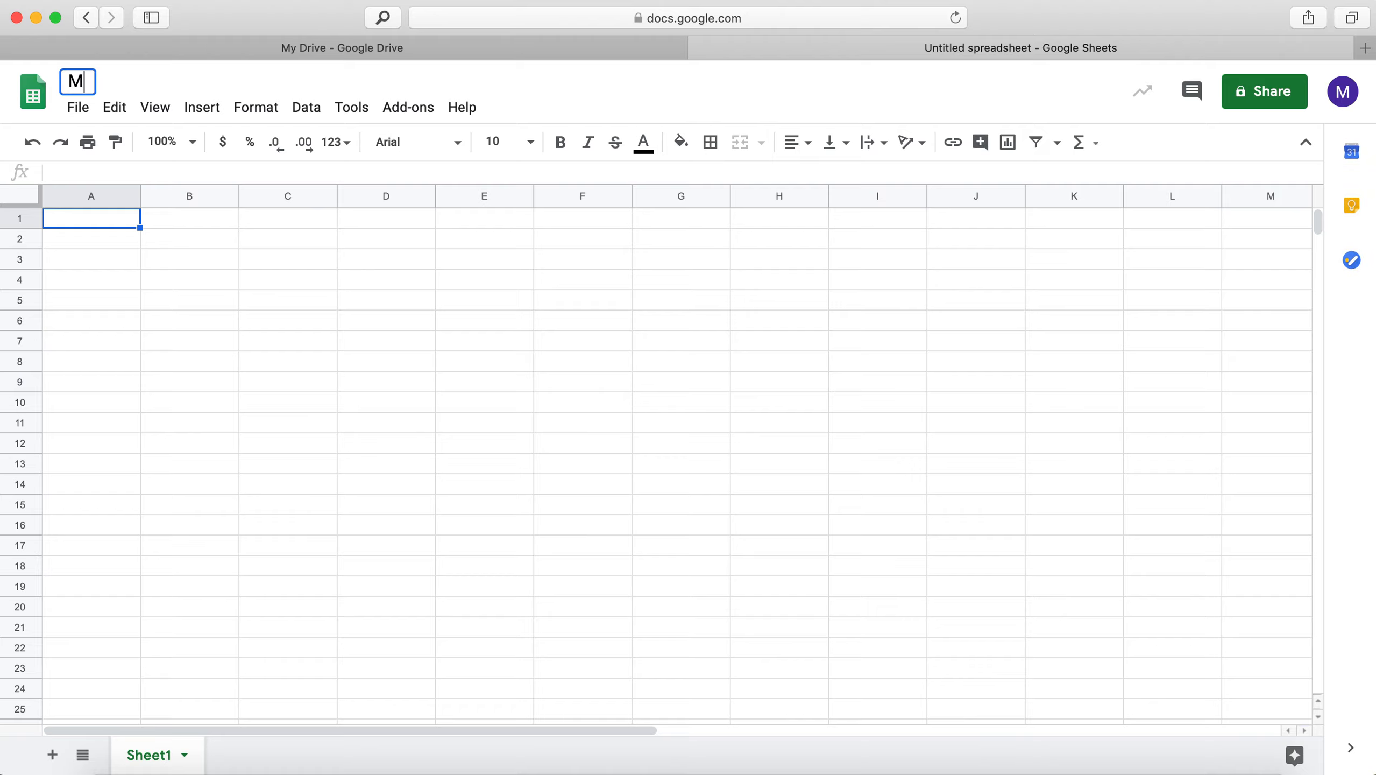
pyautogui.write('cKenna Music')
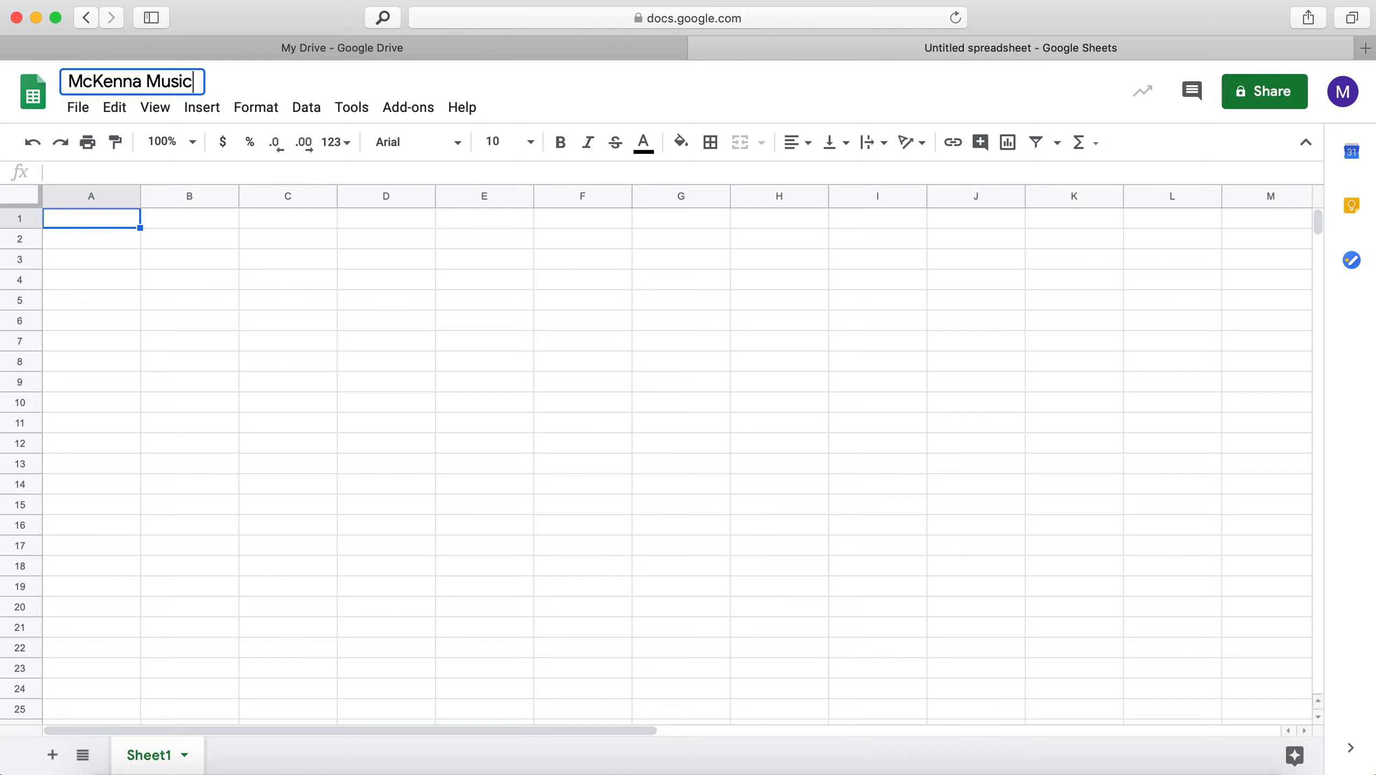
pyautogui.press('Return')
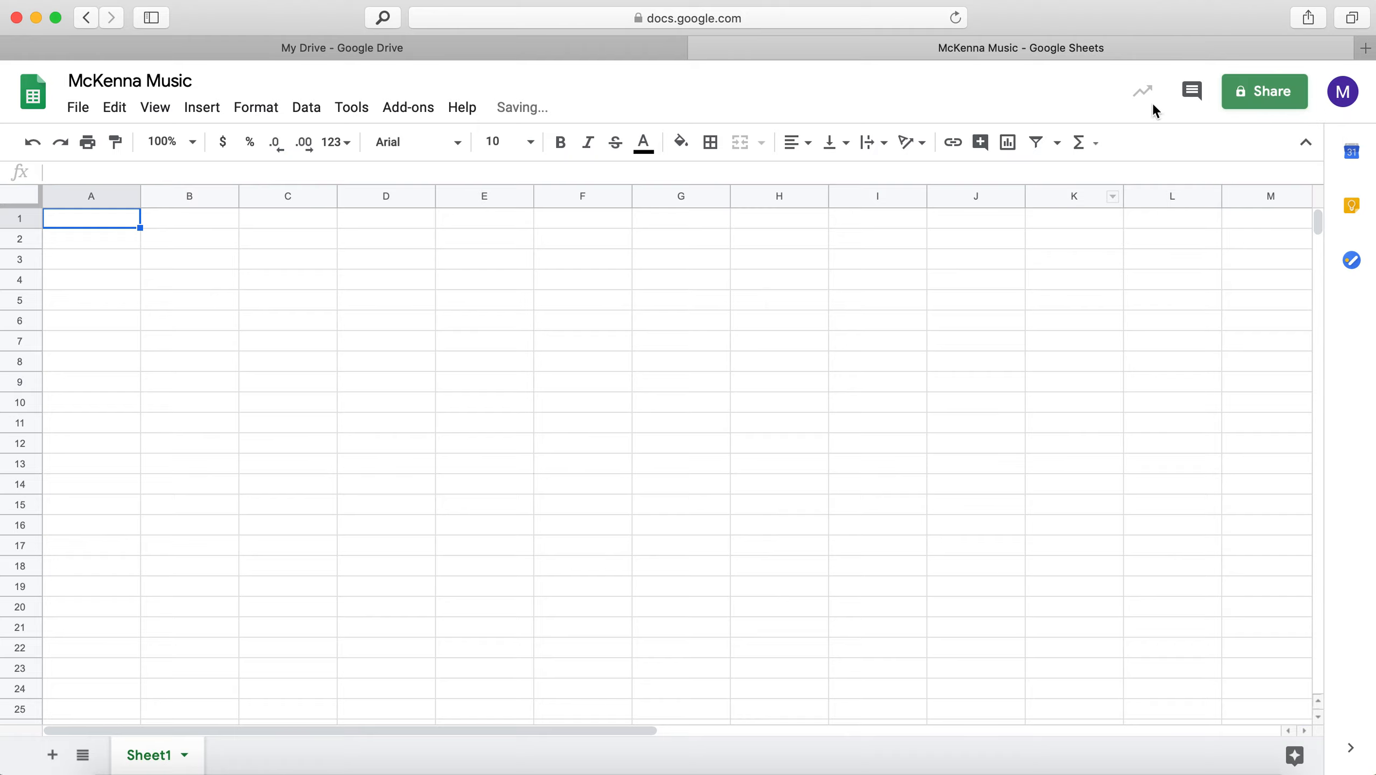
# View the spreadsheet's sharing options and close them without adding anyone.
pyautogui.click(1260, 92)
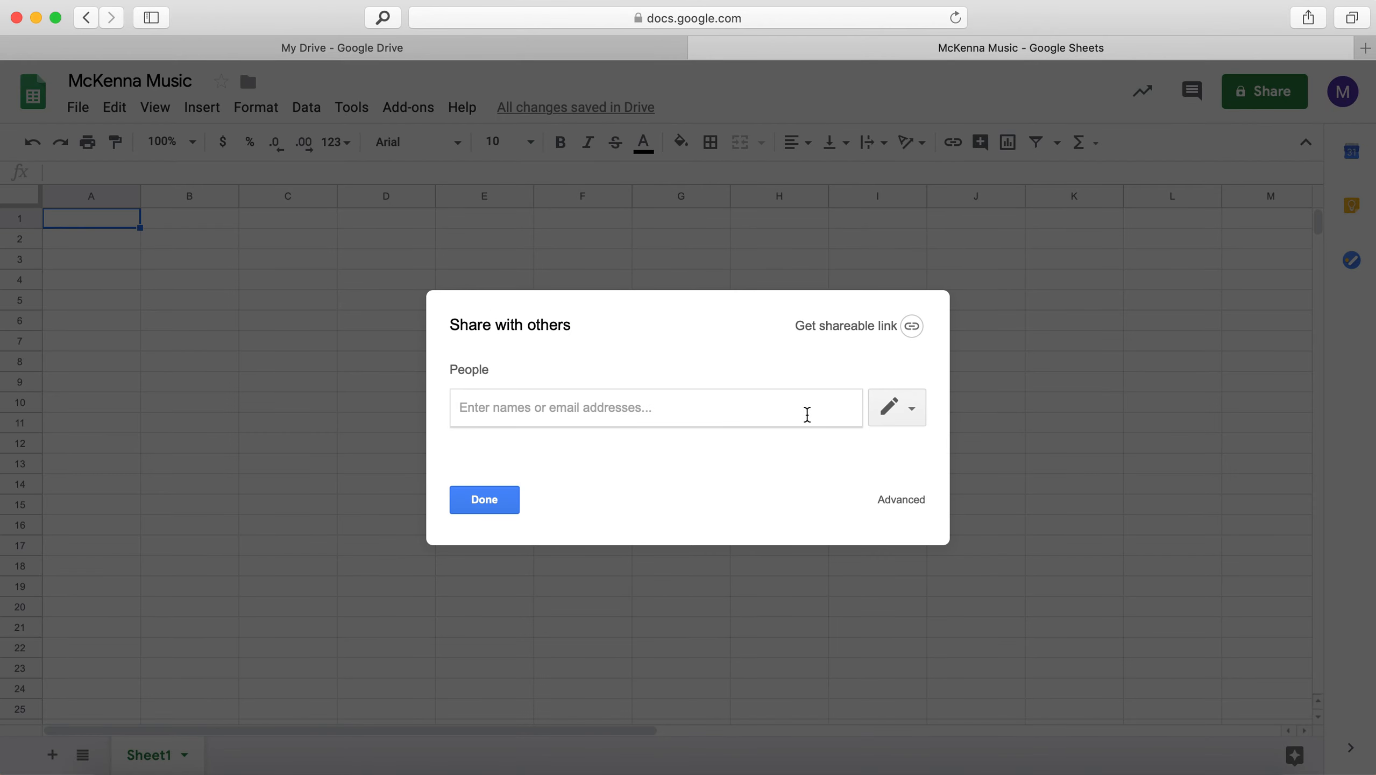
pyautogui.click(482, 500)
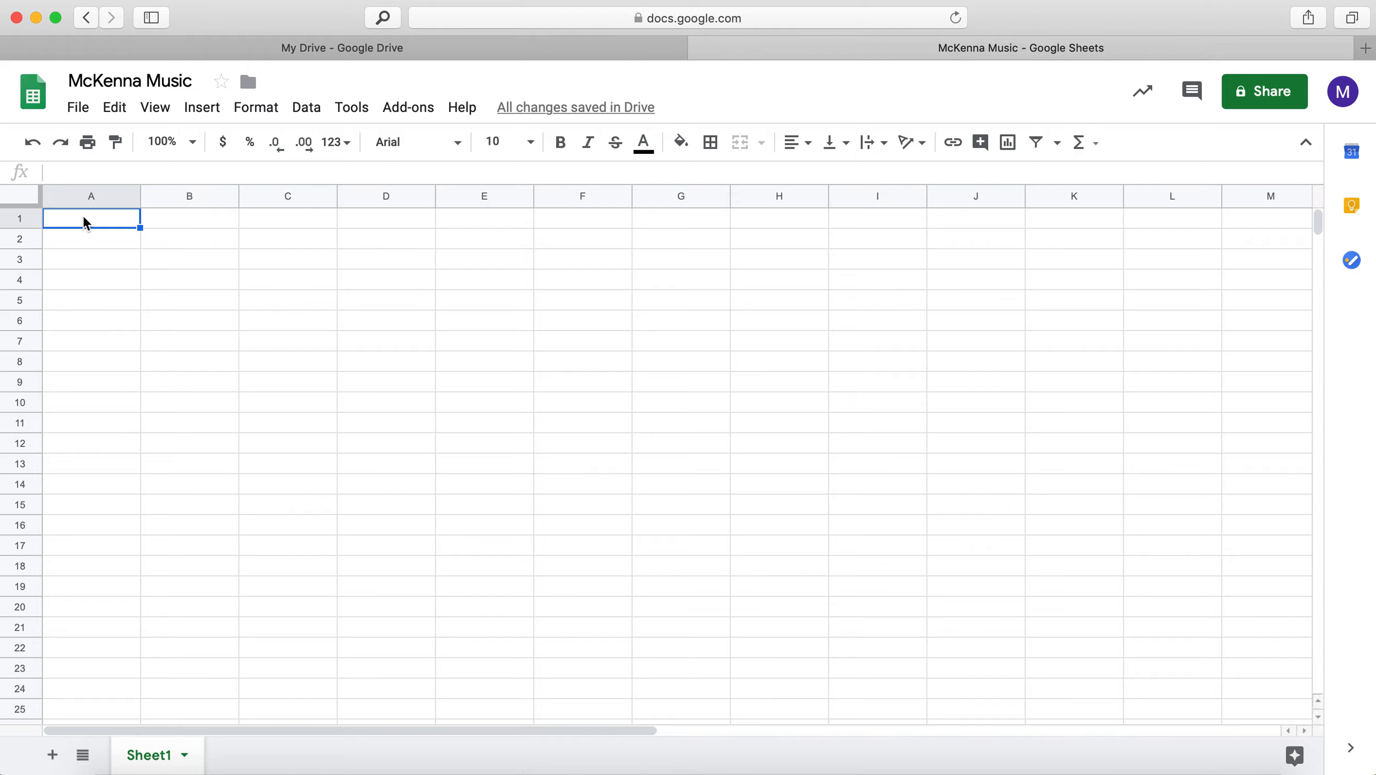
# Enter the column headers Number CD in A1 and Cost in B1.
pyautogui.write('Numb')
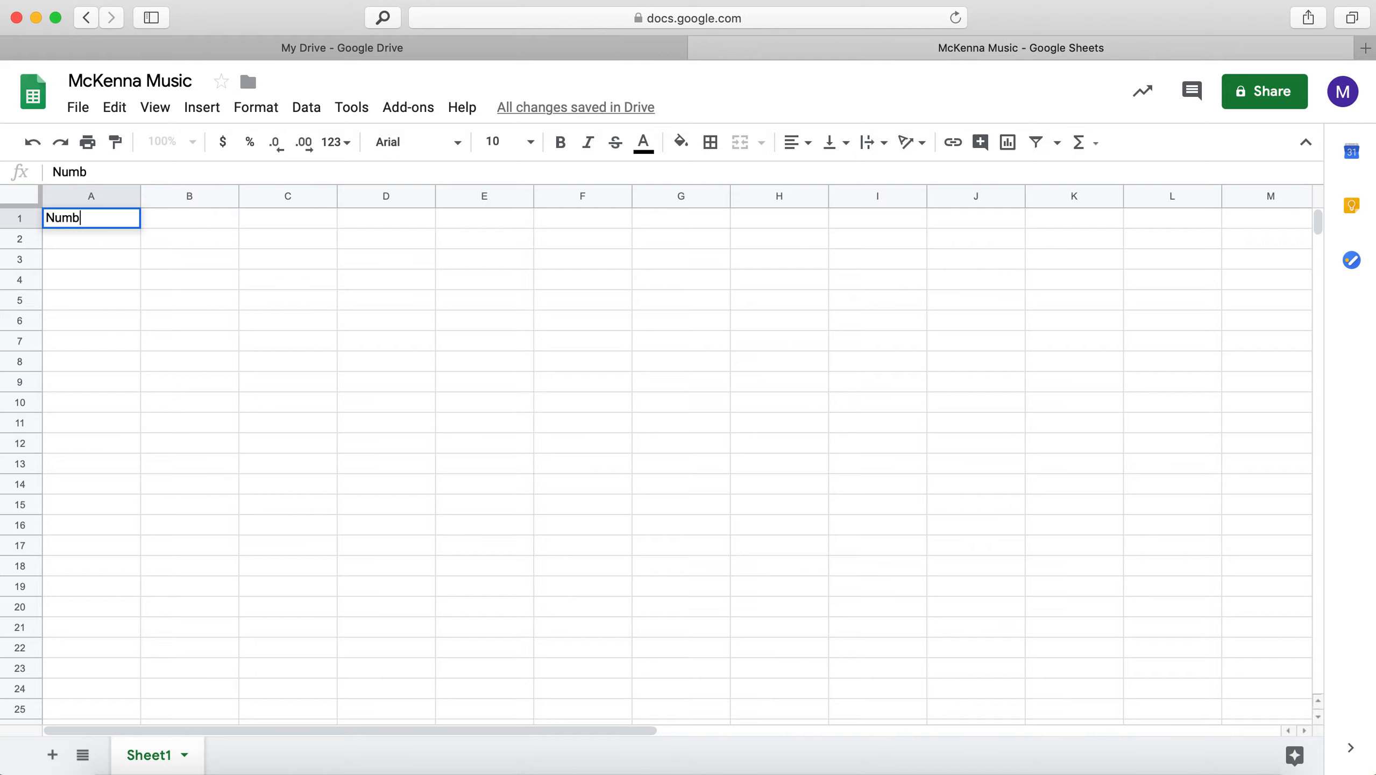
pyautogui.write('er CD')
pyautogui.click(193, 223)
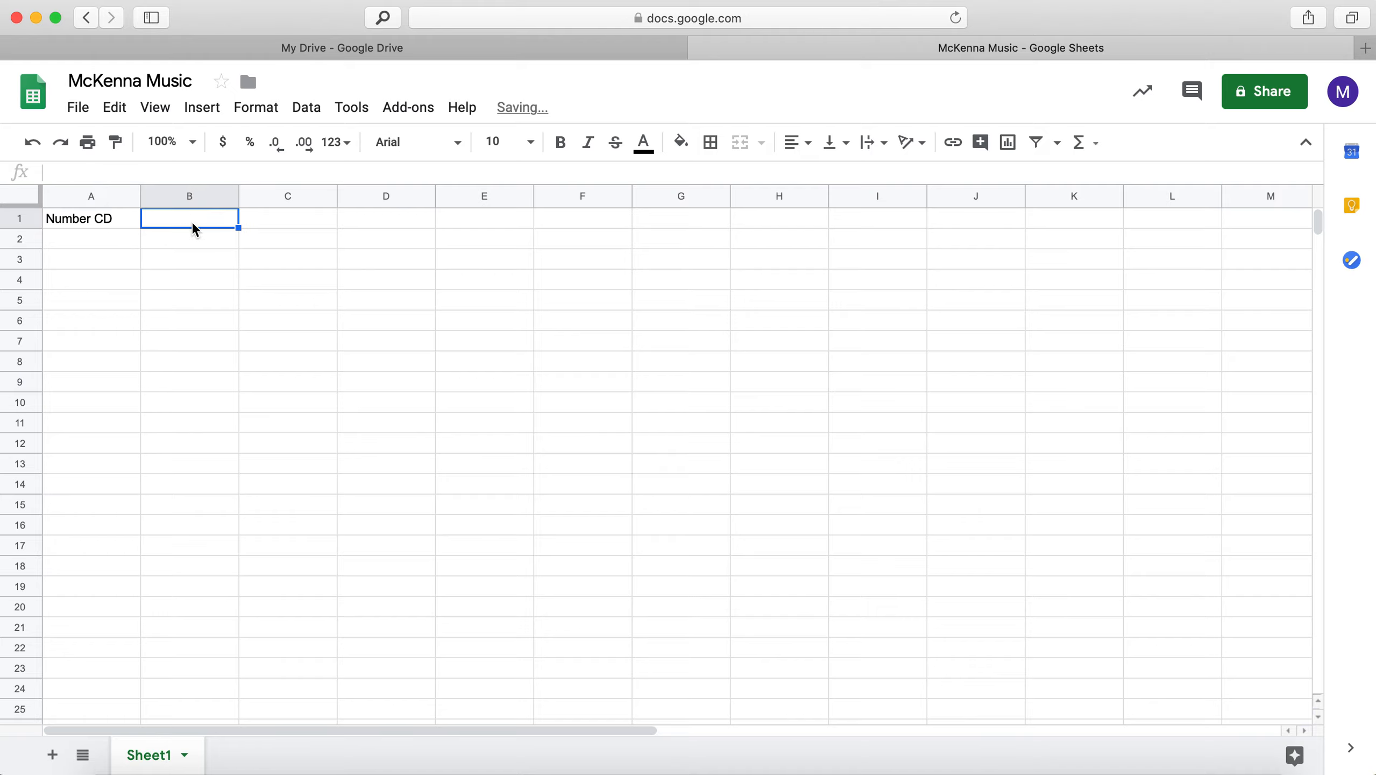
pyautogui.write('Cost')
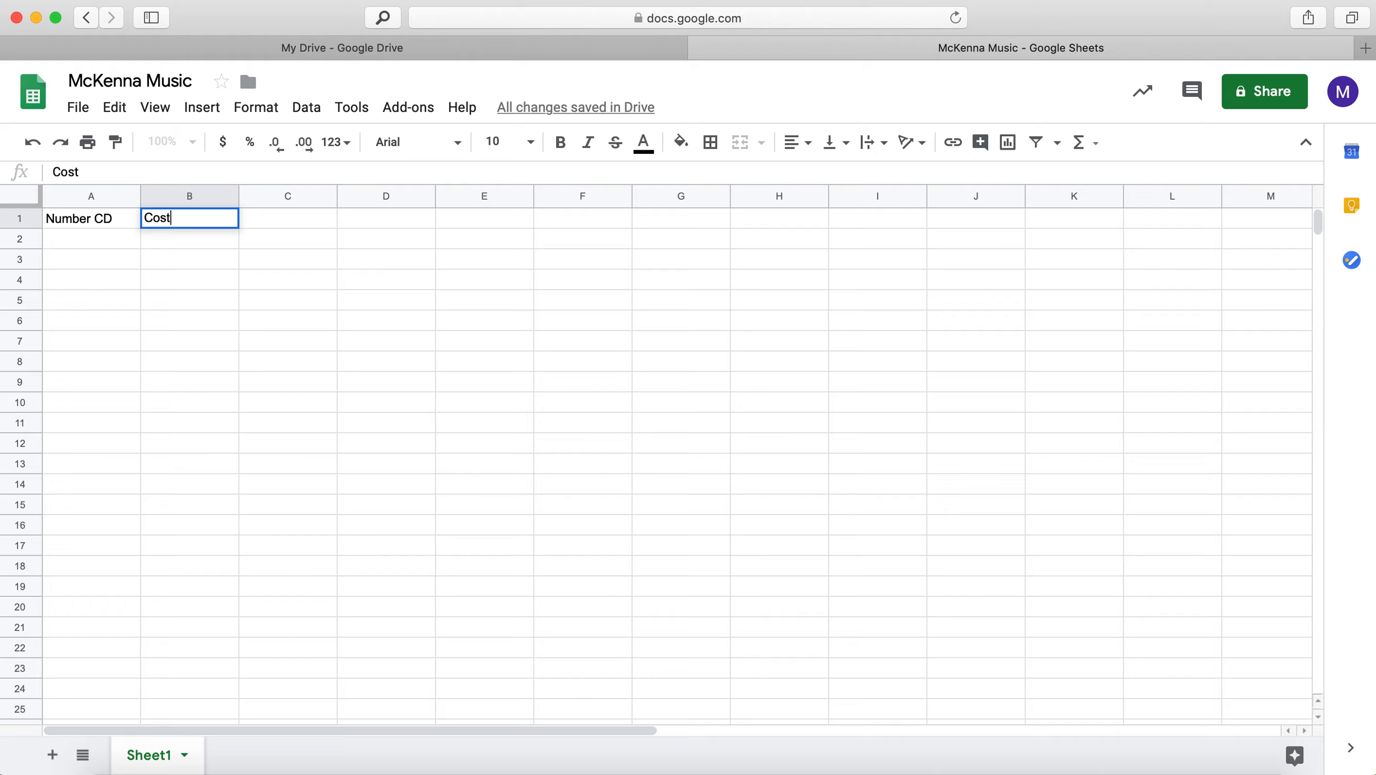
# Fill A2 to A6 under Number CD with 0, 100, 1000, 10000 and 100000.
pyautogui.click(85, 238)
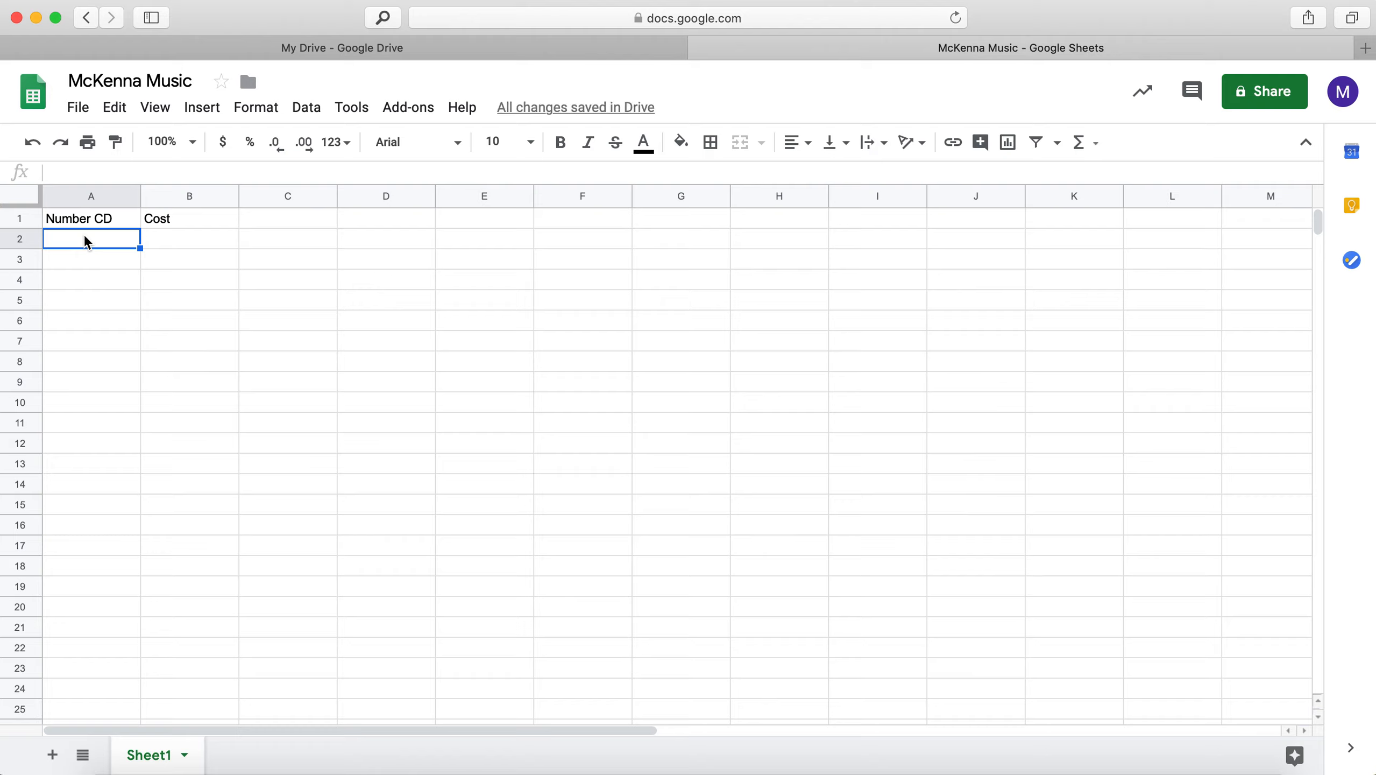
pyautogui.write('0')
pyautogui.press('Return')
pyautogui.write('1')
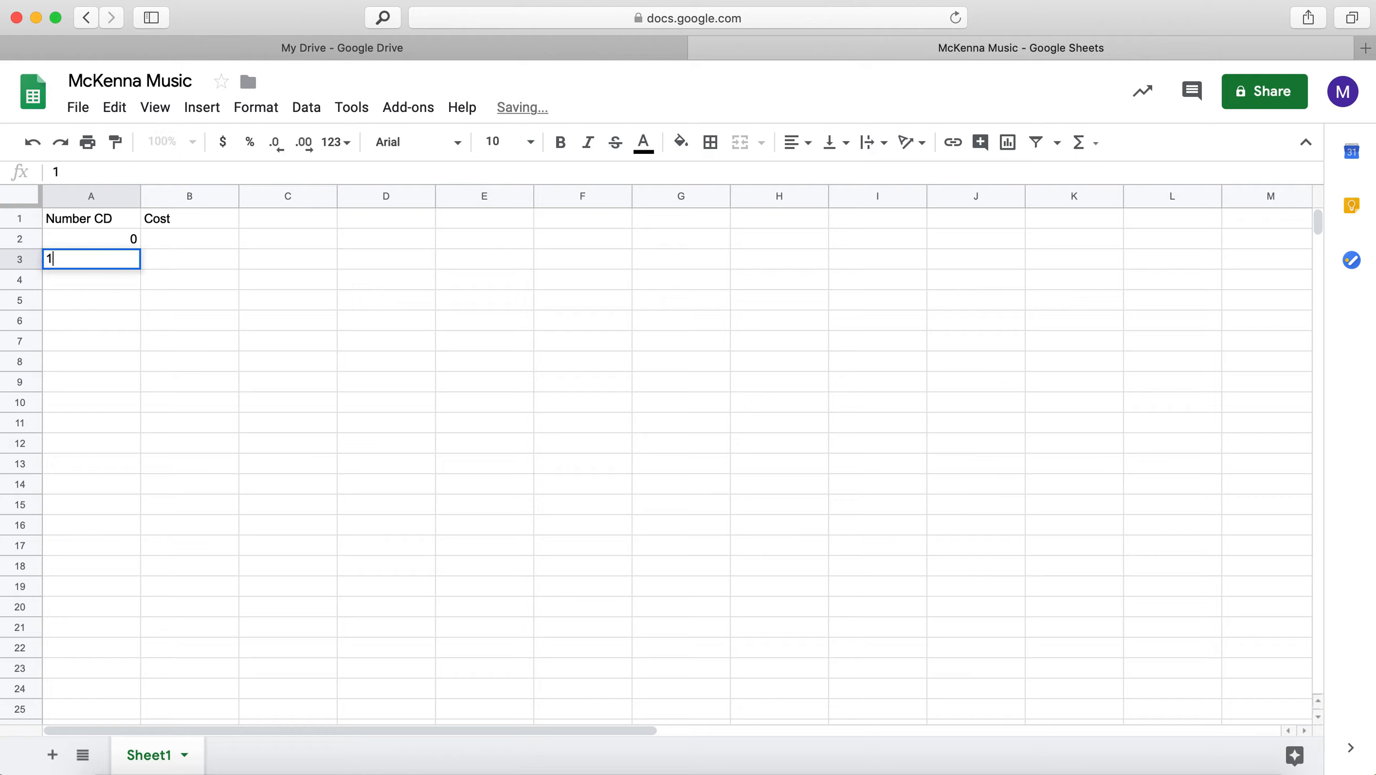
pyautogui.write('00')
pyautogui.press('Return')
pyautogui.write('100')
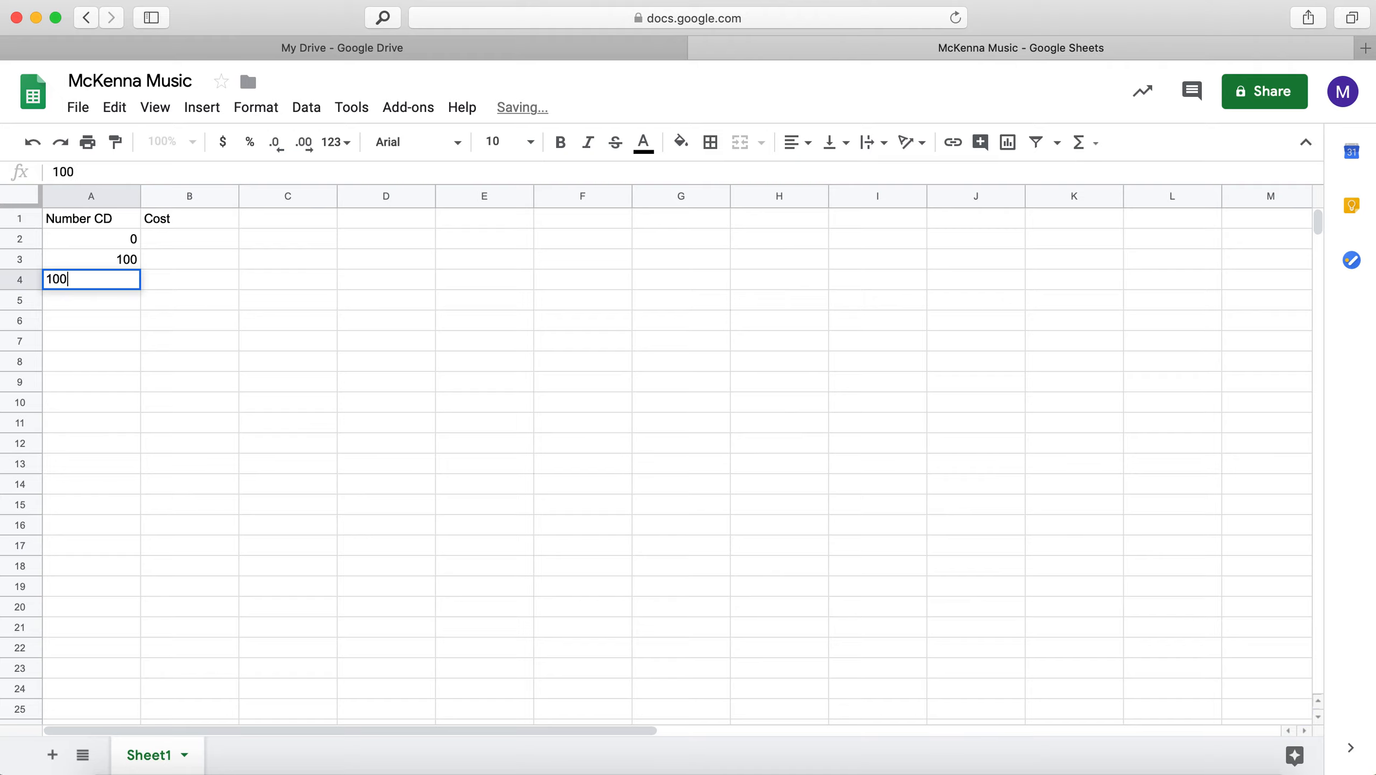
pyautogui.write('0')
pyautogui.press('Return')
pyautogui.write('10000')
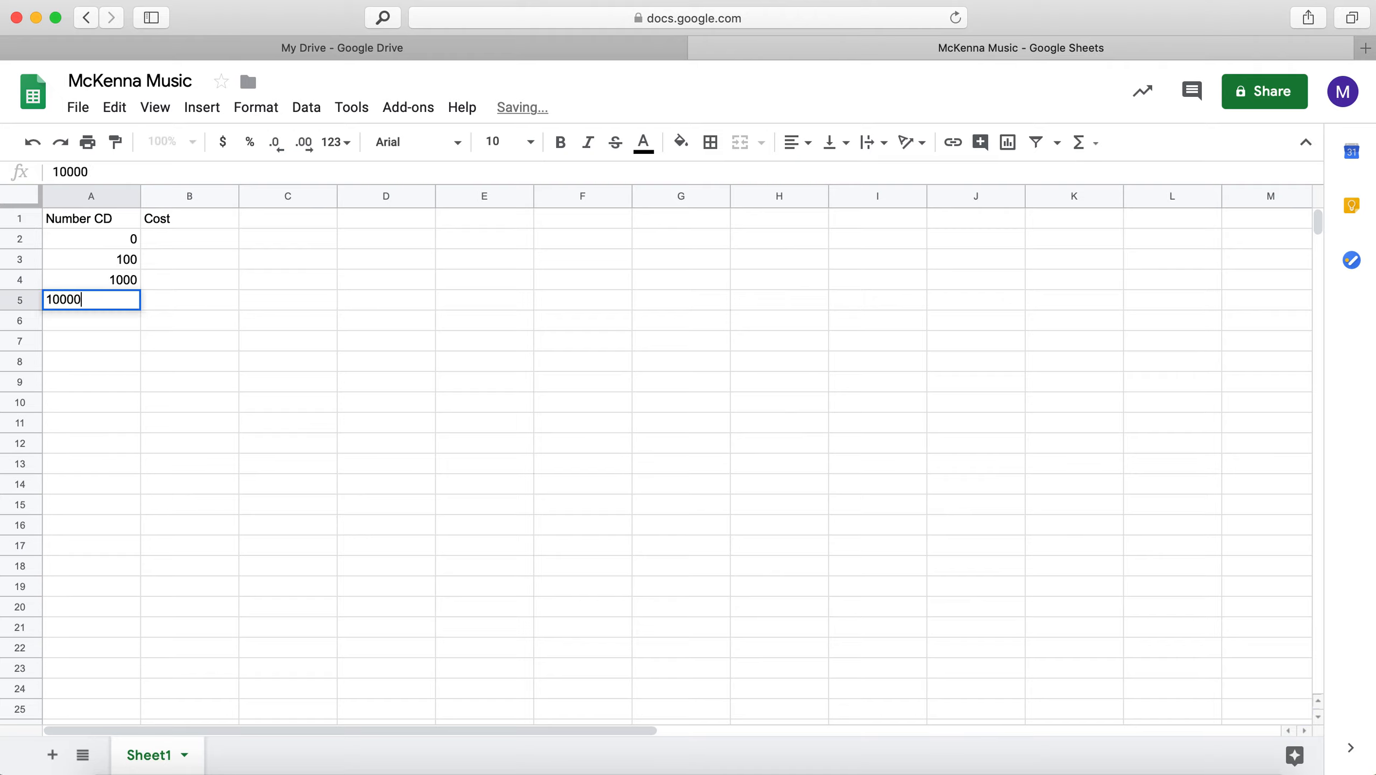
pyautogui.press('Return')
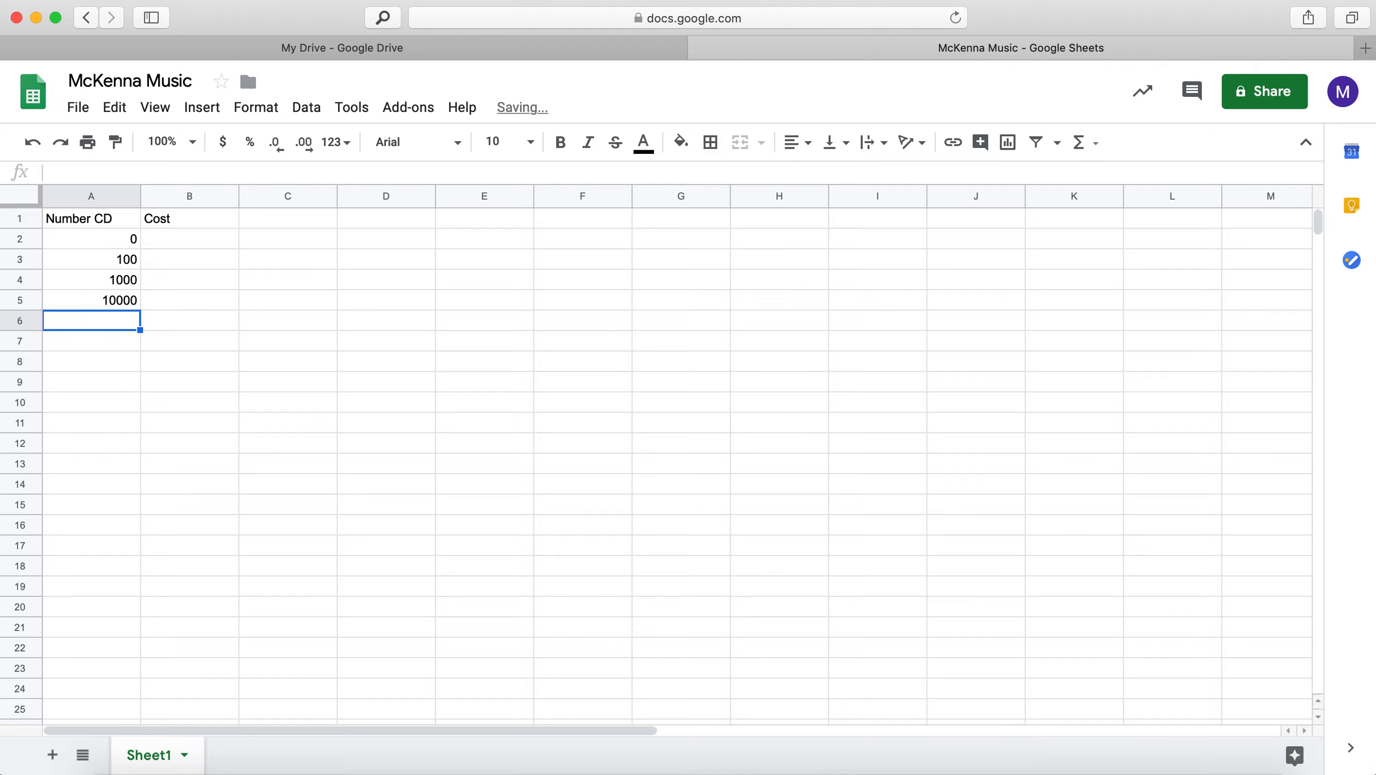
pyautogui.write('100000')
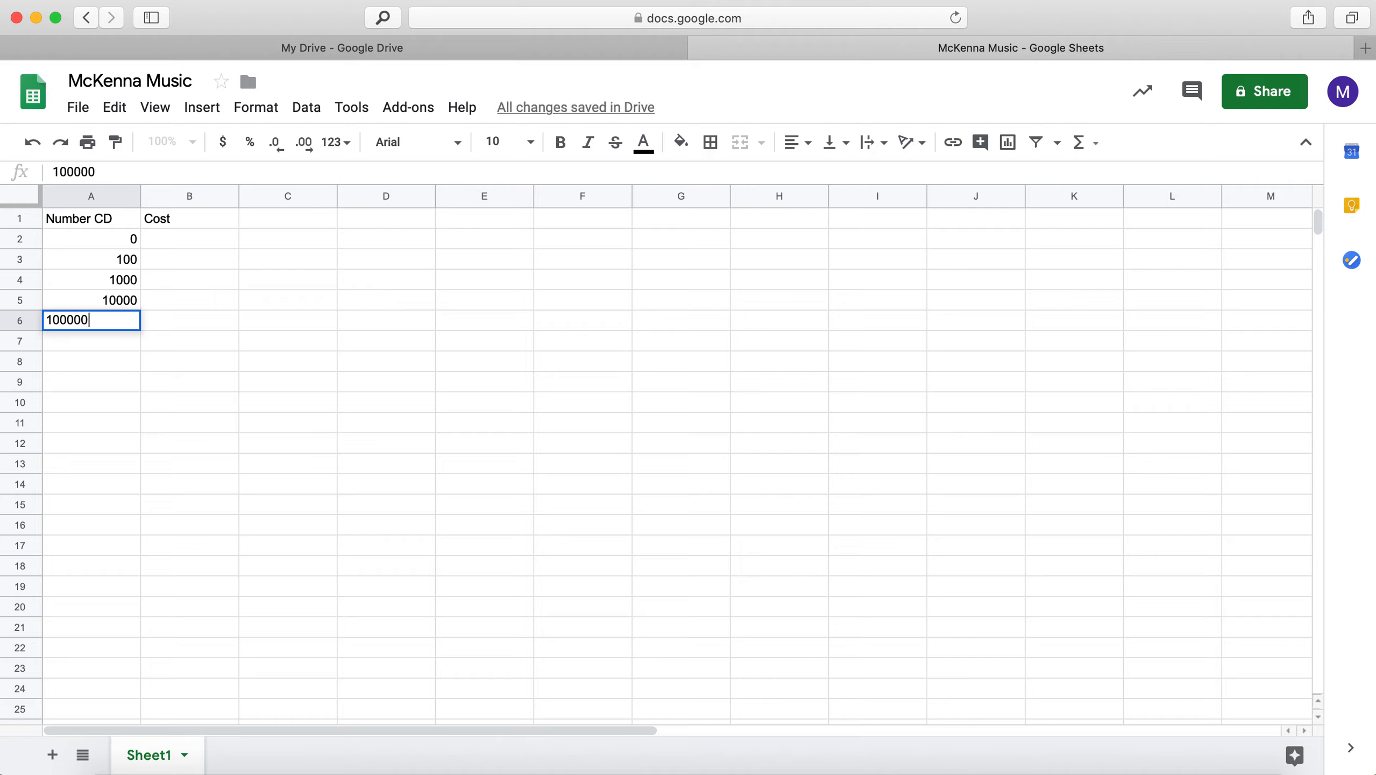
pyautogui.press('Return')
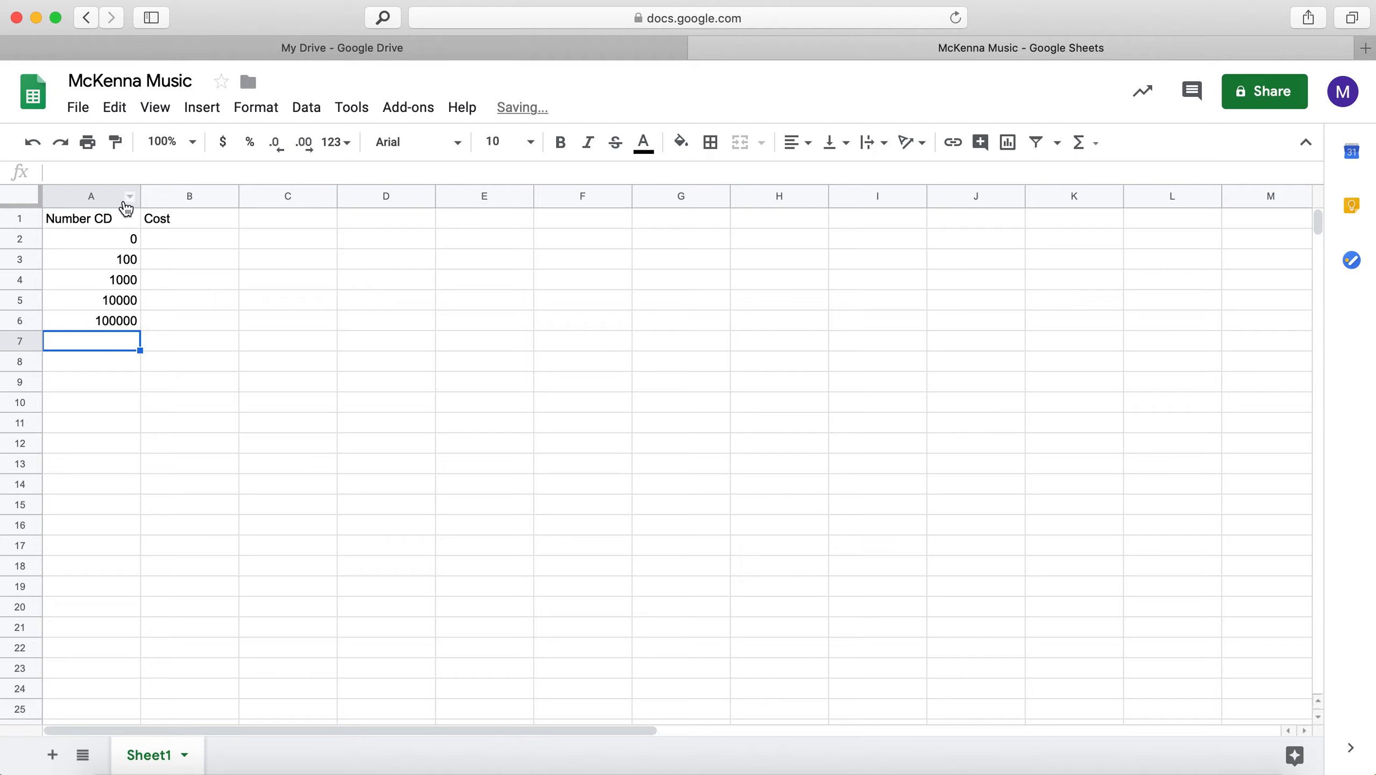
# Write the cost expression -62000-3.1x as a note in D2.
pyautogui.click(181, 242)
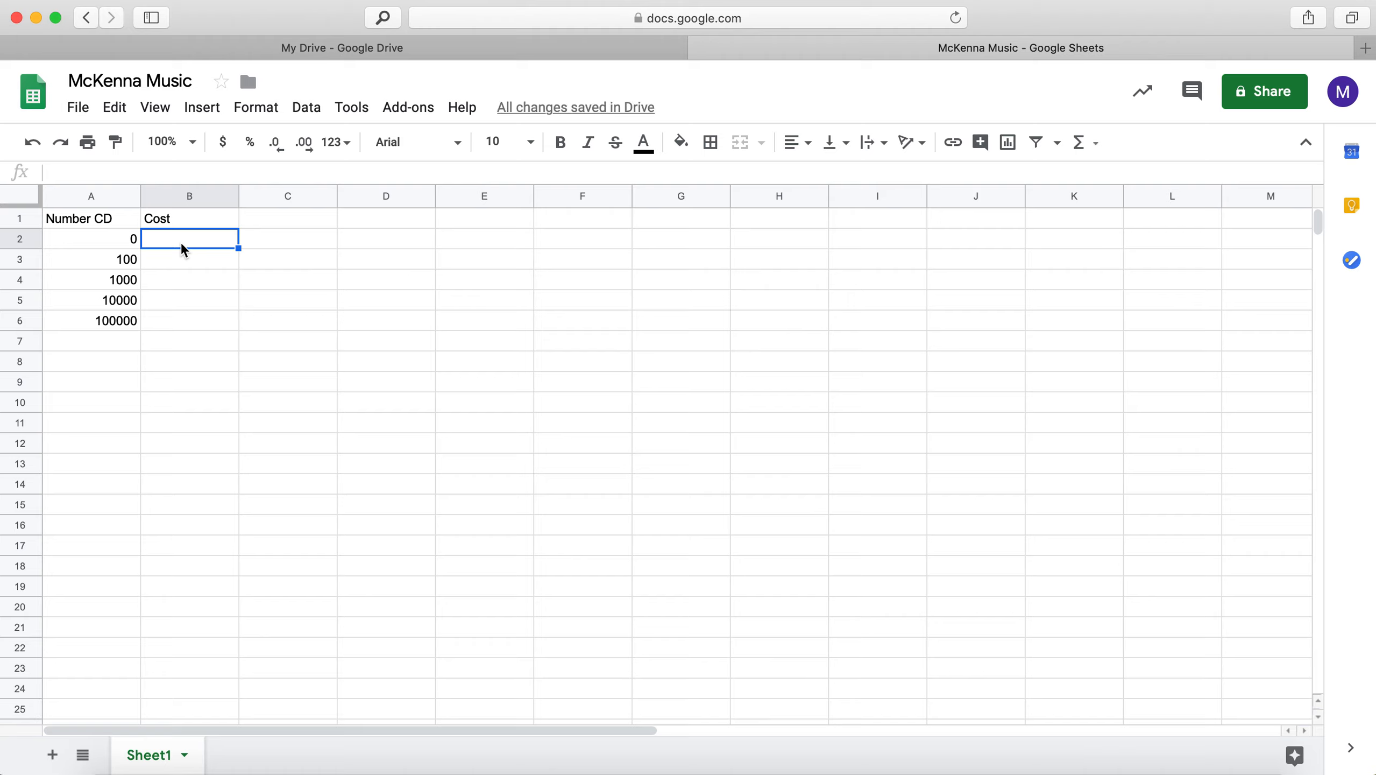
pyautogui.click(383, 241)
pyautogui.write('-')
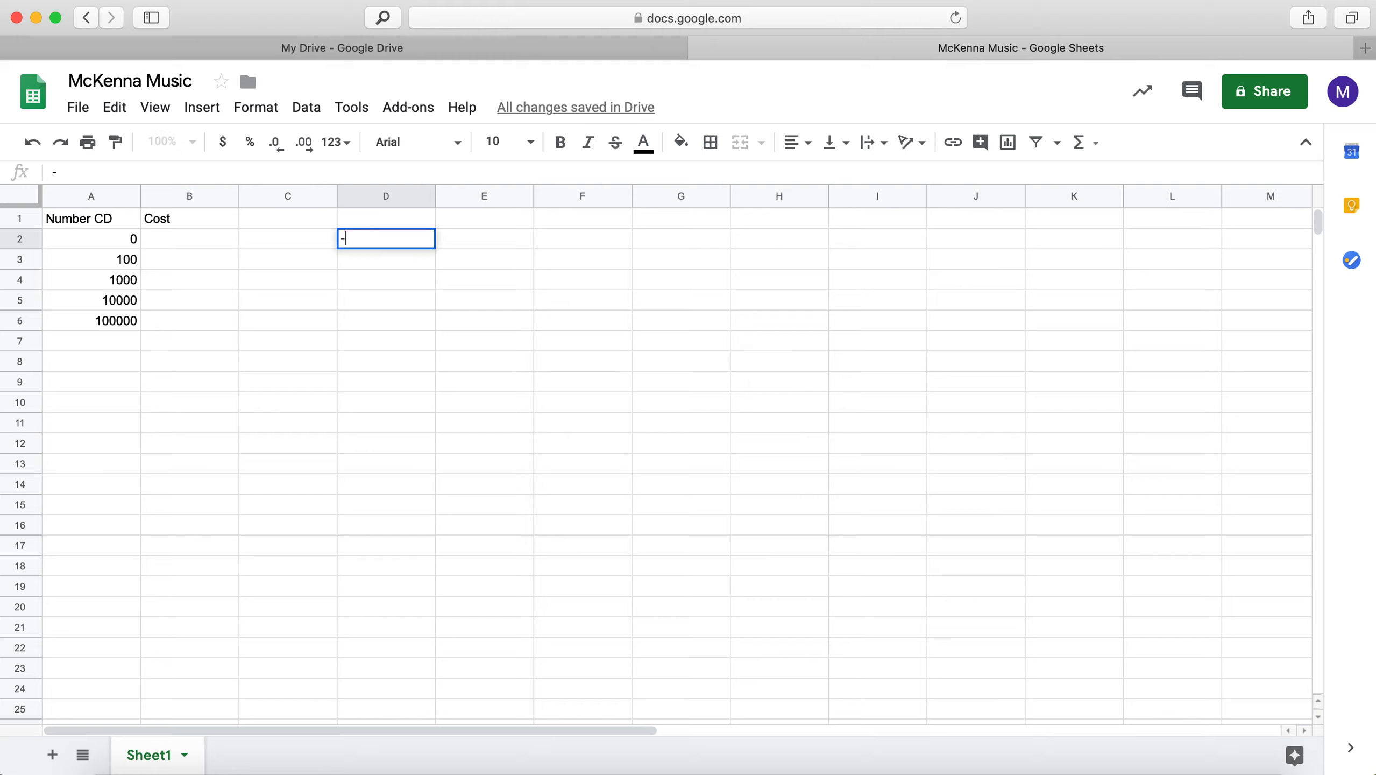
pyautogui.write('62000-')
pyautogui.write('3.1x')
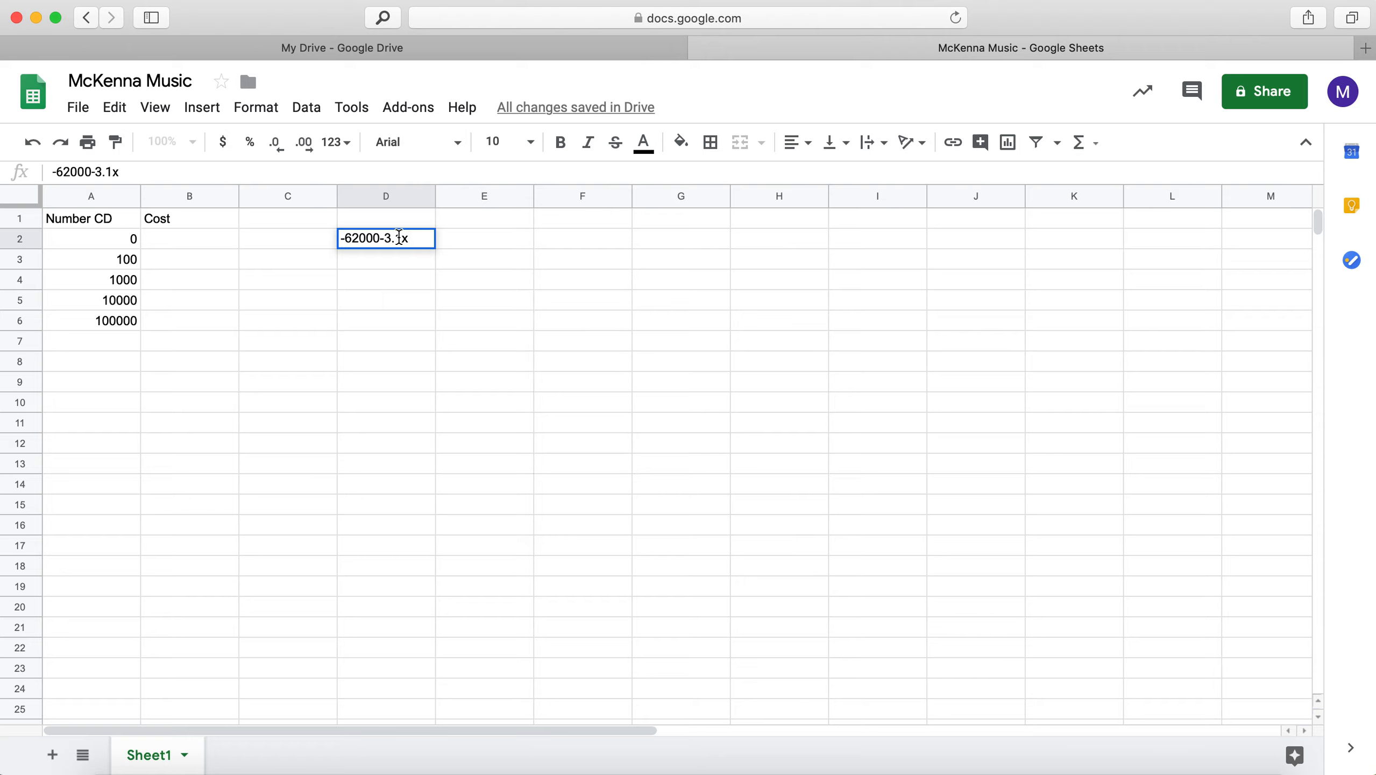
# Enter the cost for 0 CDs in B2 as the negative value -62000.
pyautogui.click(164, 240)
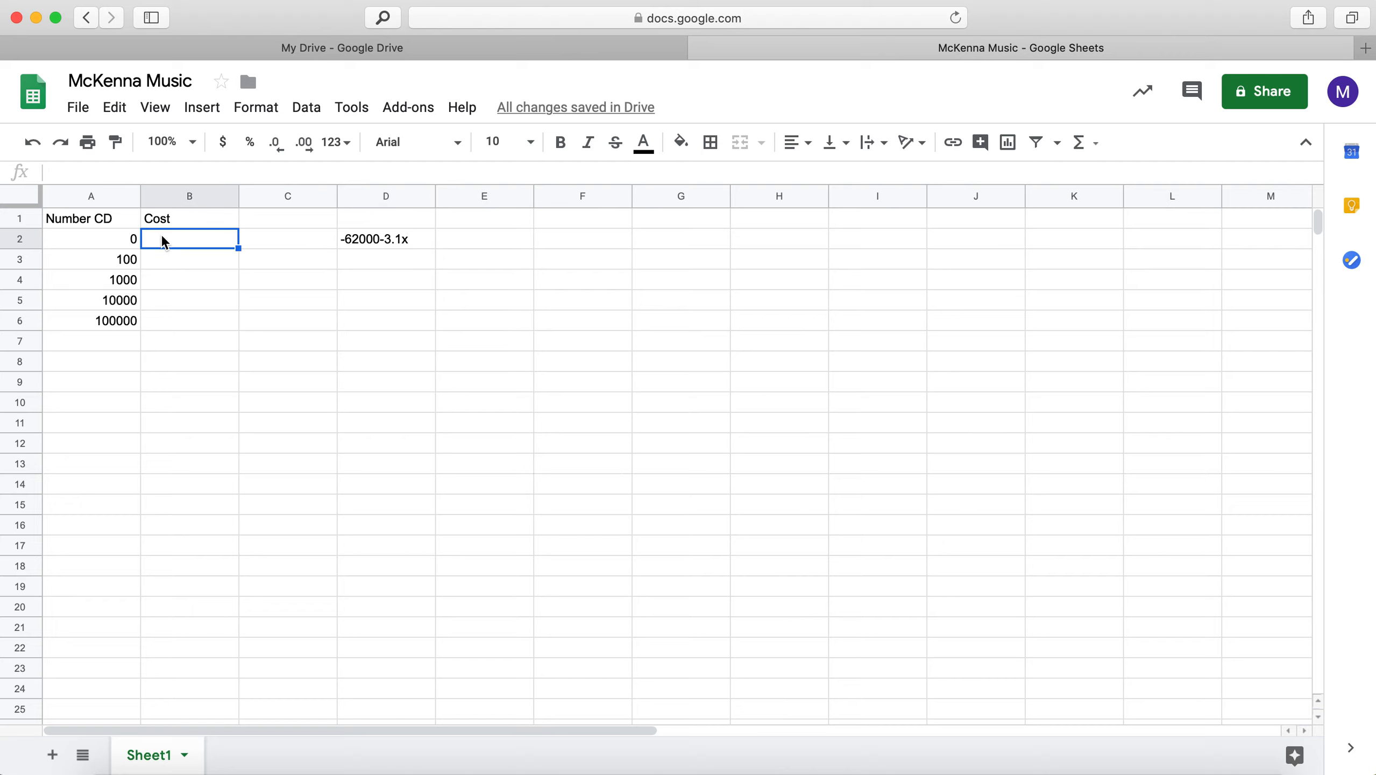
pyautogui.write('62000')
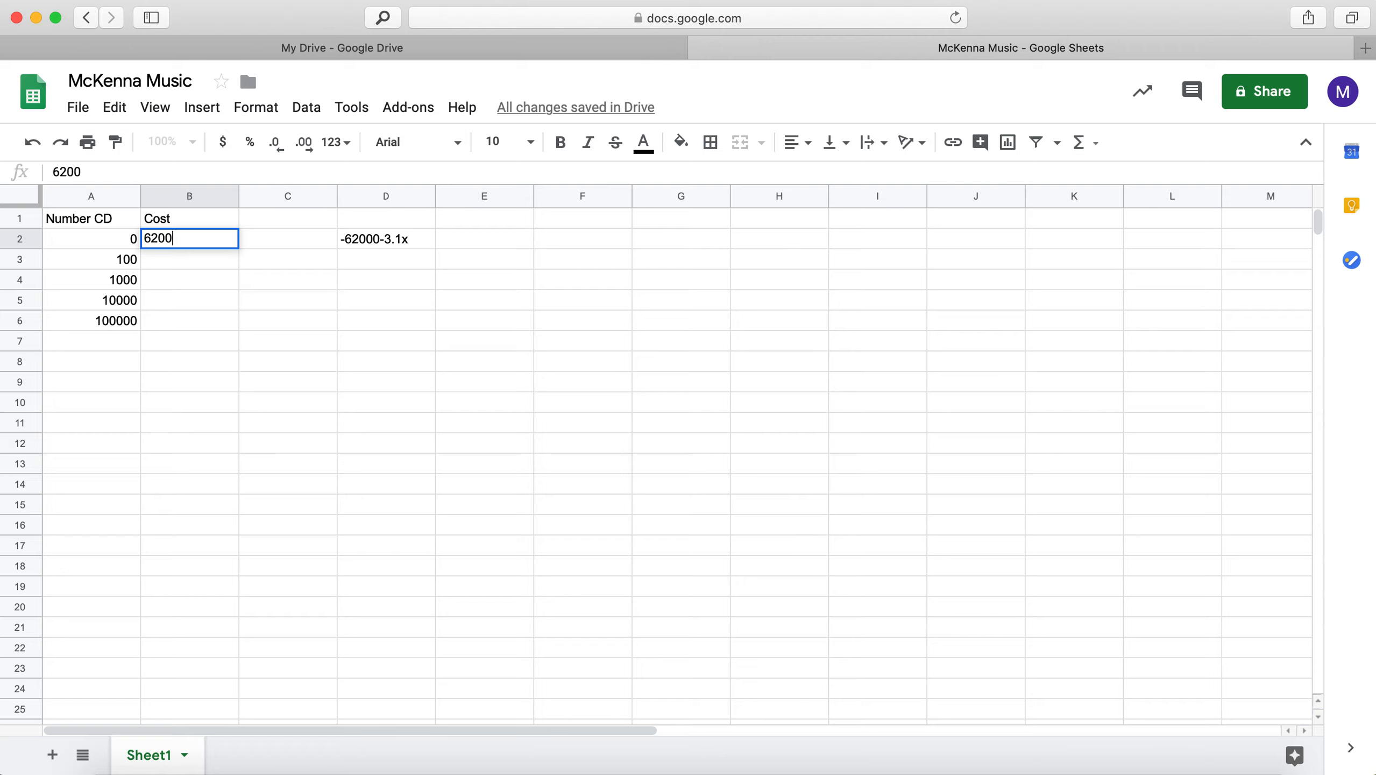
pyautogui.press('Return')
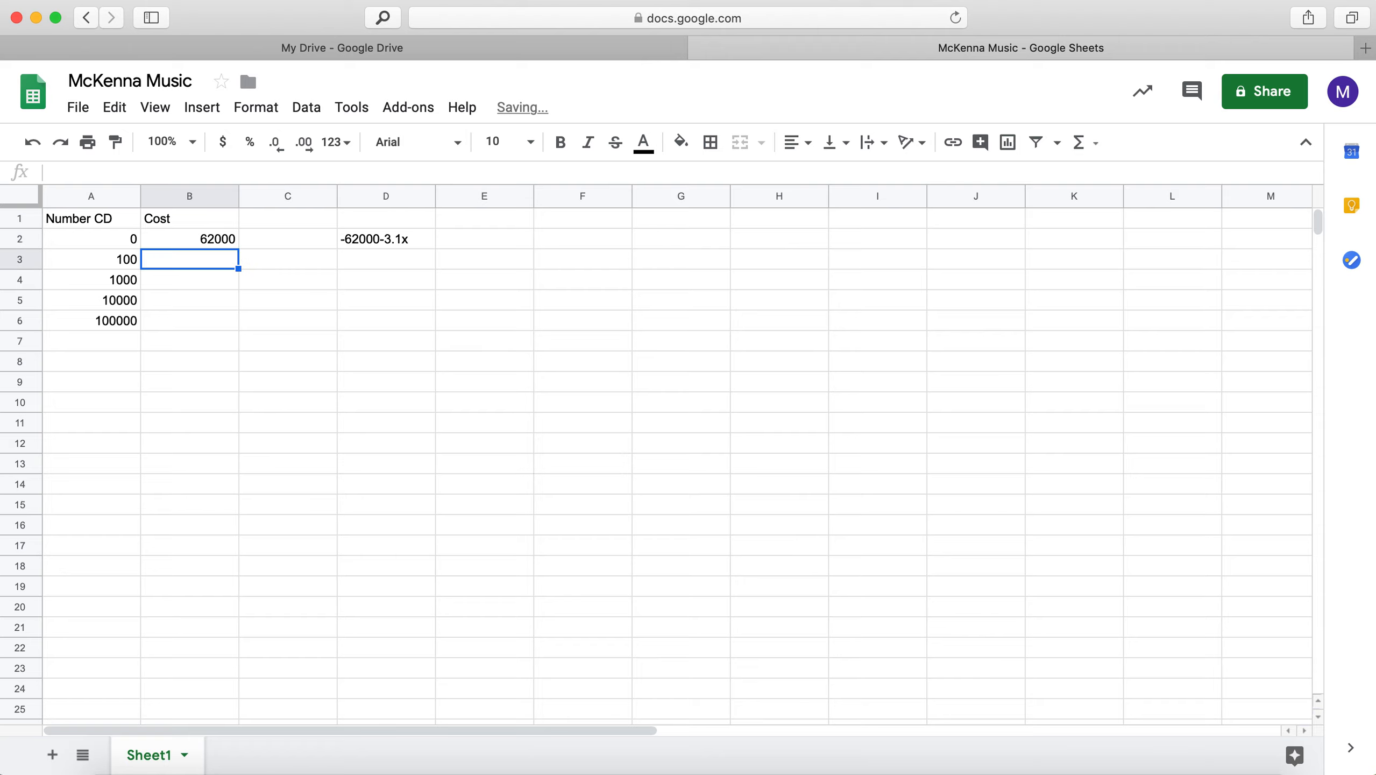
pyautogui.doubleClick(175, 239)
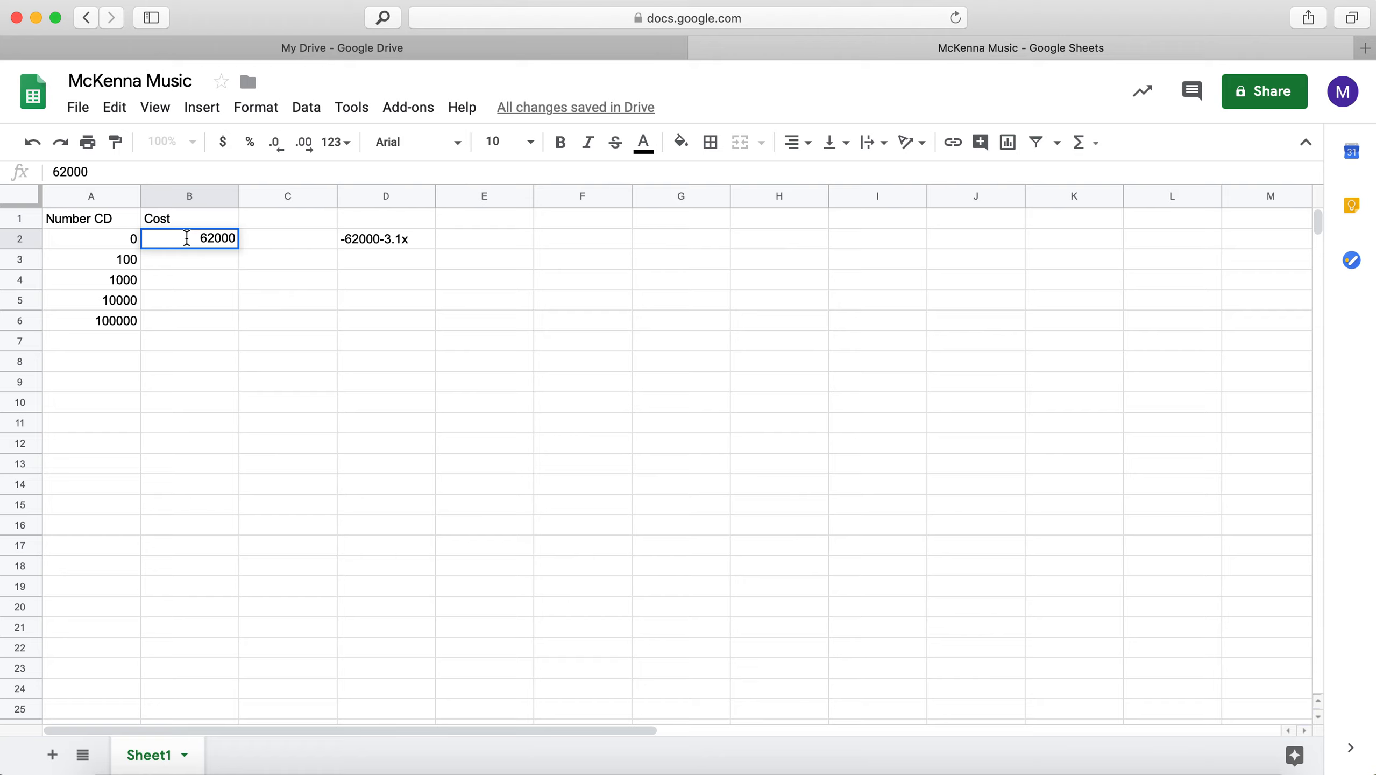
pyautogui.click(187, 239)
pyautogui.write('-')
pyautogui.press('Return')
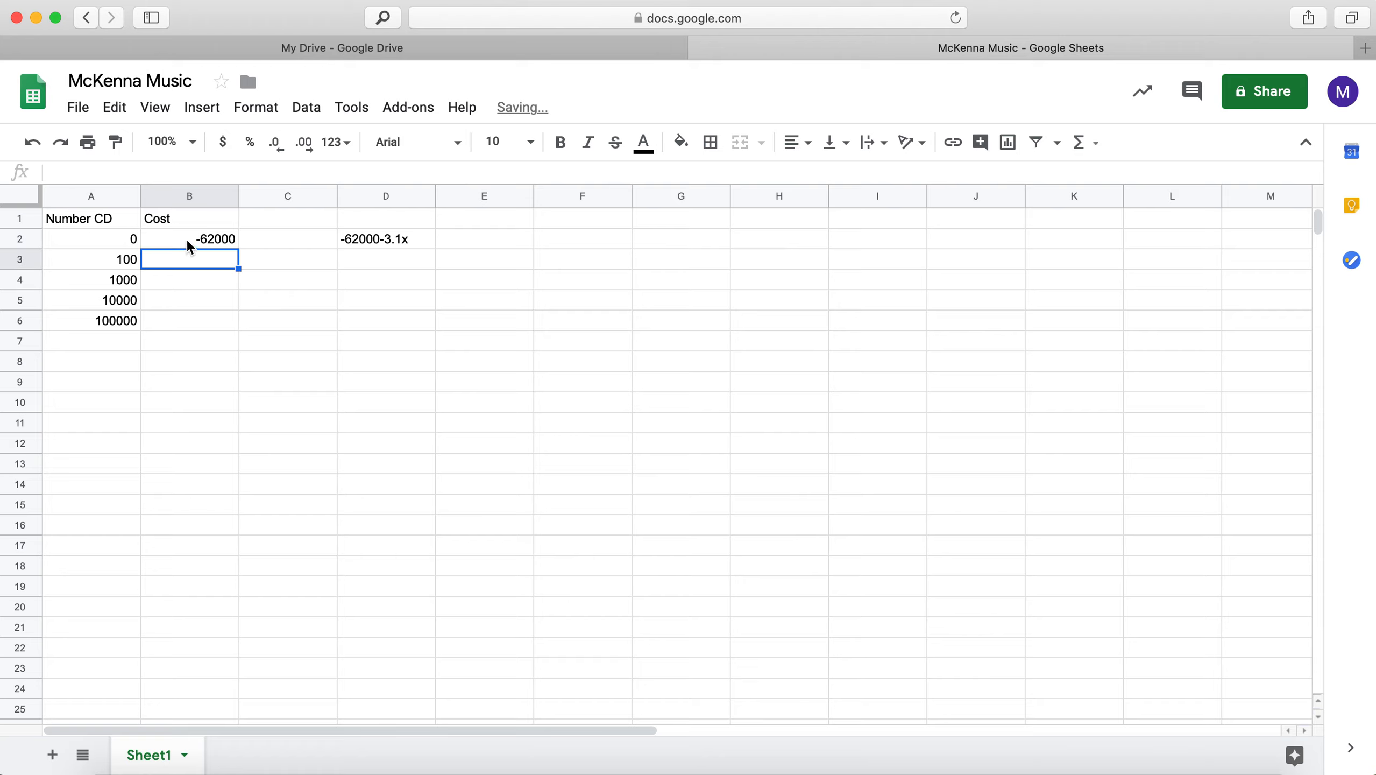
# Enter the remaining costs in B3 to B6: -62310, 65100, 93000 and 372000.
pyautogui.click(176, 259)
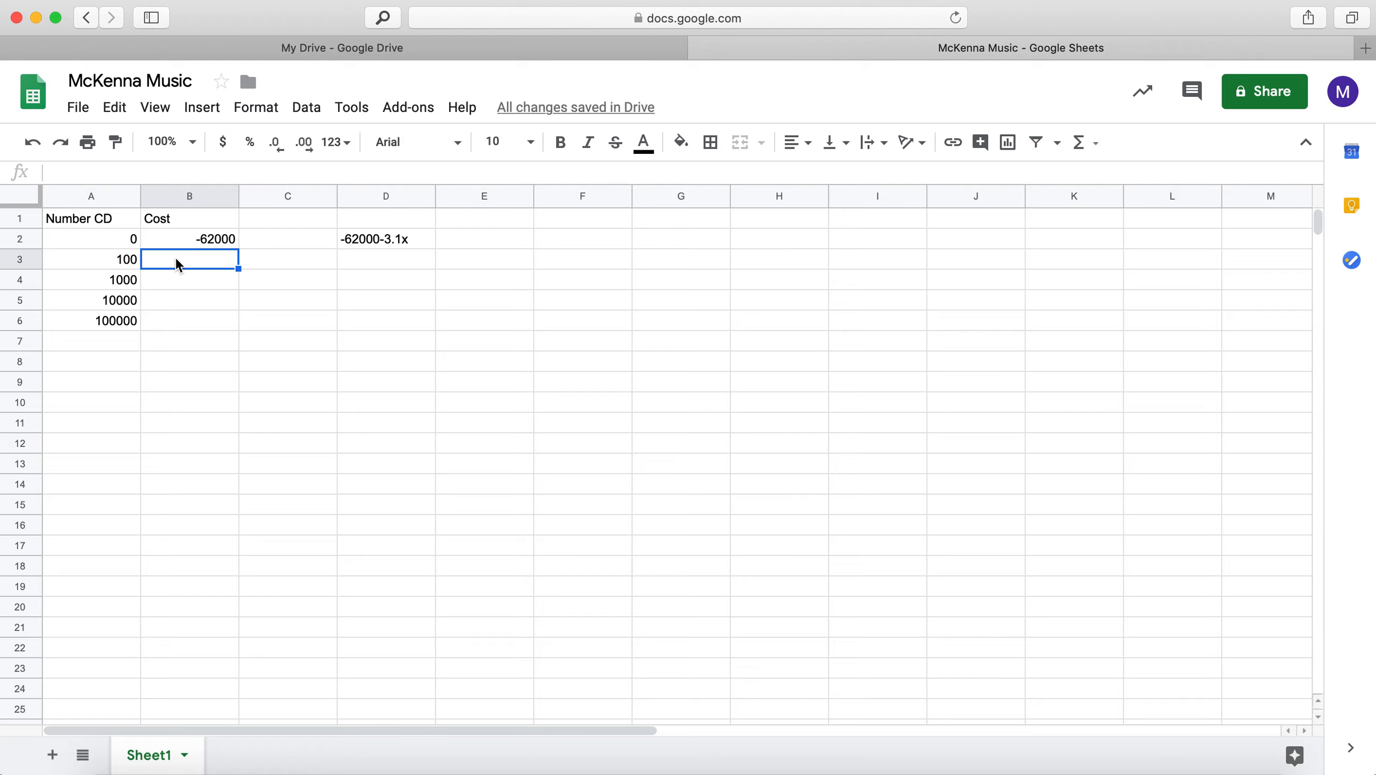
pyautogui.write('-62310')
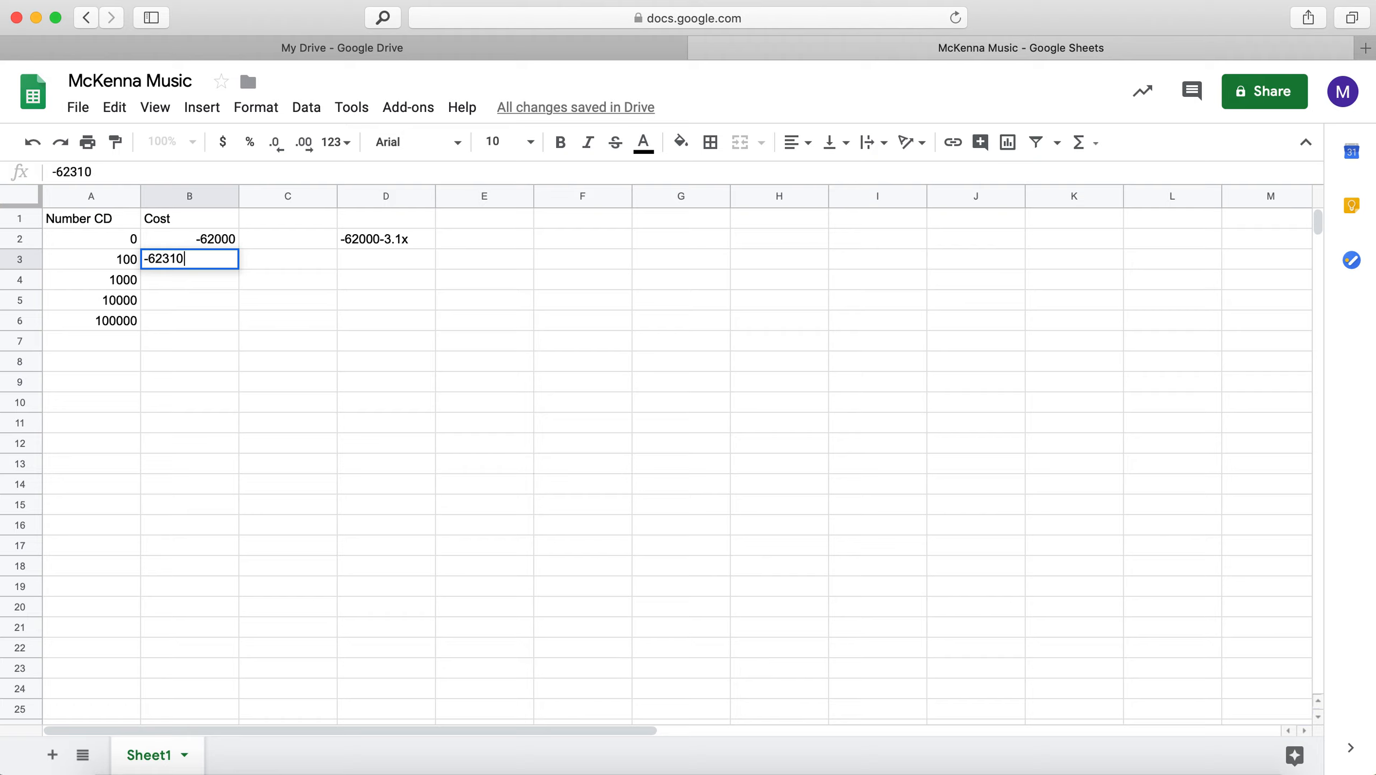
pyautogui.press('Return')
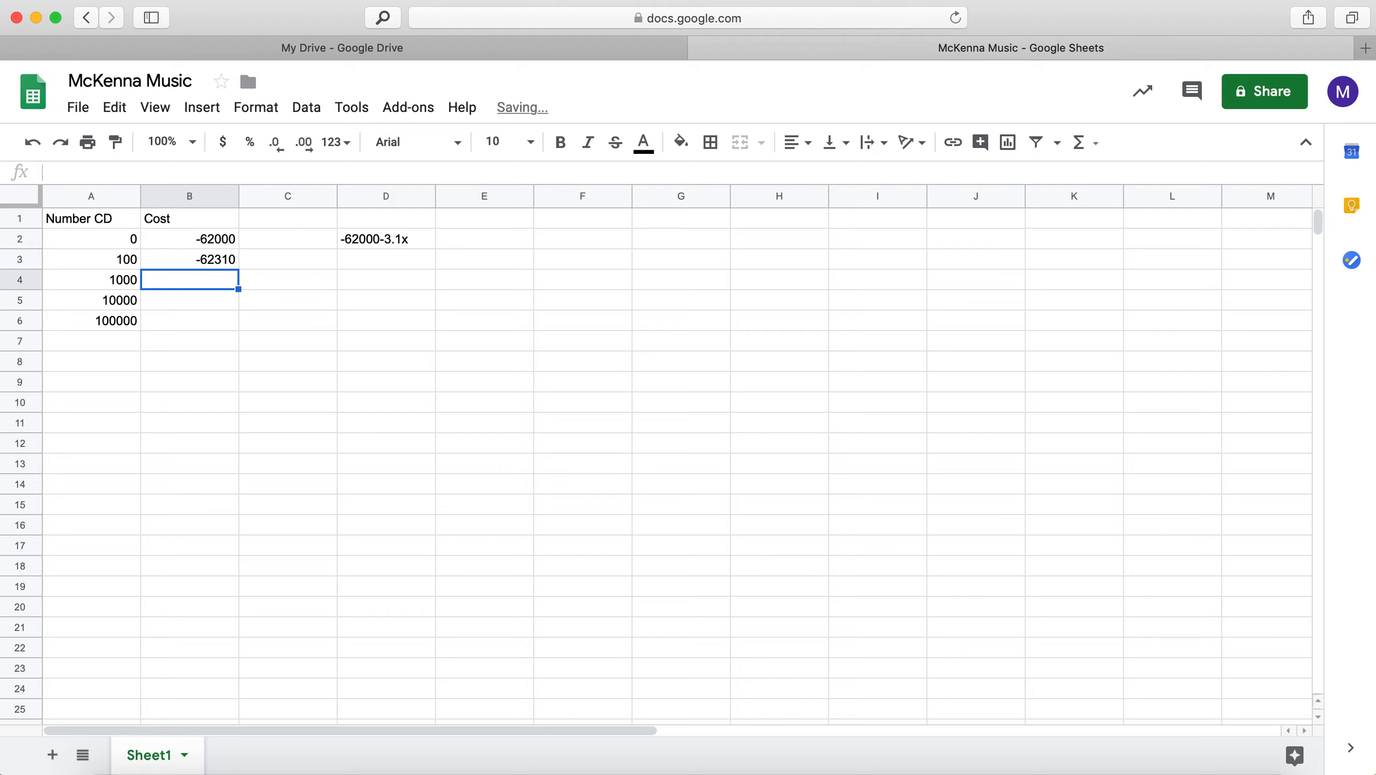
pyautogui.write('65100')
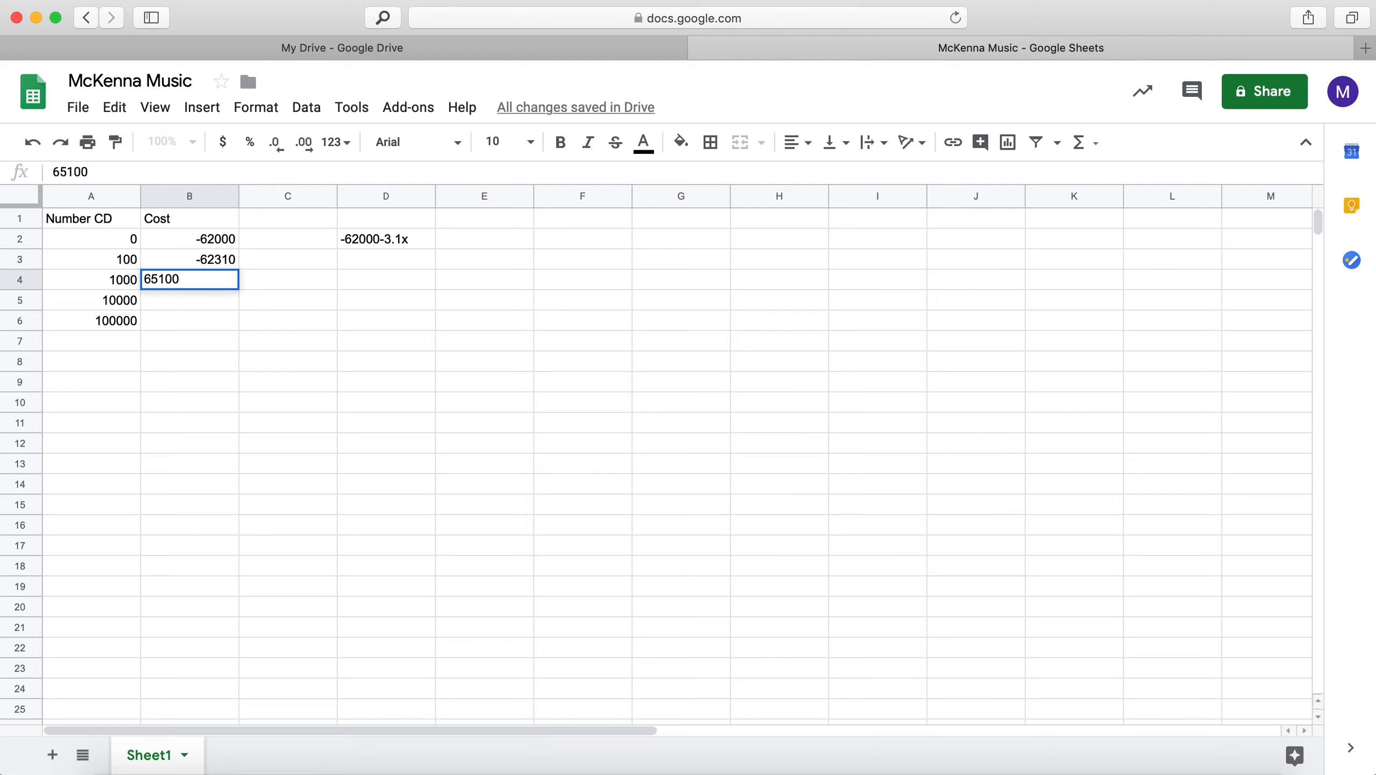
pyautogui.press('Return')
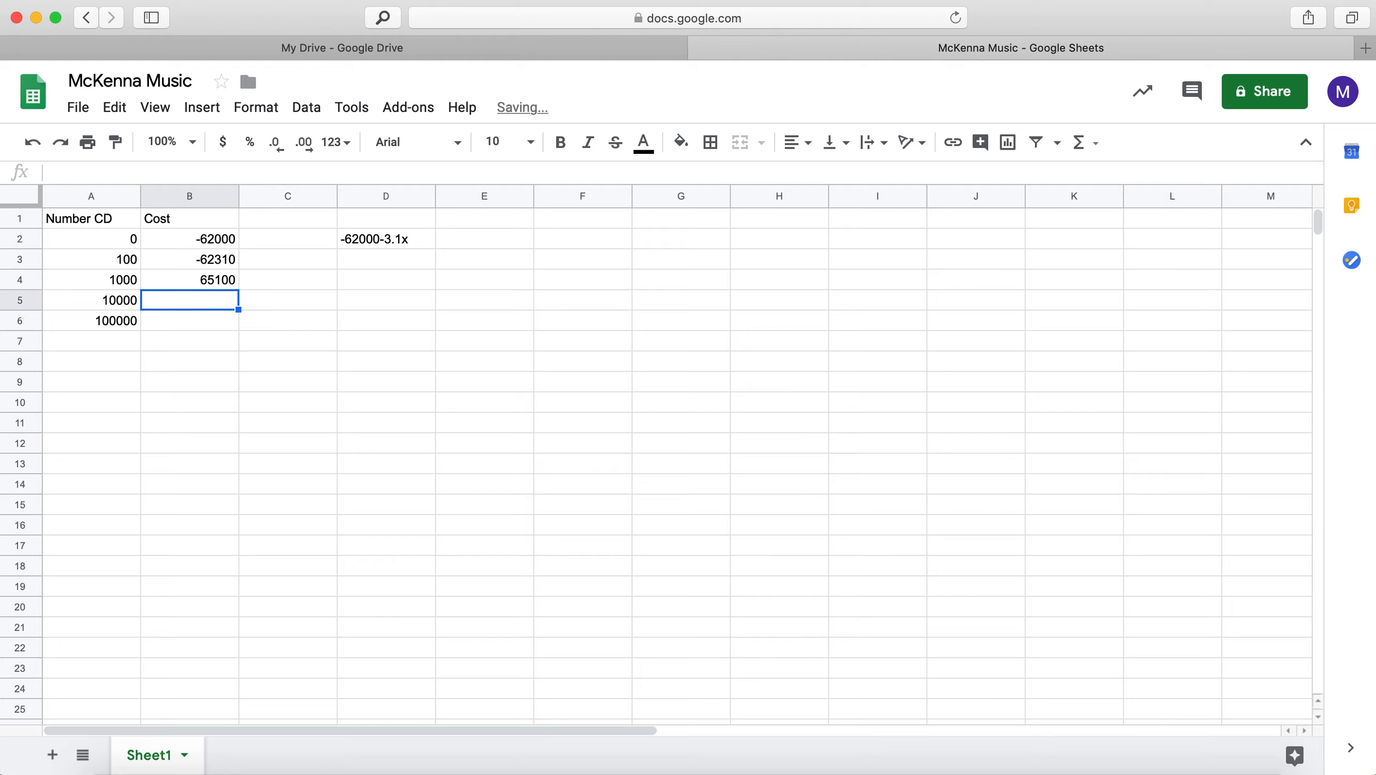
pyautogui.write('93000')
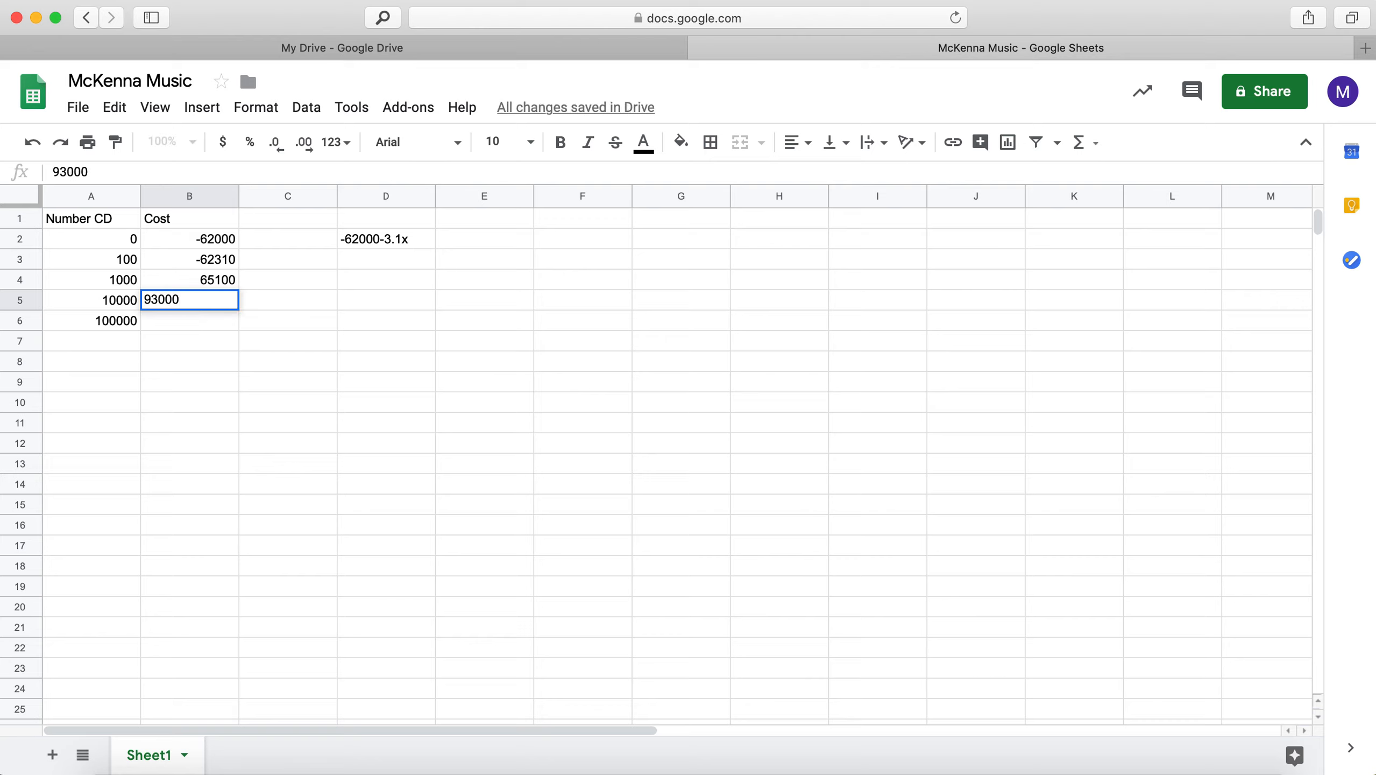
pyautogui.press('Return')
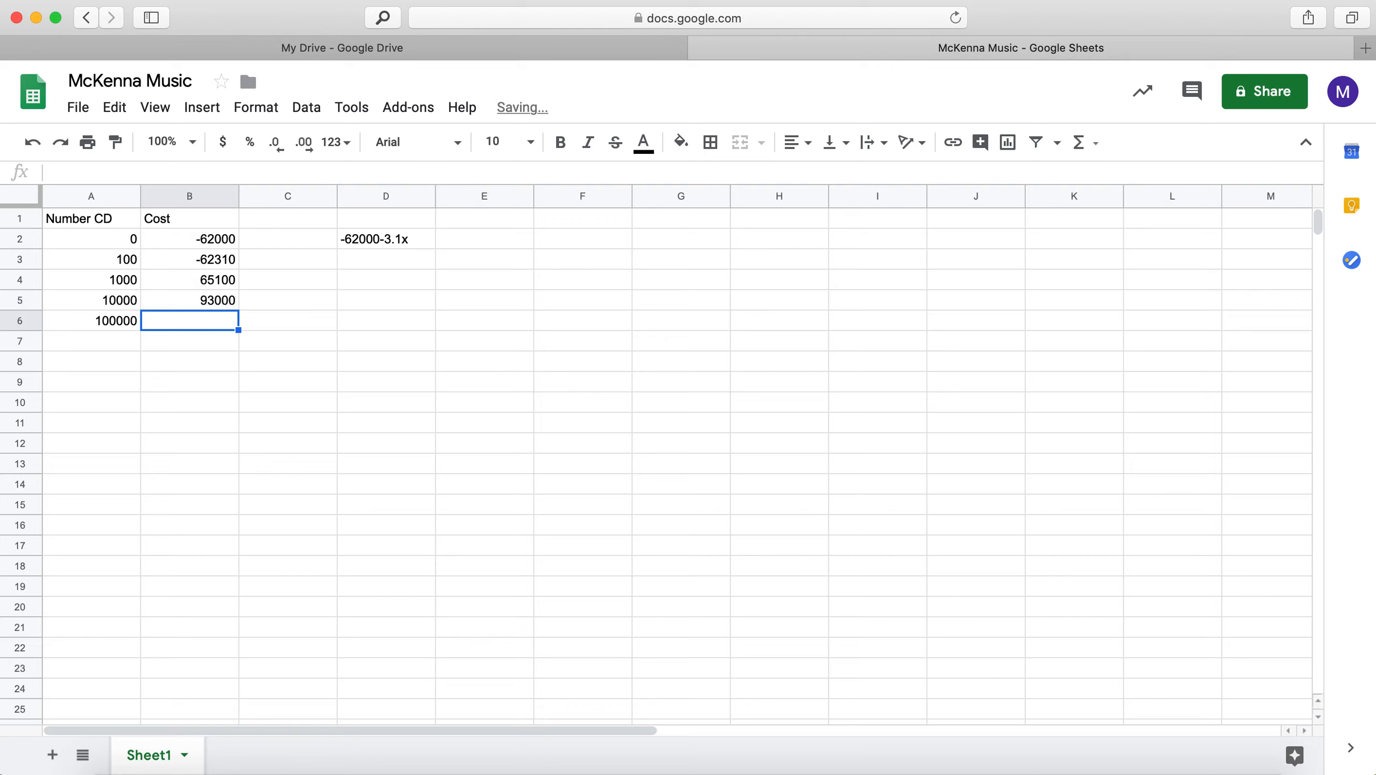
pyautogui.write('372')
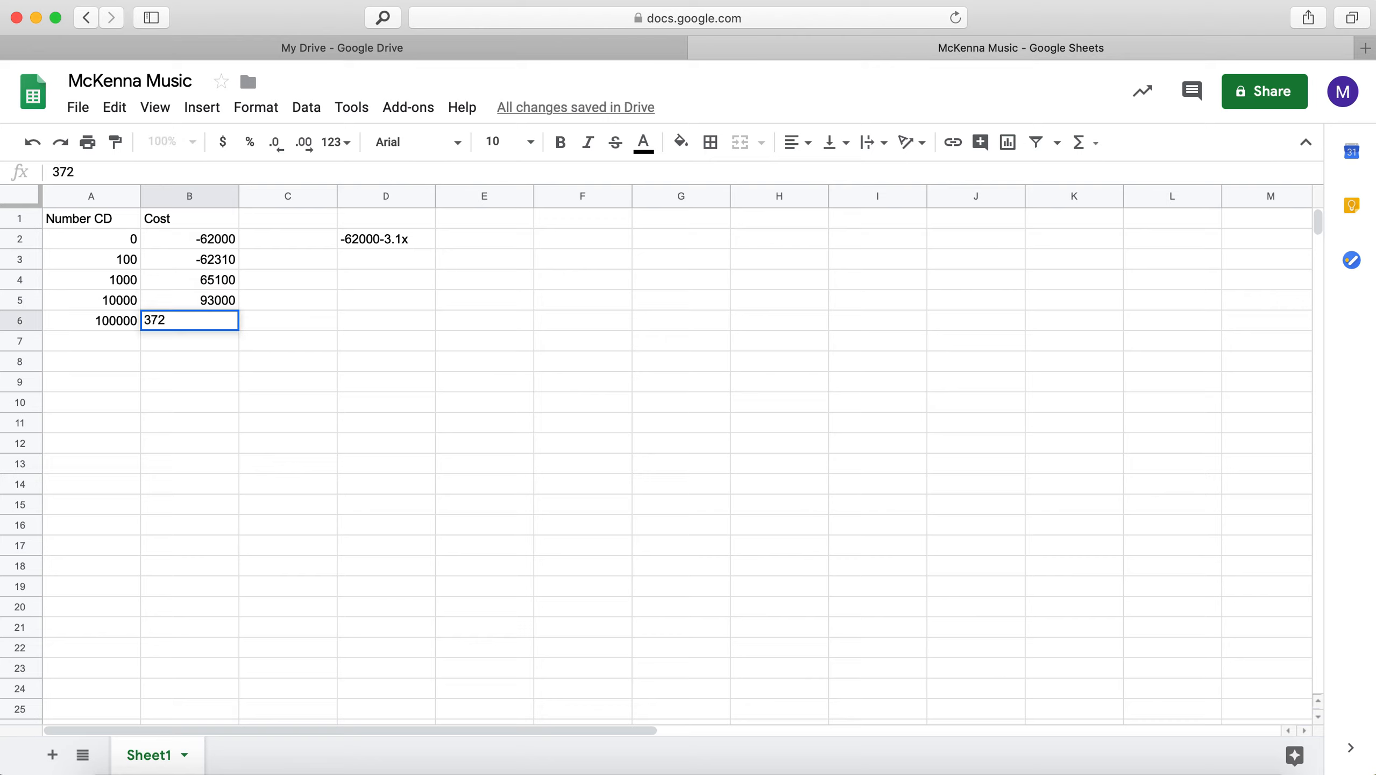
pyautogui.write('000')
pyautogui.press('Return')
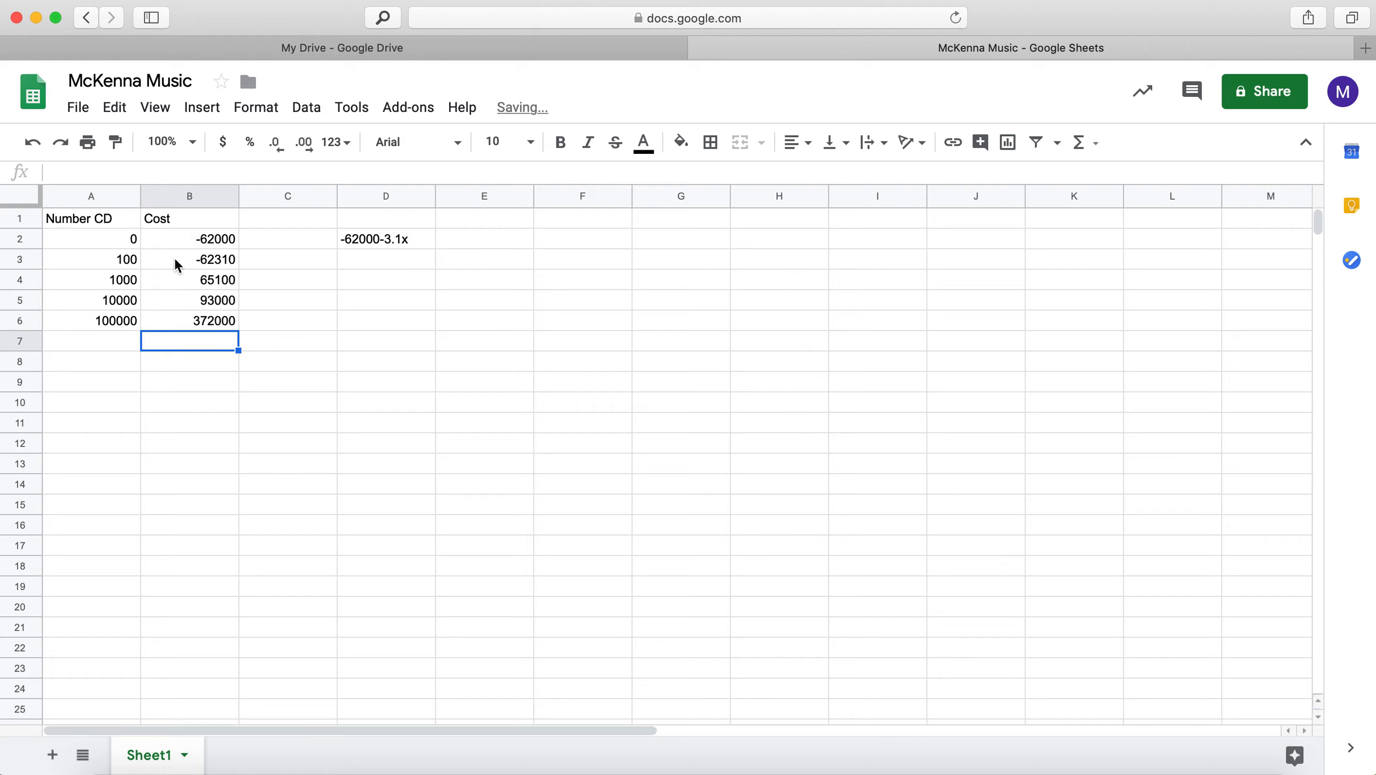
# Correct the costs in B4, B5 and B6 to the negative values -65100, -93000 and -372000.
pyautogui.click(184, 287)
pyautogui.doubleClick(199, 279)
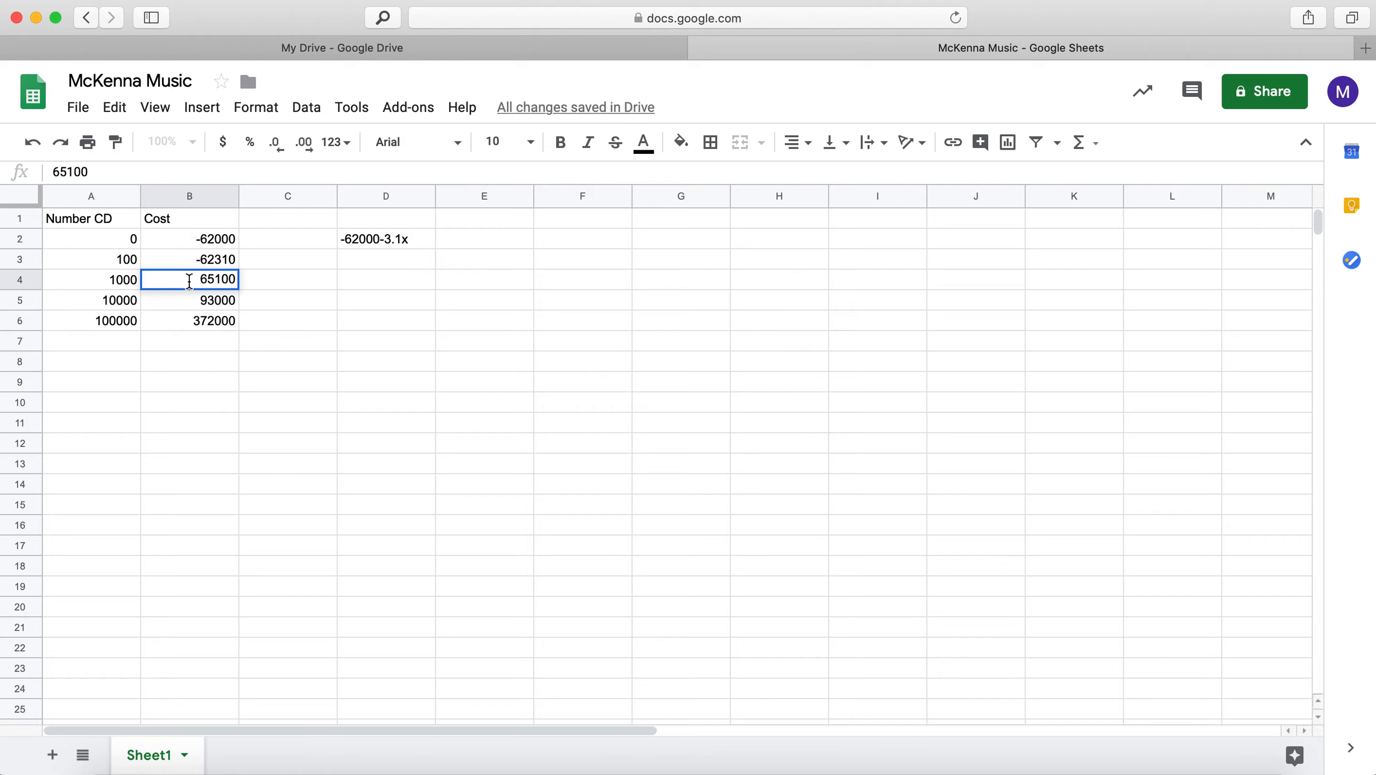
pyautogui.click(190, 298)
pyautogui.doubleClick(190, 297)
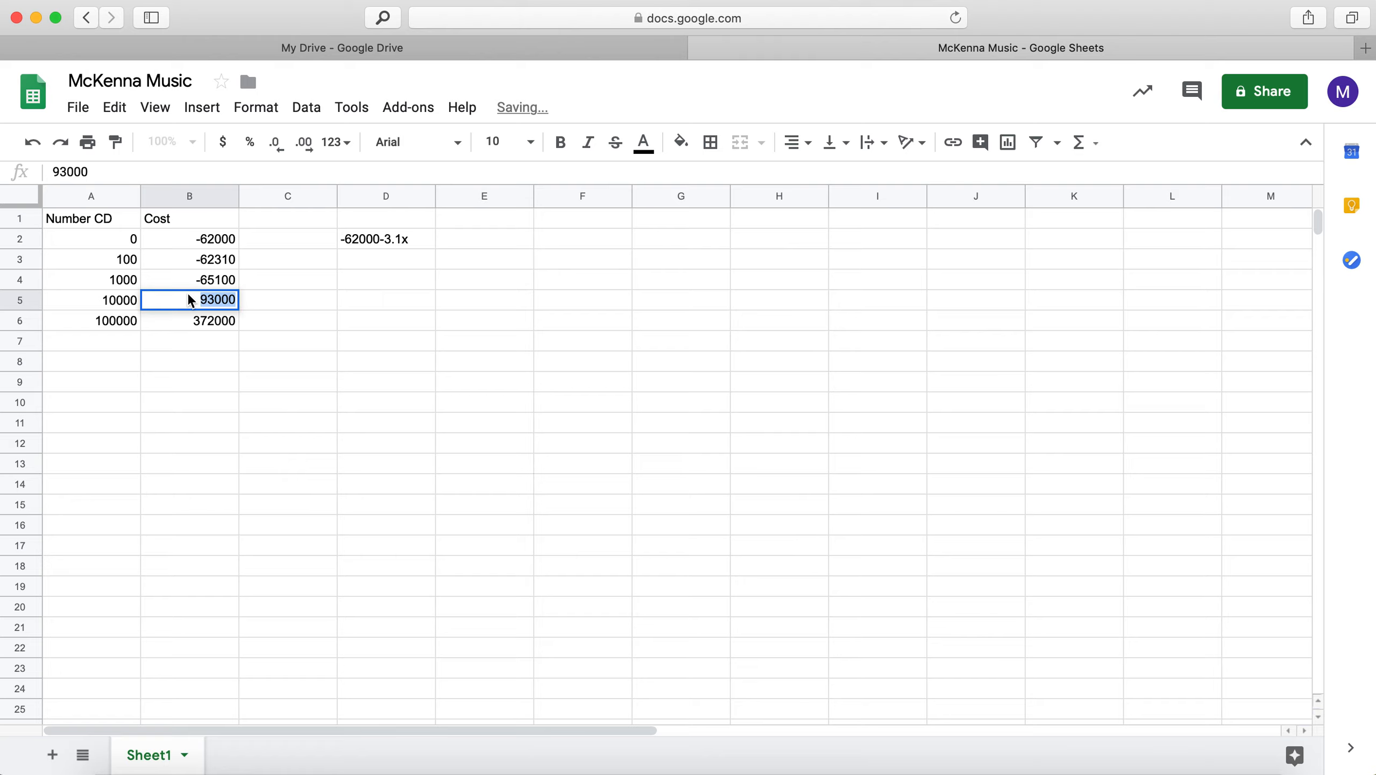
pyautogui.click(191, 300)
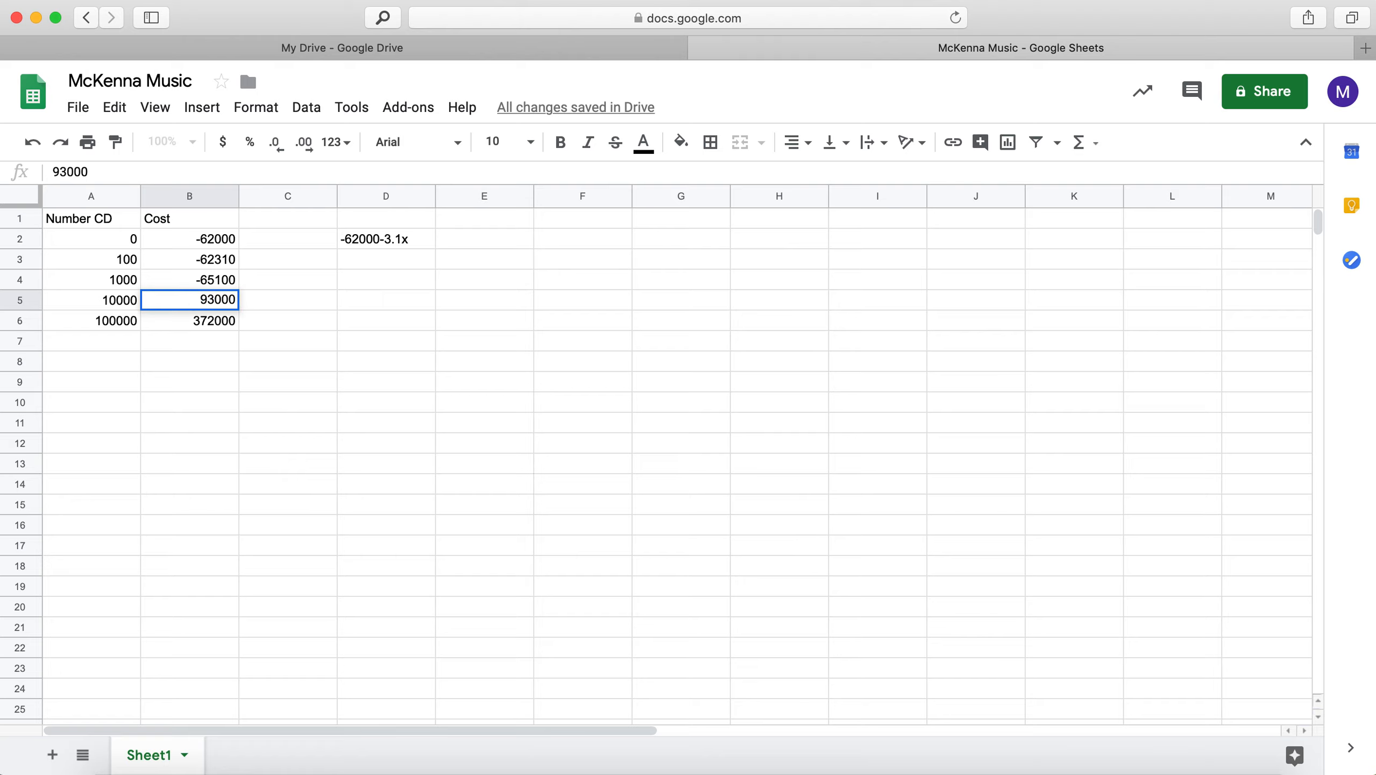
pyautogui.write('-')
pyautogui.click(181, 323)
pyautogui.doubleClick(181, 327)
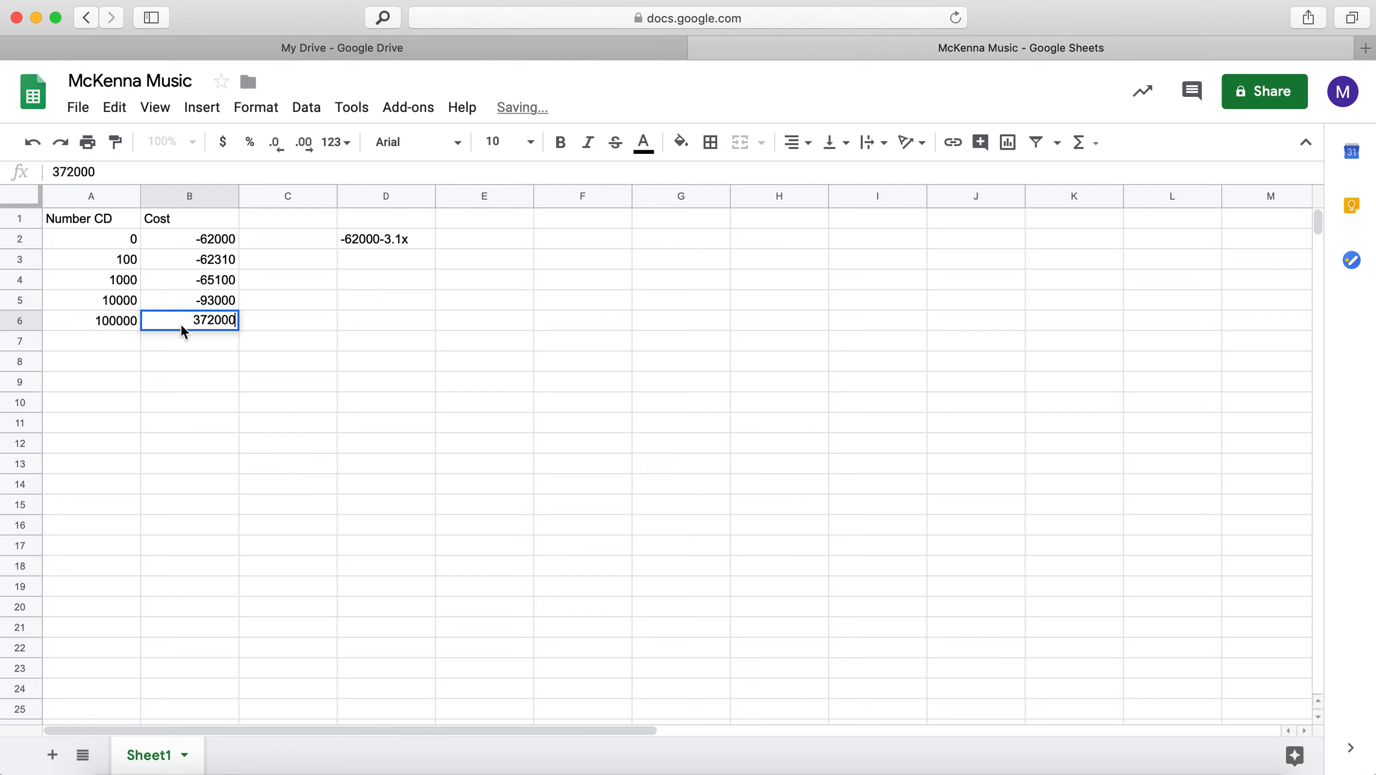
pyautogui.write('-')
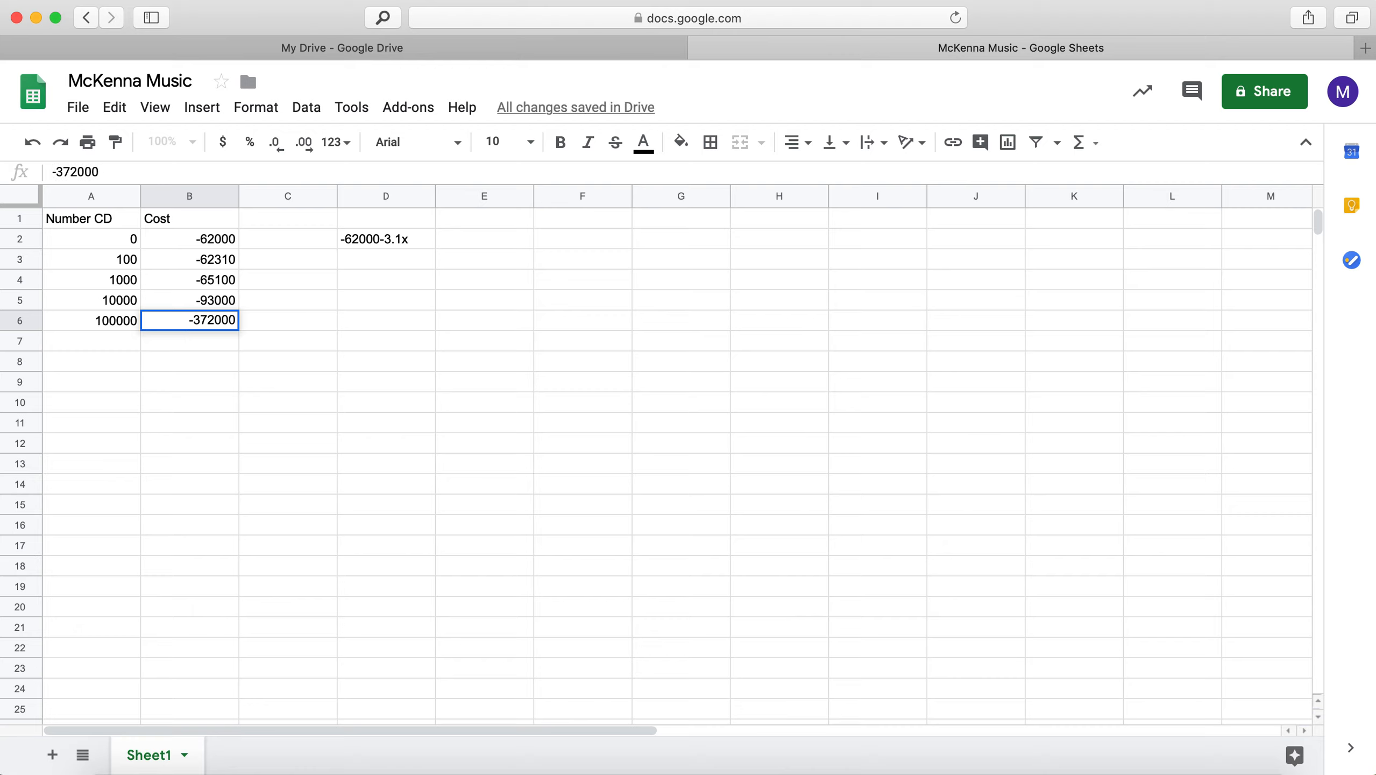
pyautogui.press('Return')
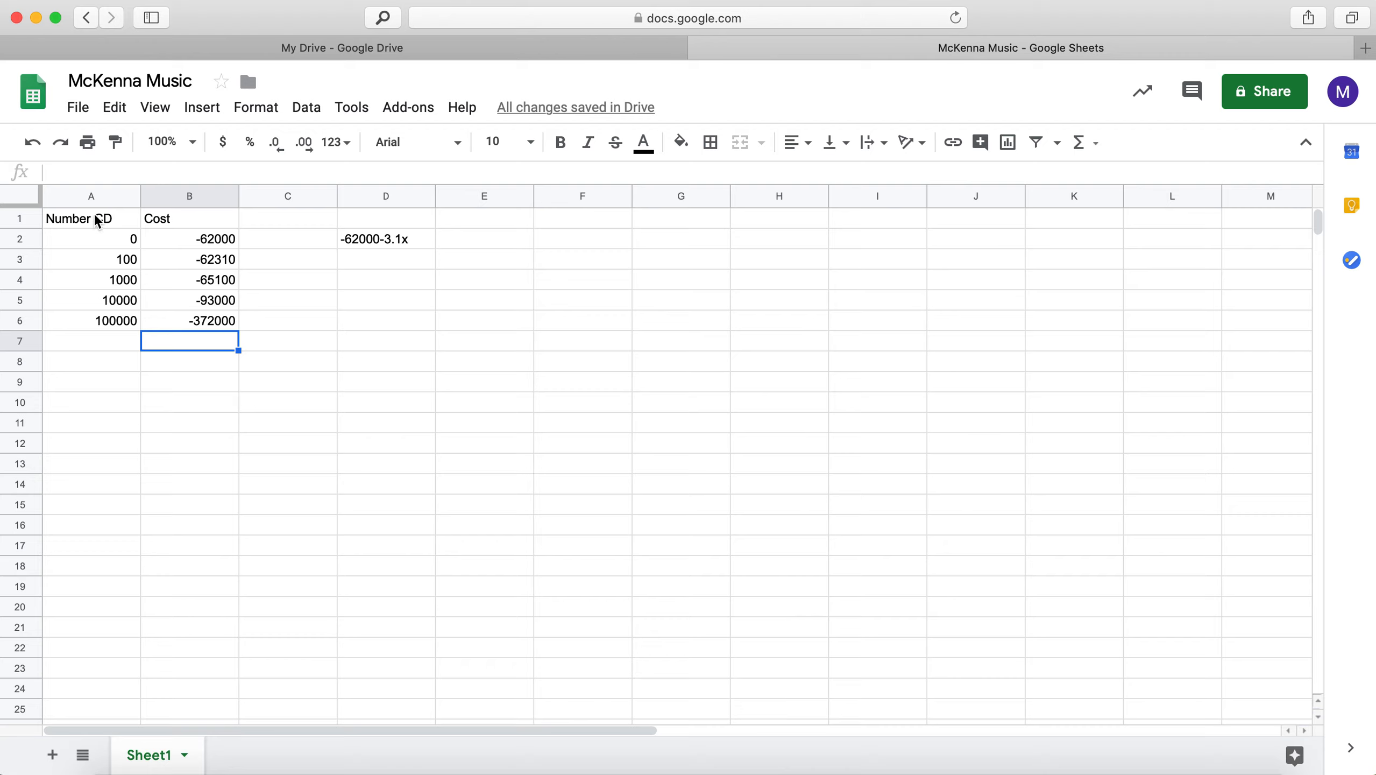
# Insert a chart from the Number CD and Cost data in A1:B6 and set its type to scatter chart.
pyautogui.moveTo(97, 219); pyautogui.dragTo(208, 326)
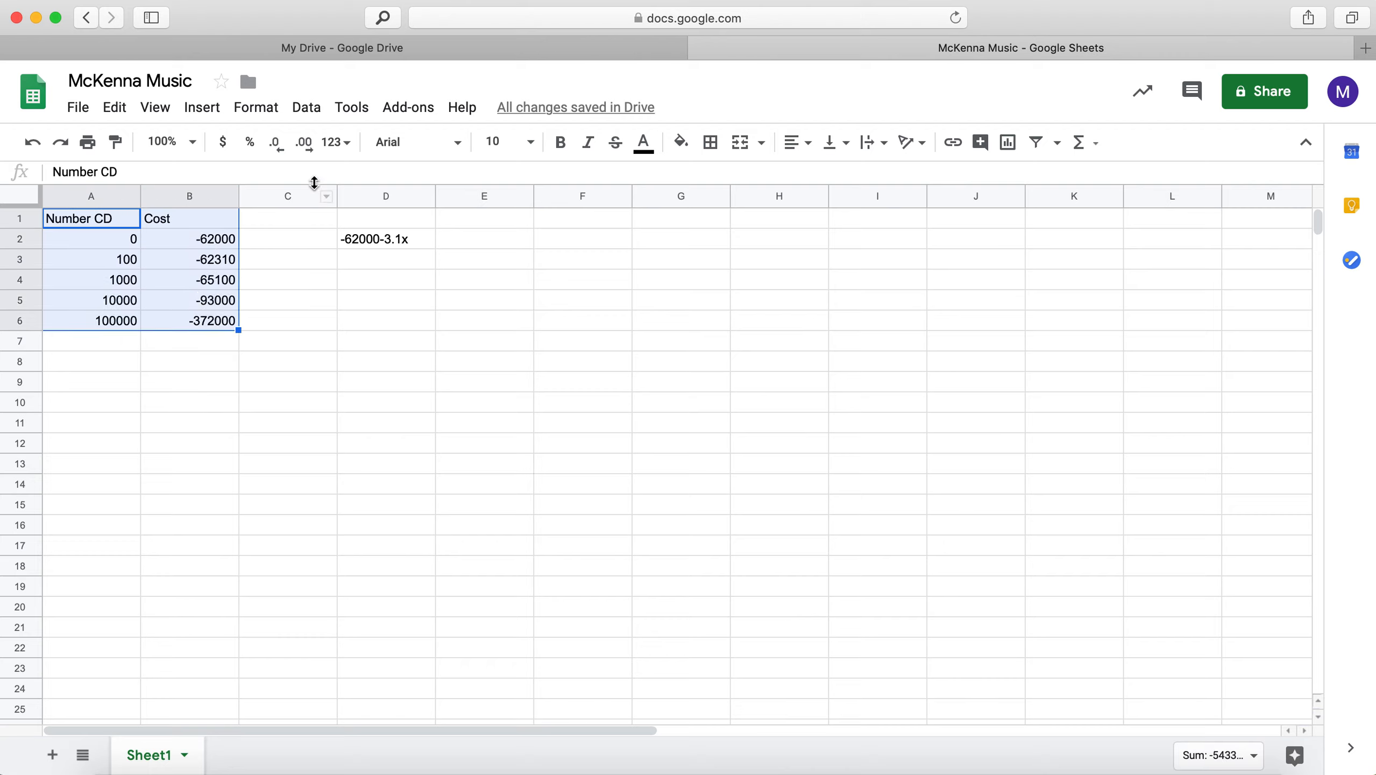
pyautogui.click(206, 104)
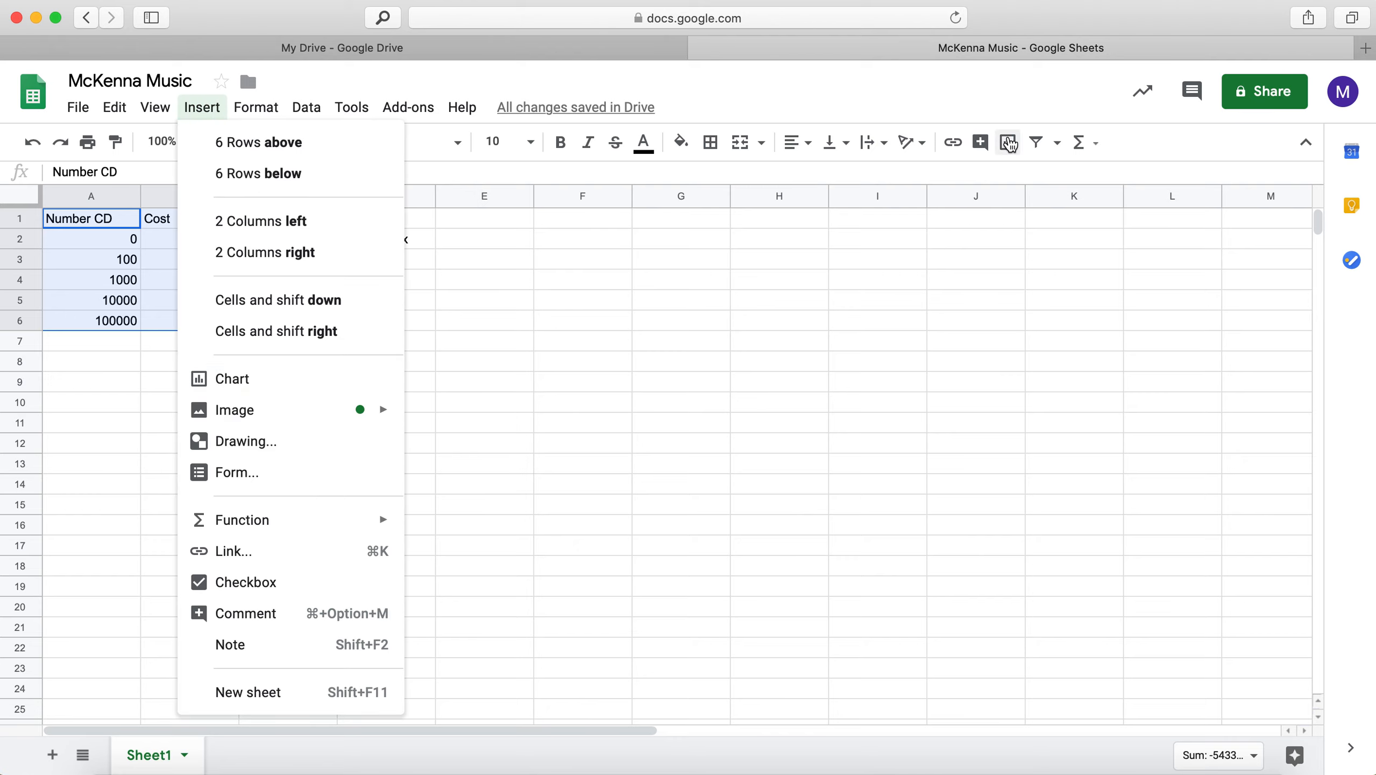
pyautogui.click(264, 381)
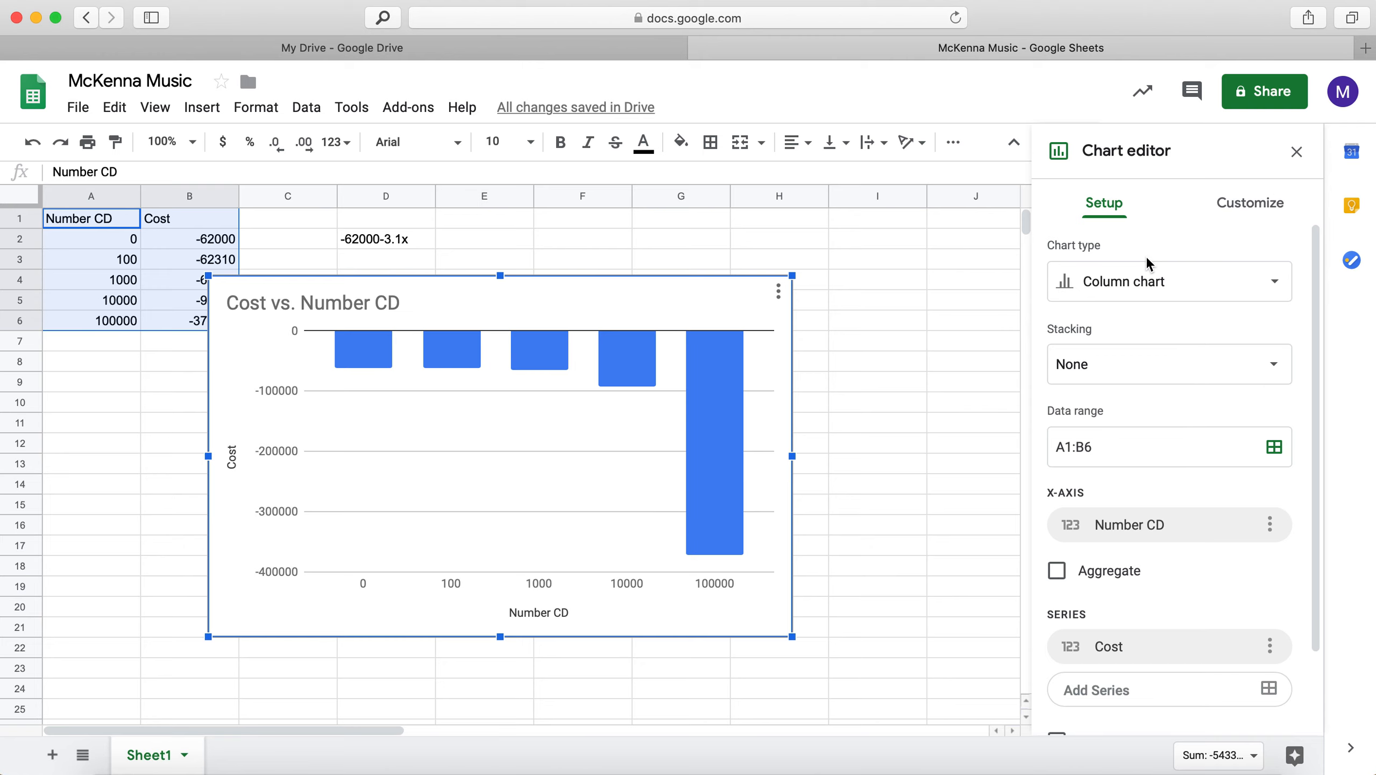
pyautogui.click(1143, 290)
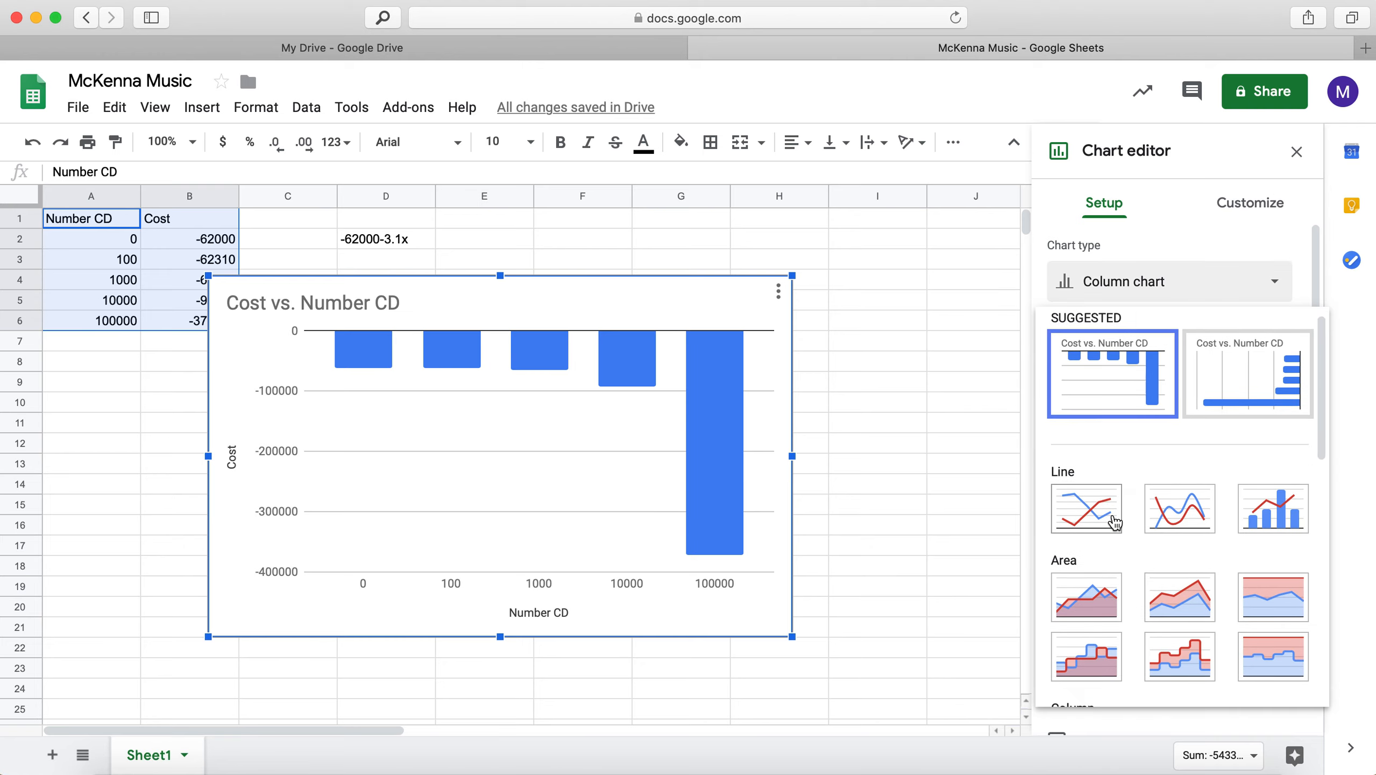
pyautogui.scroll(-2, 1114, 523)
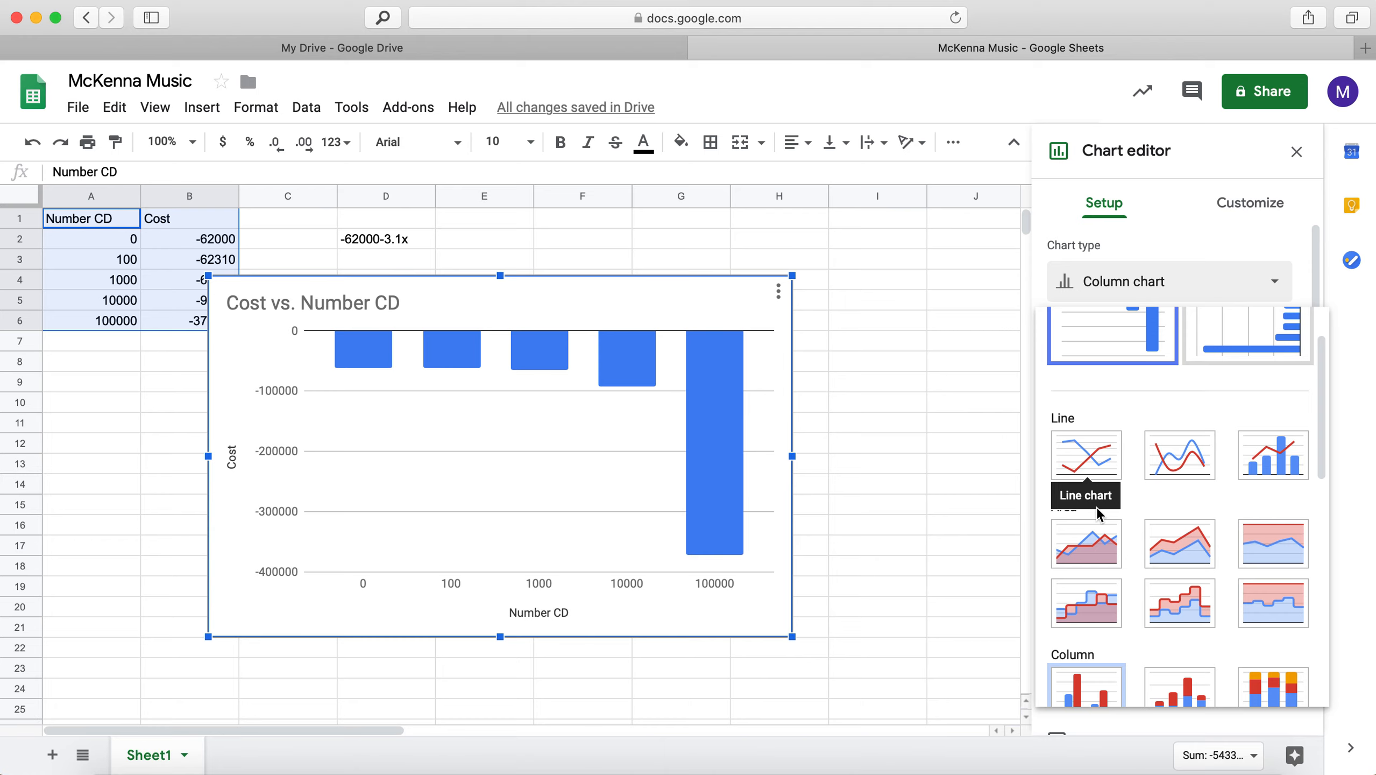
pyautogui.scroll(-7, 1101, 538)
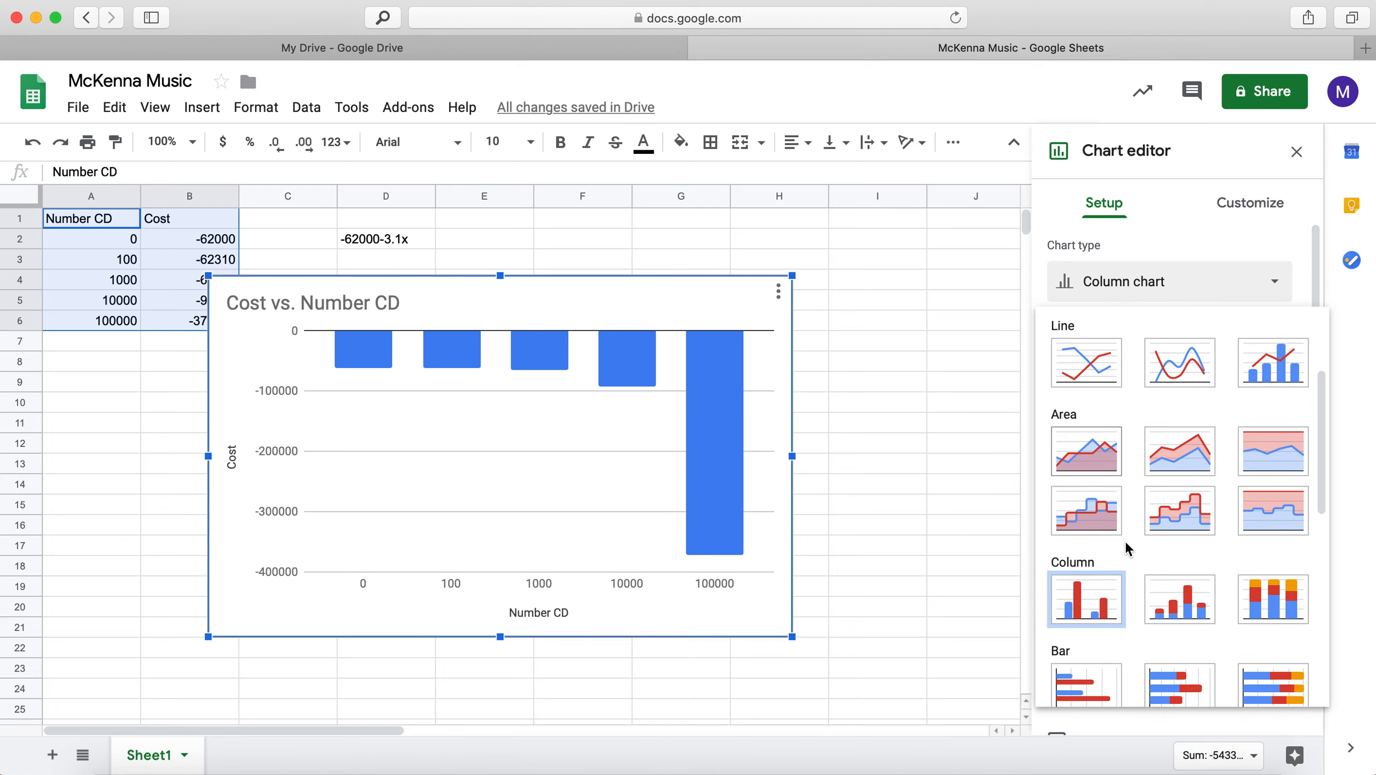
pyautogui.click(1088, 556)
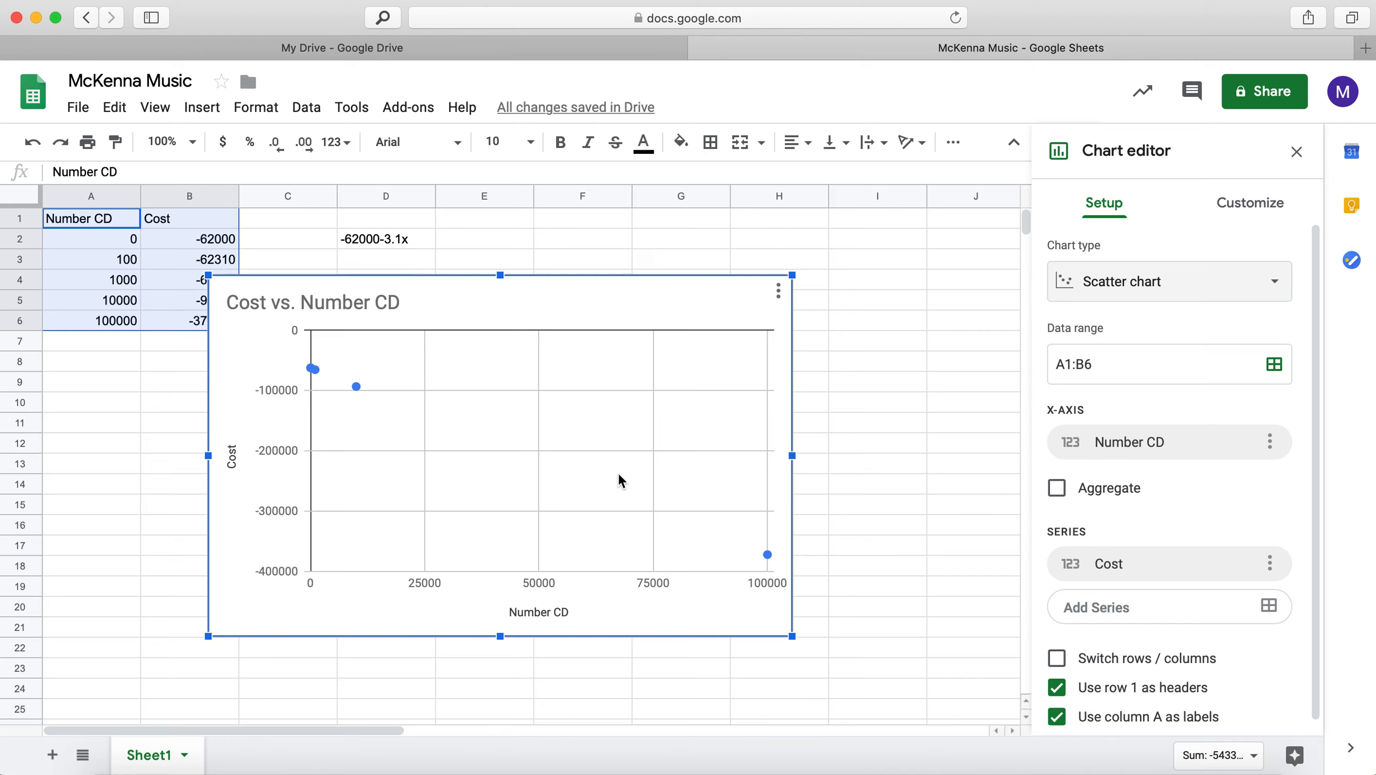
pyautogui.click(898, 426)
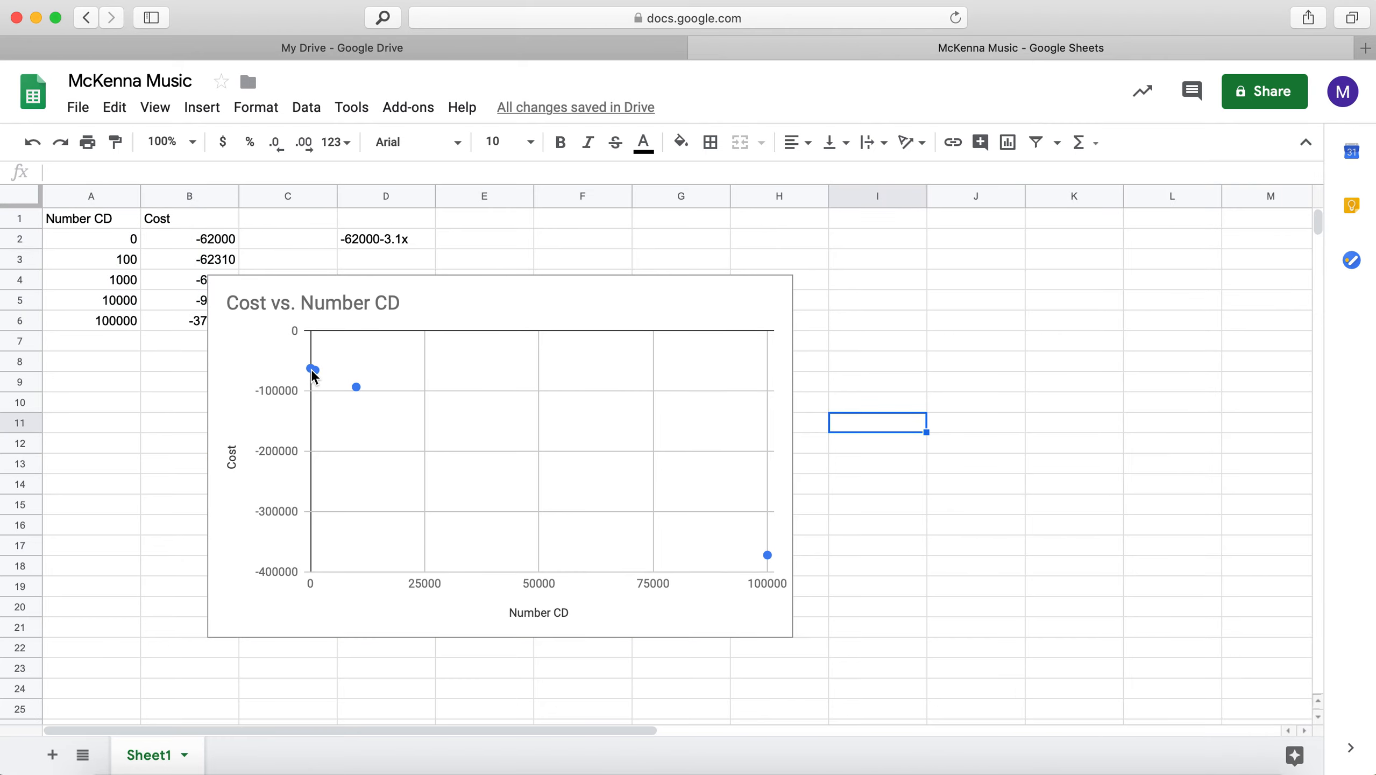
# Inspect the individual data points plotted on the Cost vs. Number CD scatter chart.
pyautogui.click(327, 377)
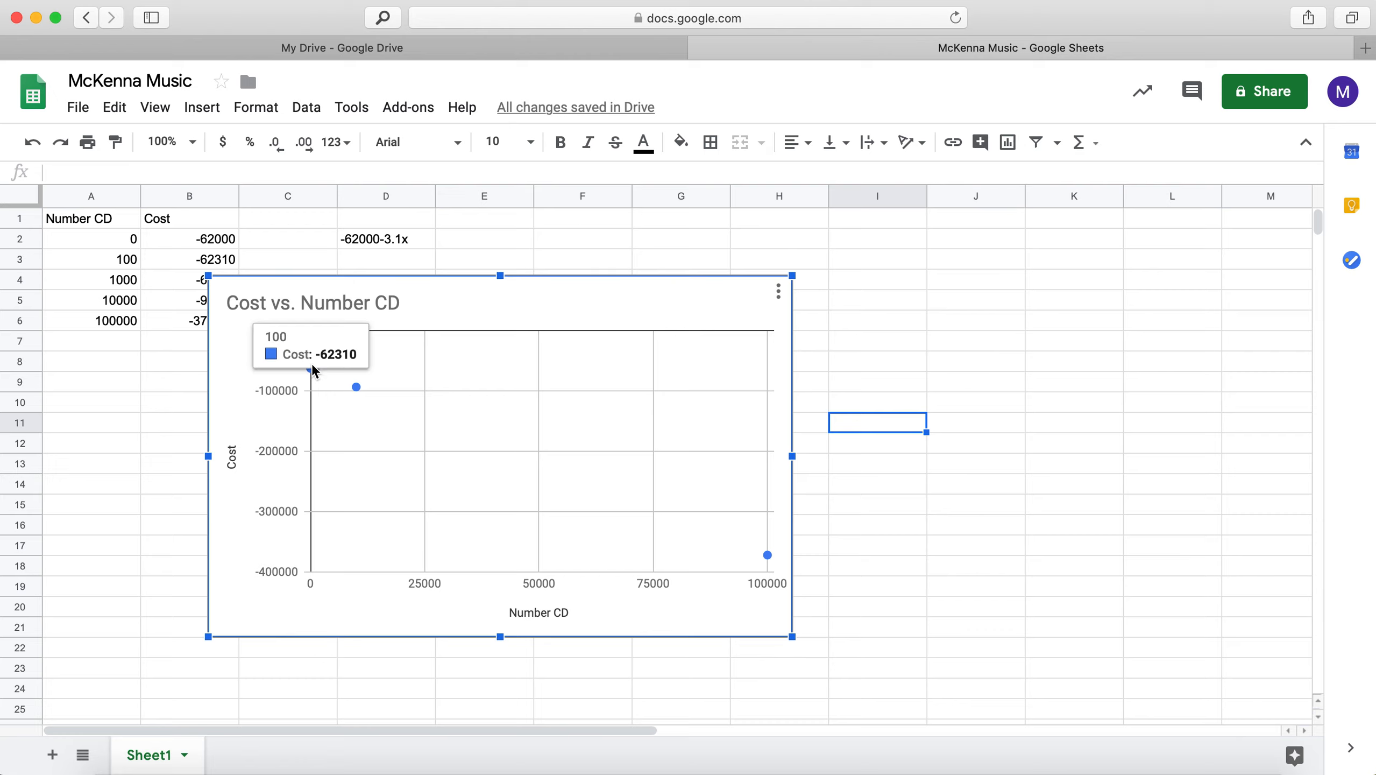
pyautogui.moveTo(315, 368)
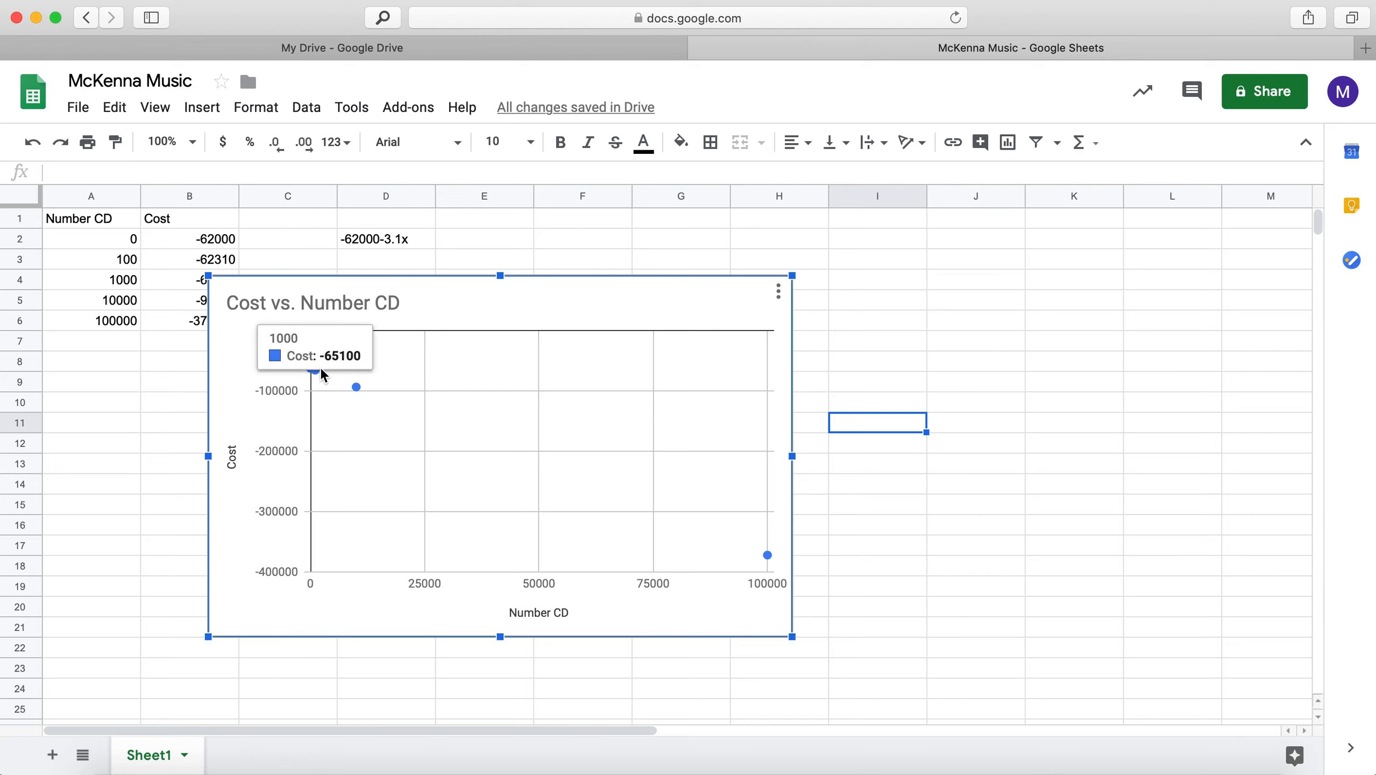
pyautogui.moveTo(358, 387)
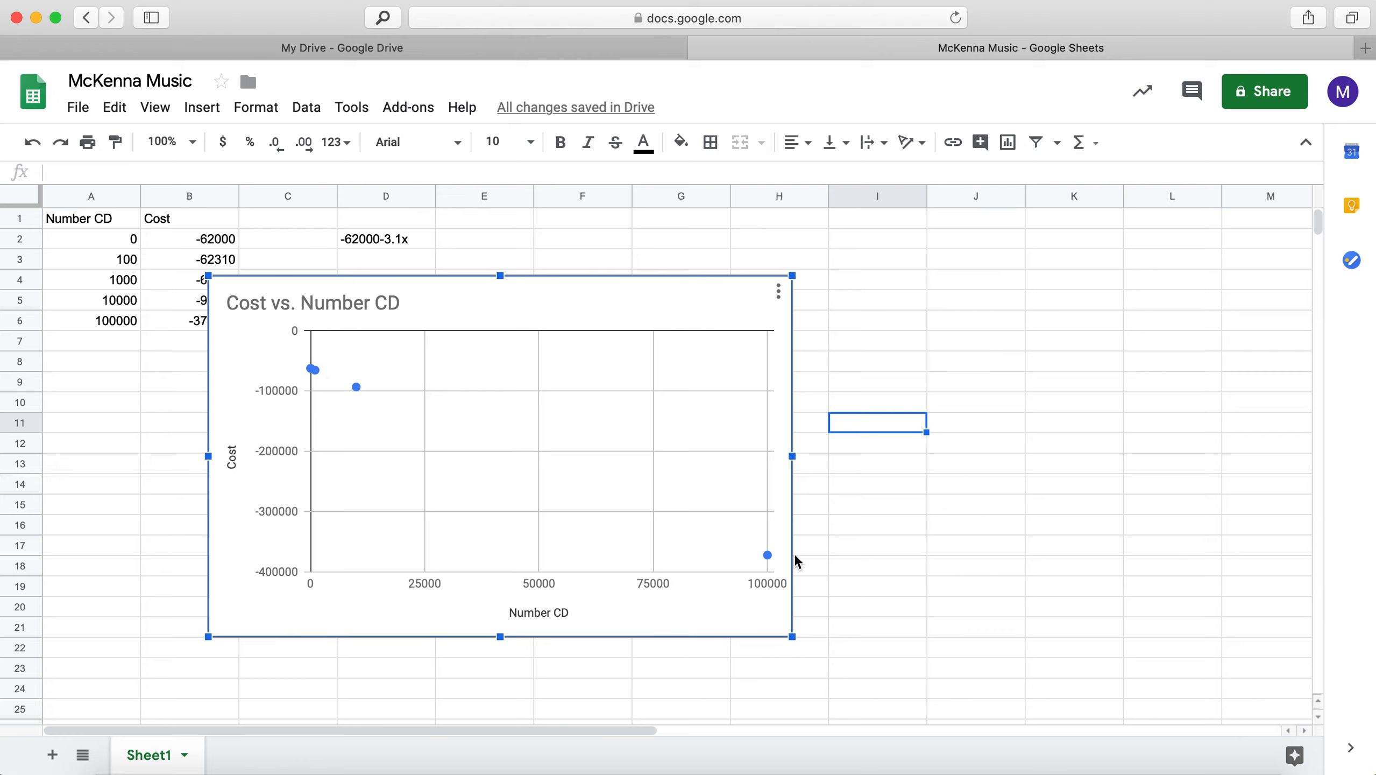
pyautogui.moveTo(769, 557)
# Delete the Cost vs. Number CD scatter chart from the sheet.
pyautogui.doubleClick(549, 450)
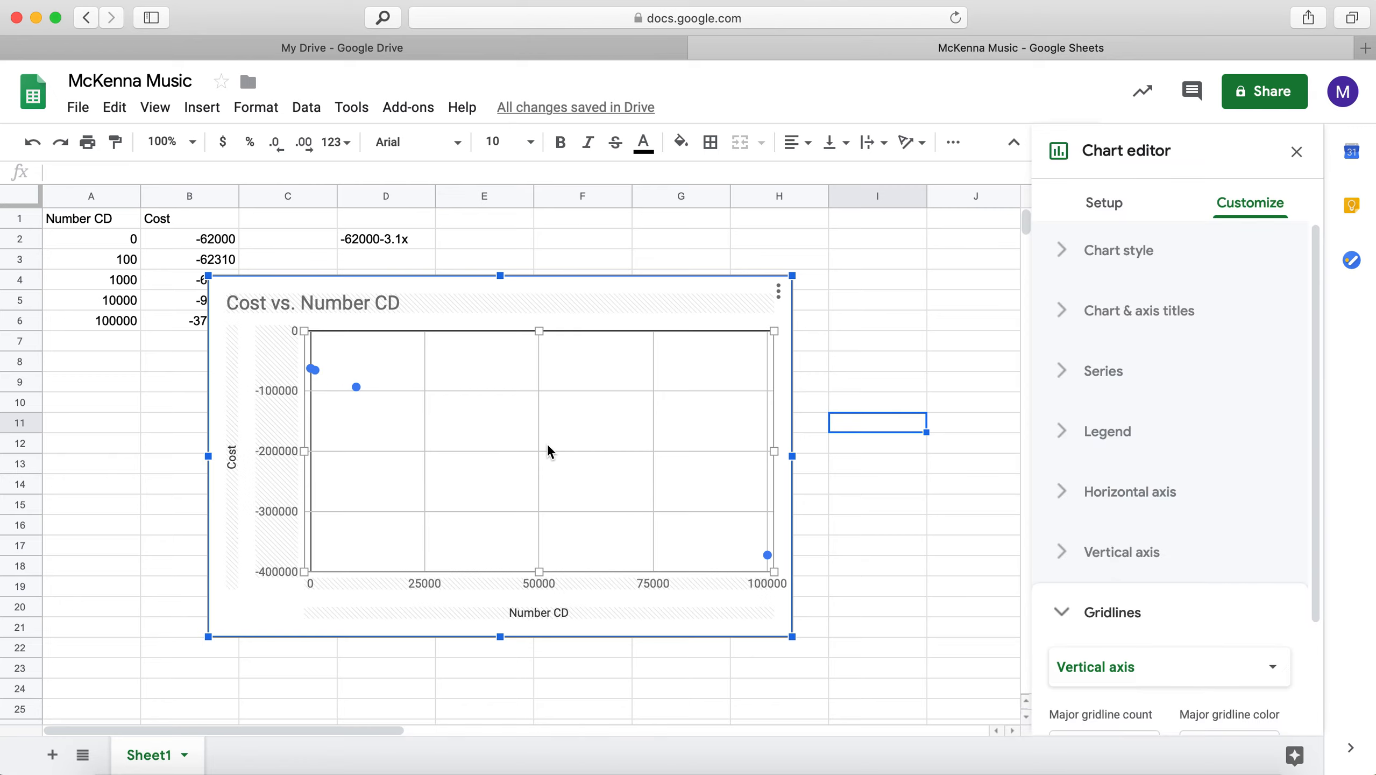
pyautogui.press('BackSpace')
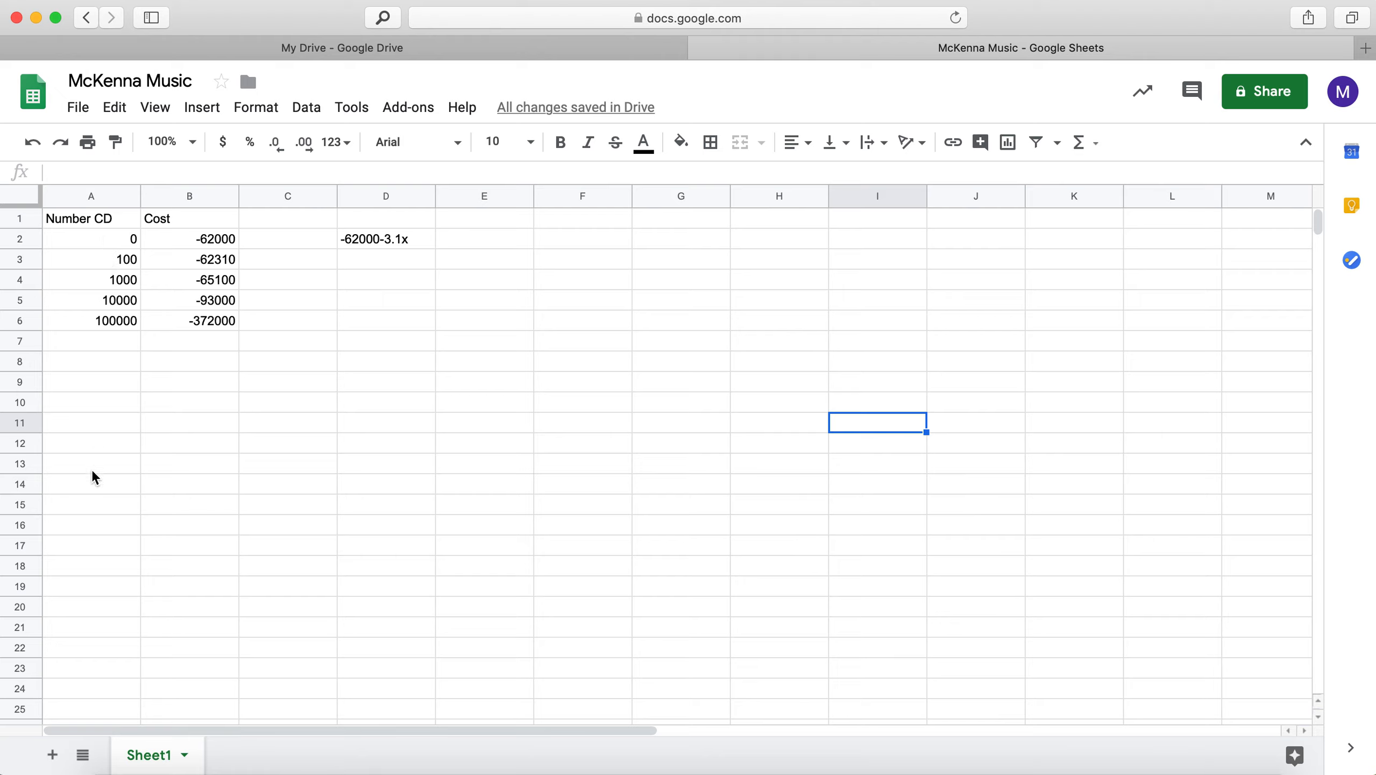
# Clear the Number CD values 1000, 10000 and 100000 from A4 to A6.
pyautogui.click(82, 279)
pyautogui.press('BackSpace')
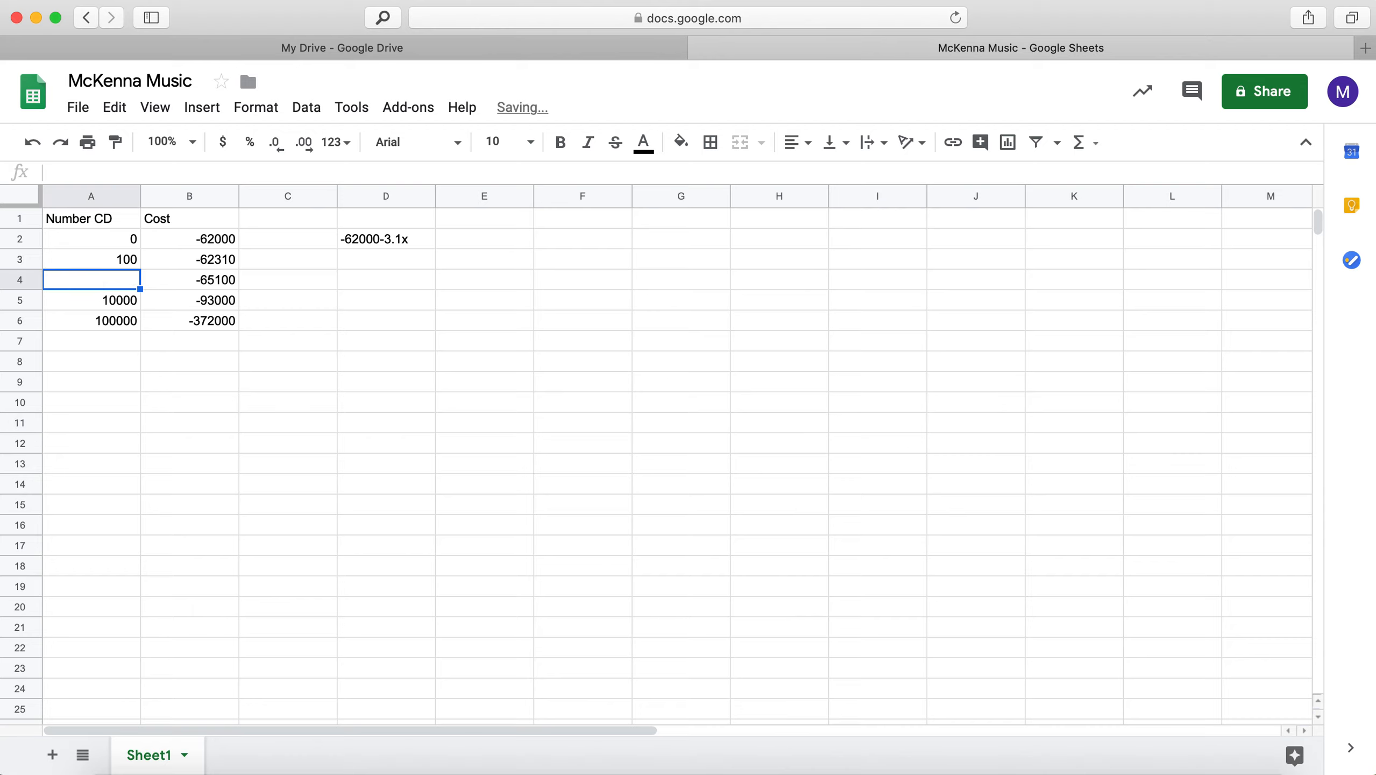
pyautogui.press('Down')
pyautogui.press('BackSpace')
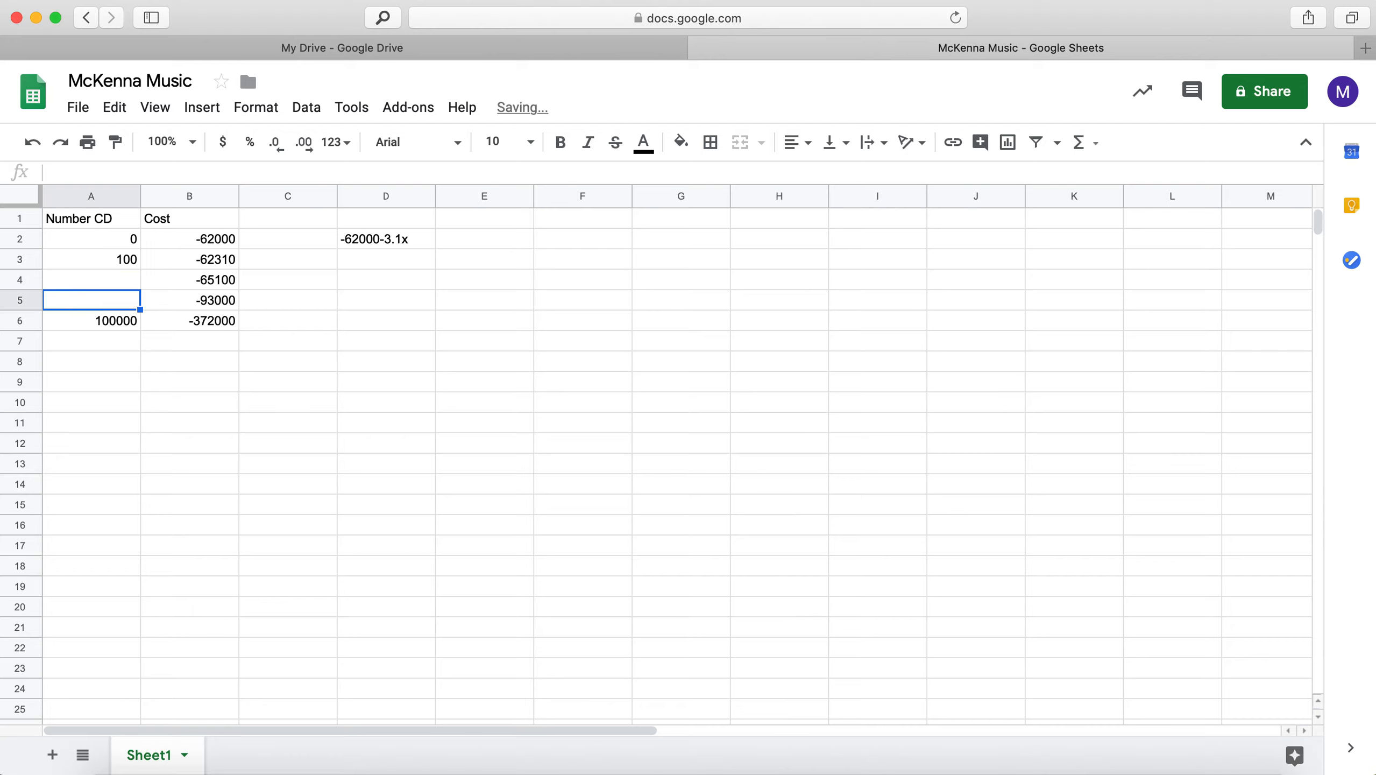
pyautogui.press('Down')
pyautogui.press('BackSpace')
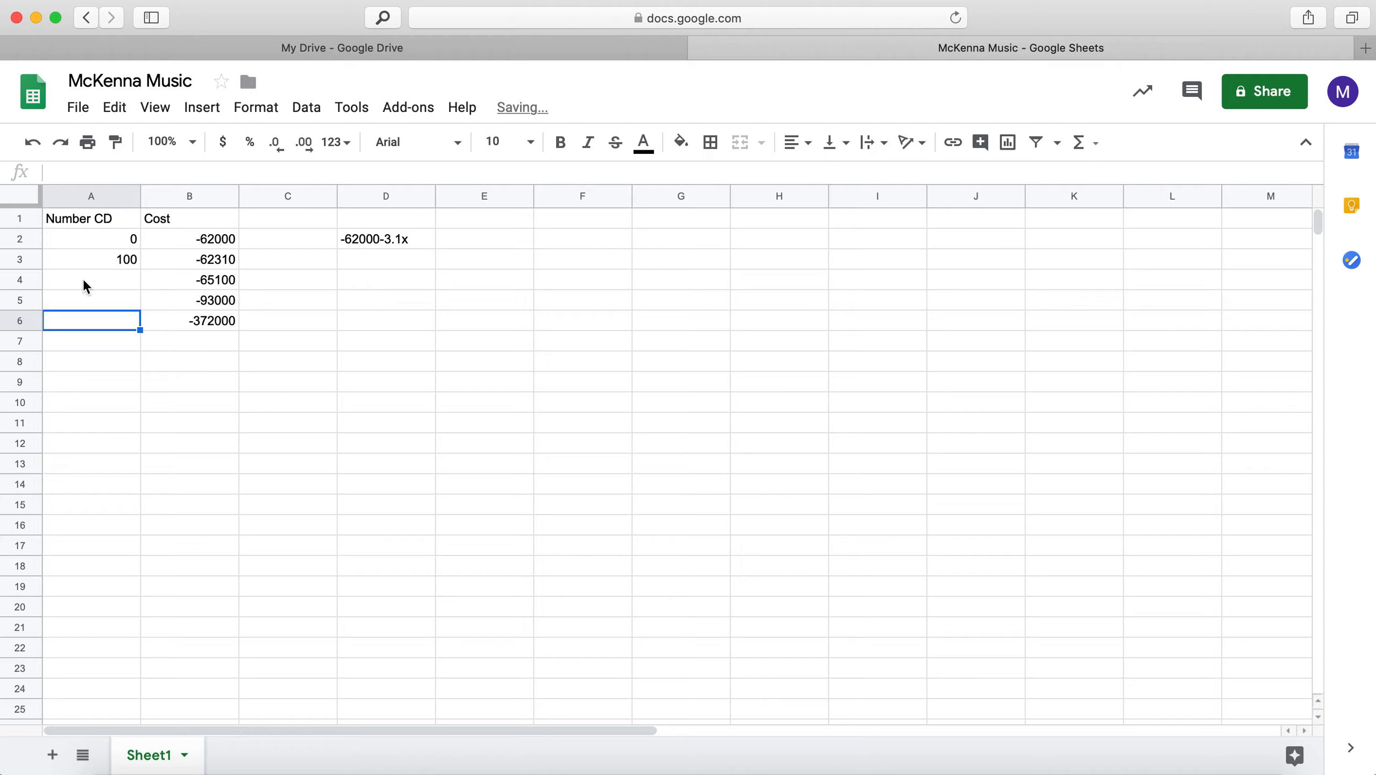
# Enter 200 in A4 and 300 in A5, and extend the series in steps of 100 down to 2300 in A25.
pyautogui.click(105, 280)
pyautogui.write('200')
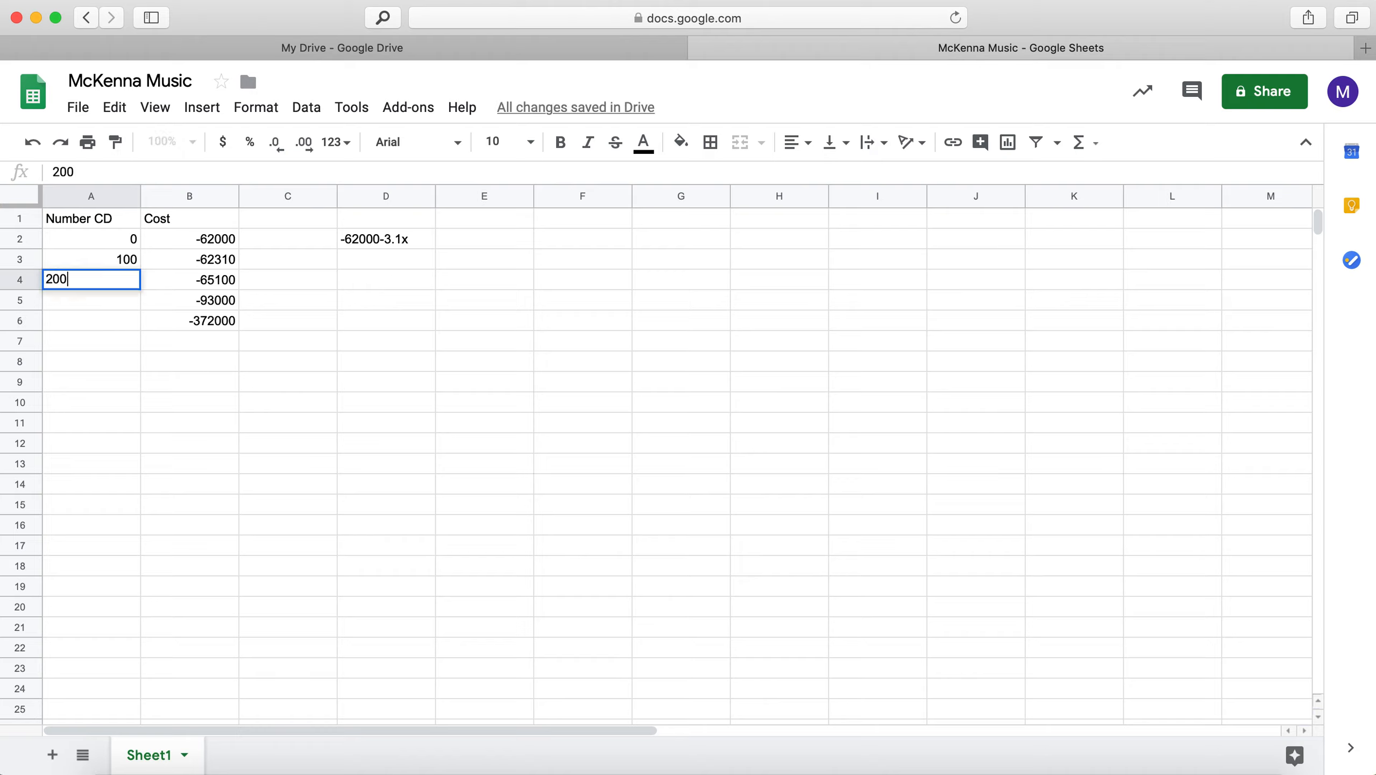
pyautogui.press('Return')
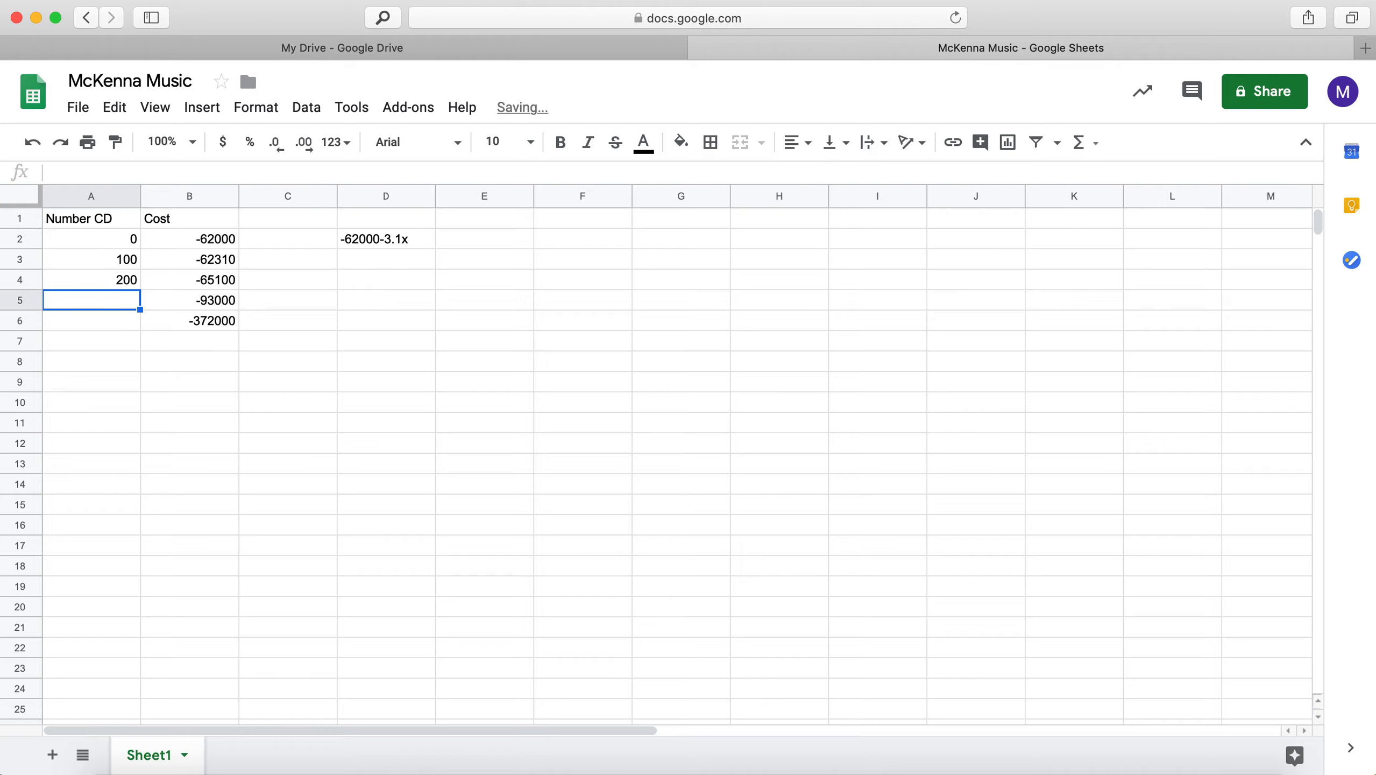
pyautogui.write('300')
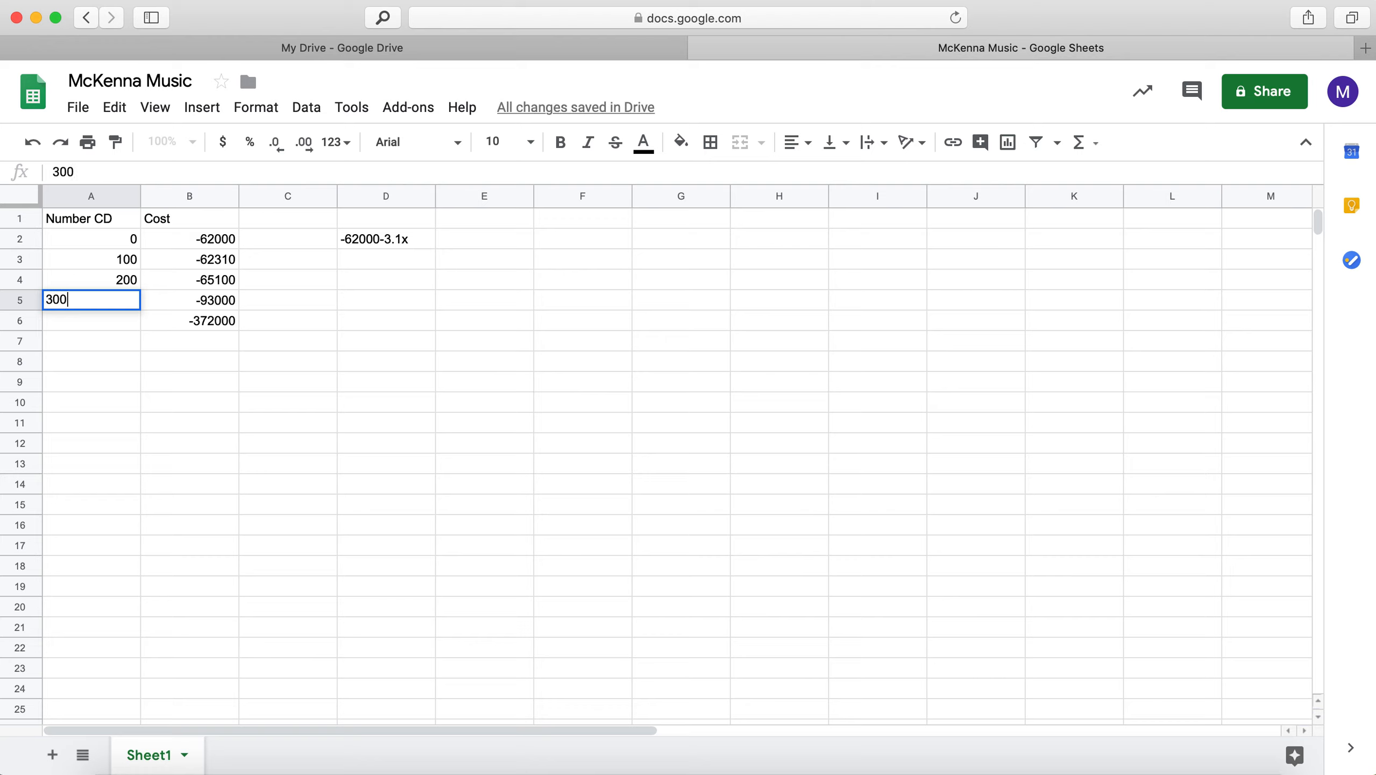
pyautogui.press('Return')
pyautogui.click(86, 280)
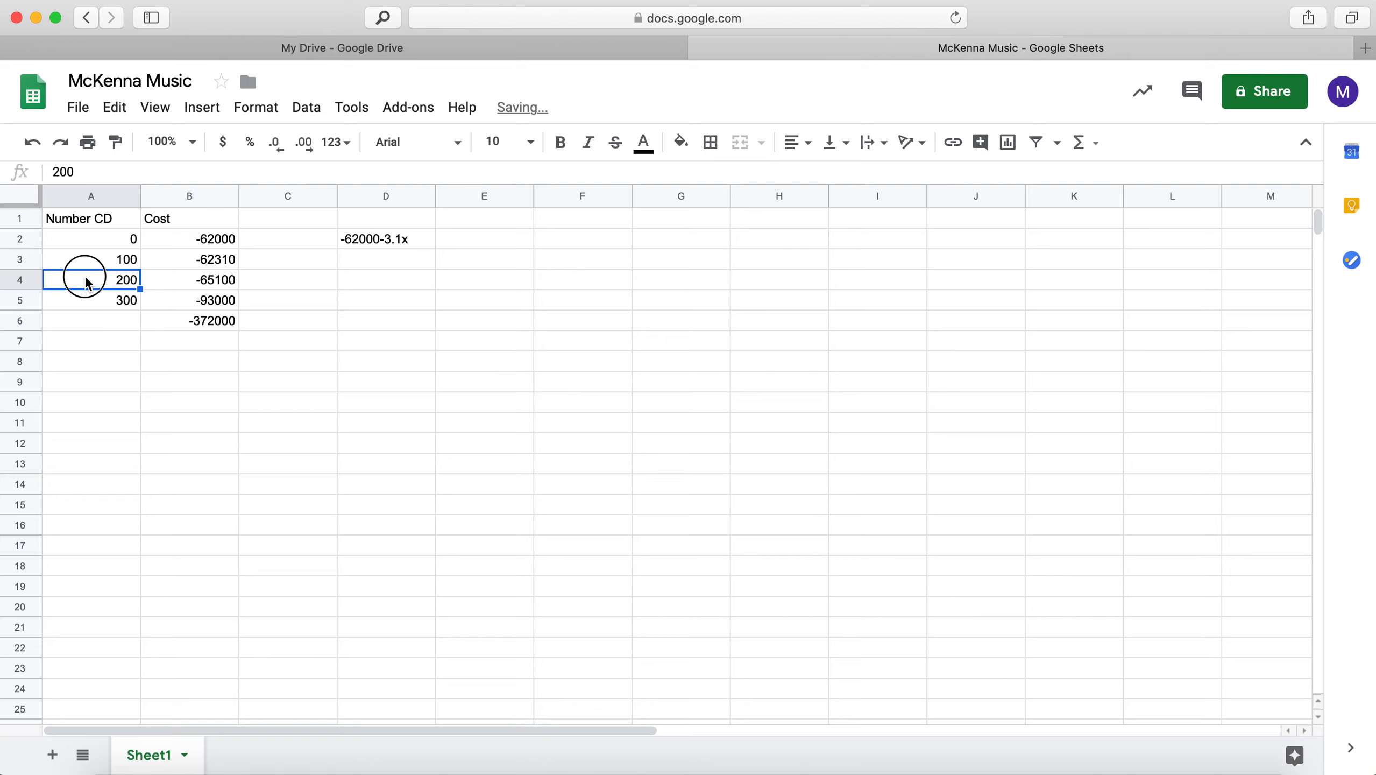
pyautogui.moveTo(87, 280); pyautogui.dragTo(89, 296)
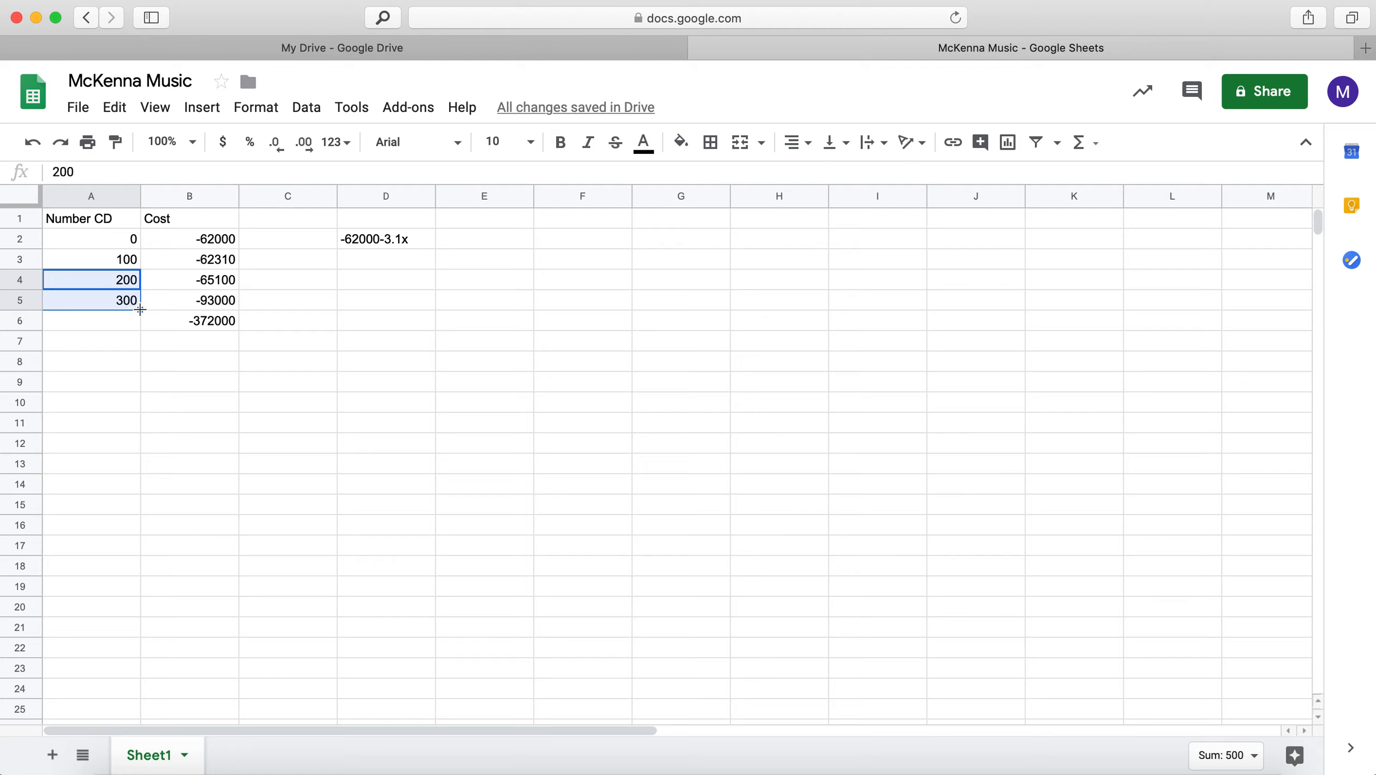
pyautogui.moveTo(139, 309); pyautogui.dragTo(134, 703)
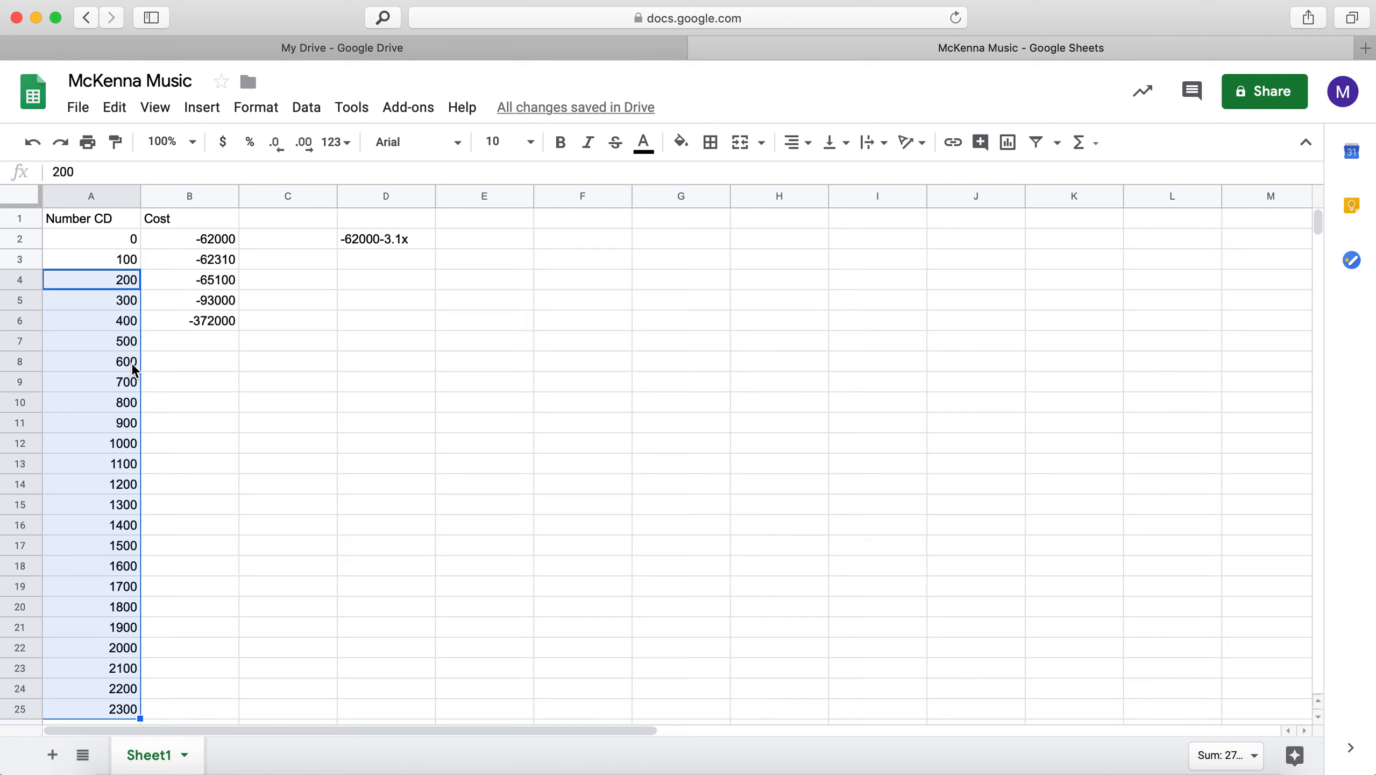
# Clear the manually entered costs from B2 to B6.
pyautogui.click(100, 283)
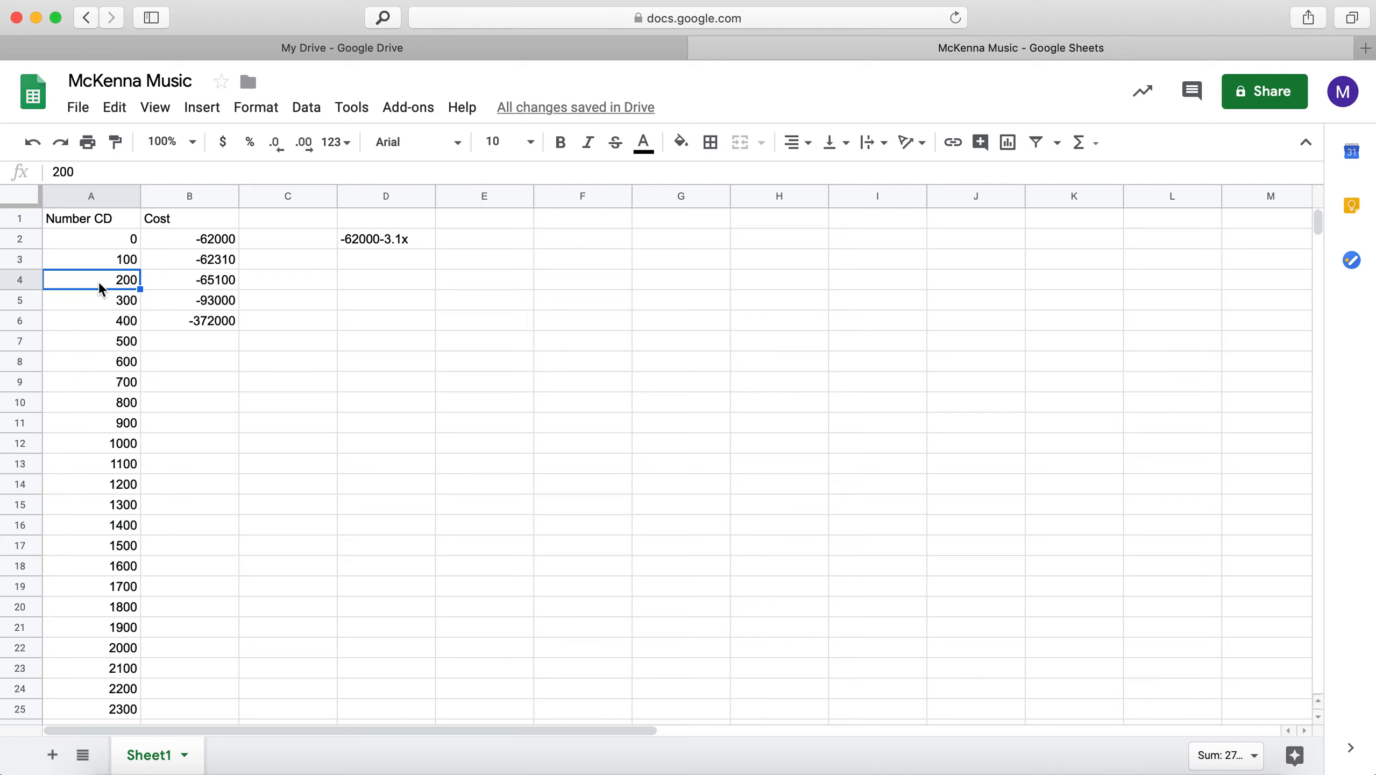
pyautogui.moveTo(184, 238); pyautogui.dragTo(199, 326)
pyautogui.press('Delete')
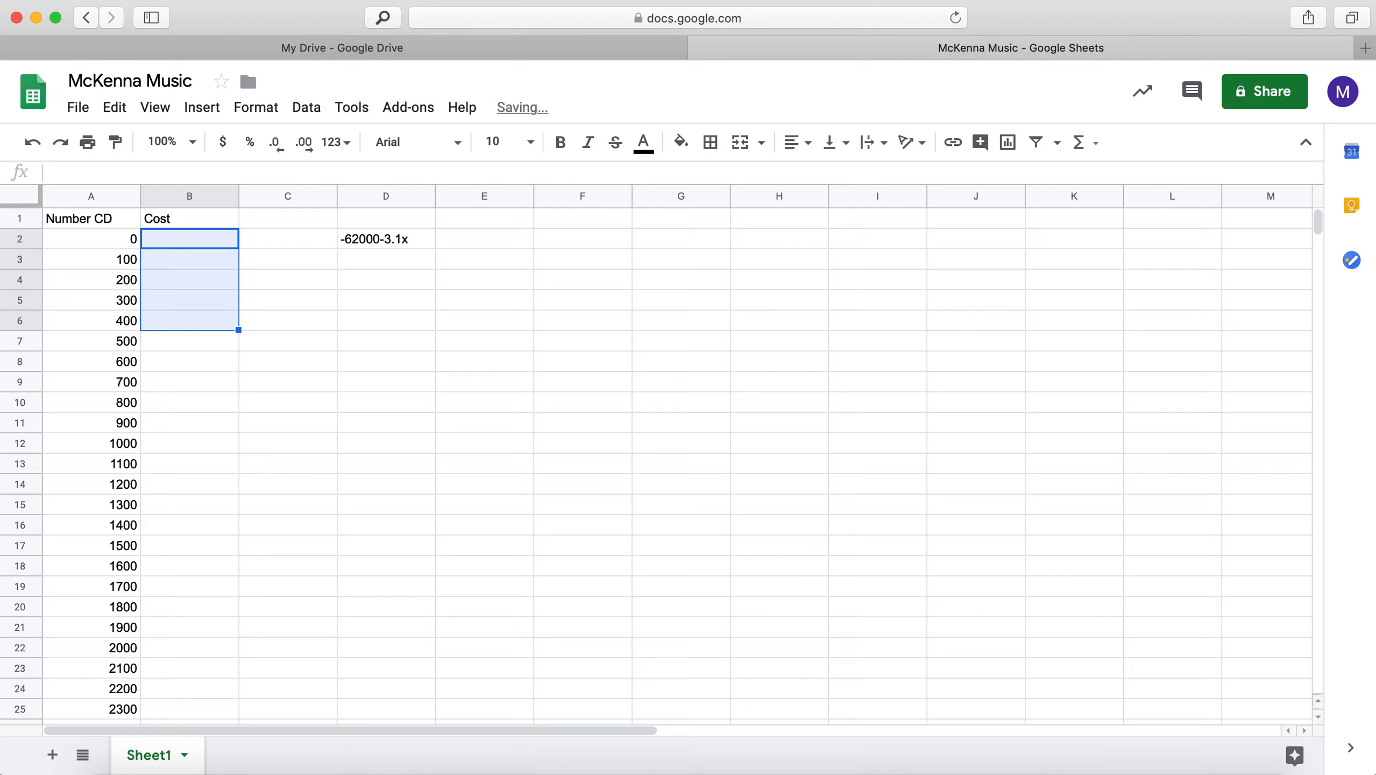
# Enter the formula =-62000-3.1*A2 in B2 to calculate the cost from the Number CD value.
pyautogui.click(167, 239)
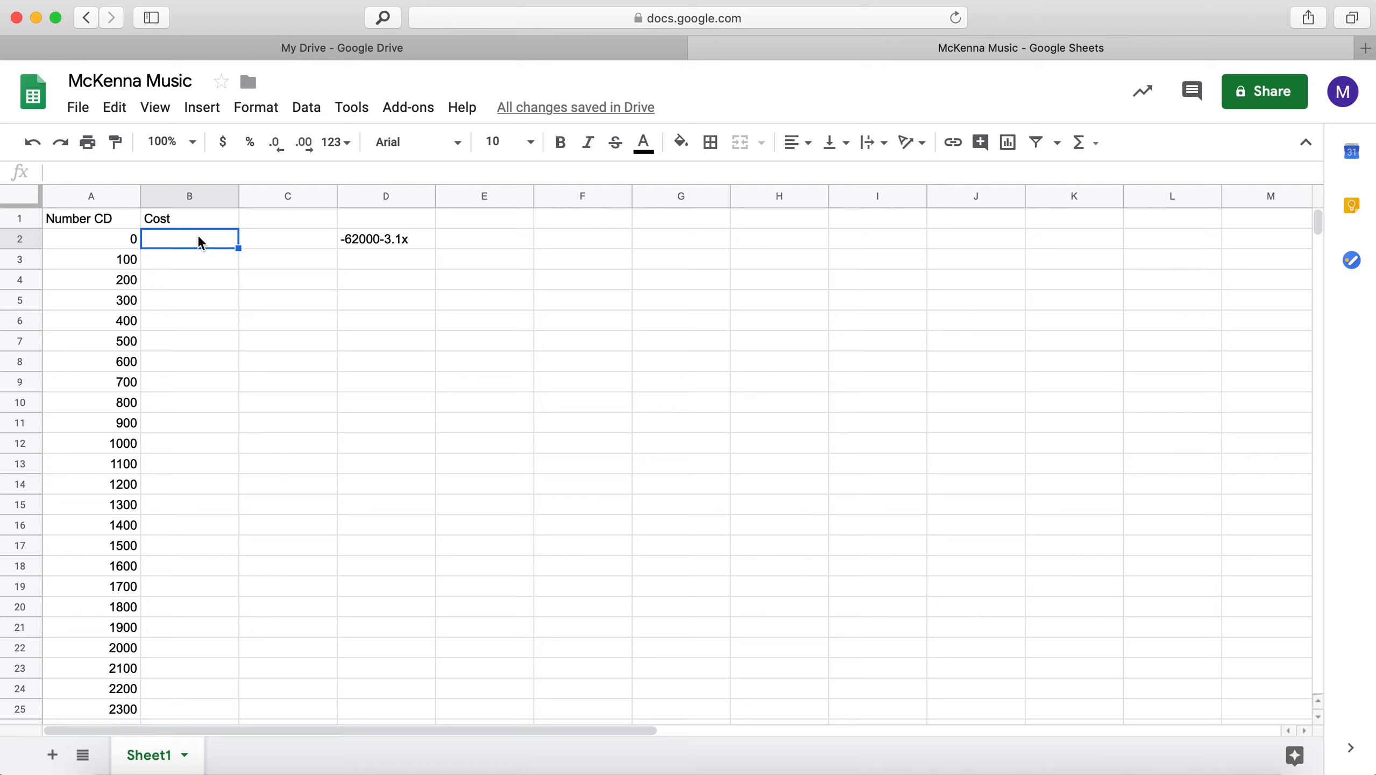
pyautogui.write('=')
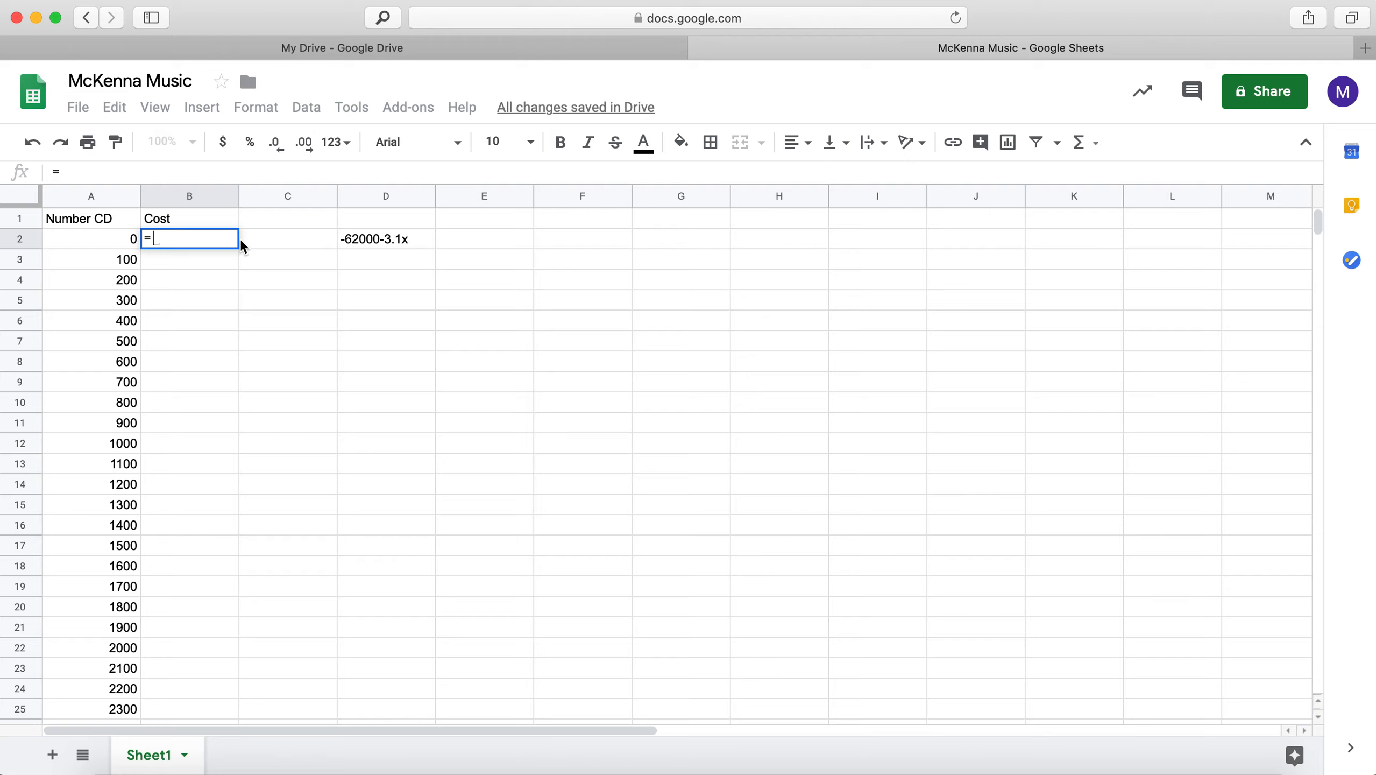
pyautogui.write('-62000')
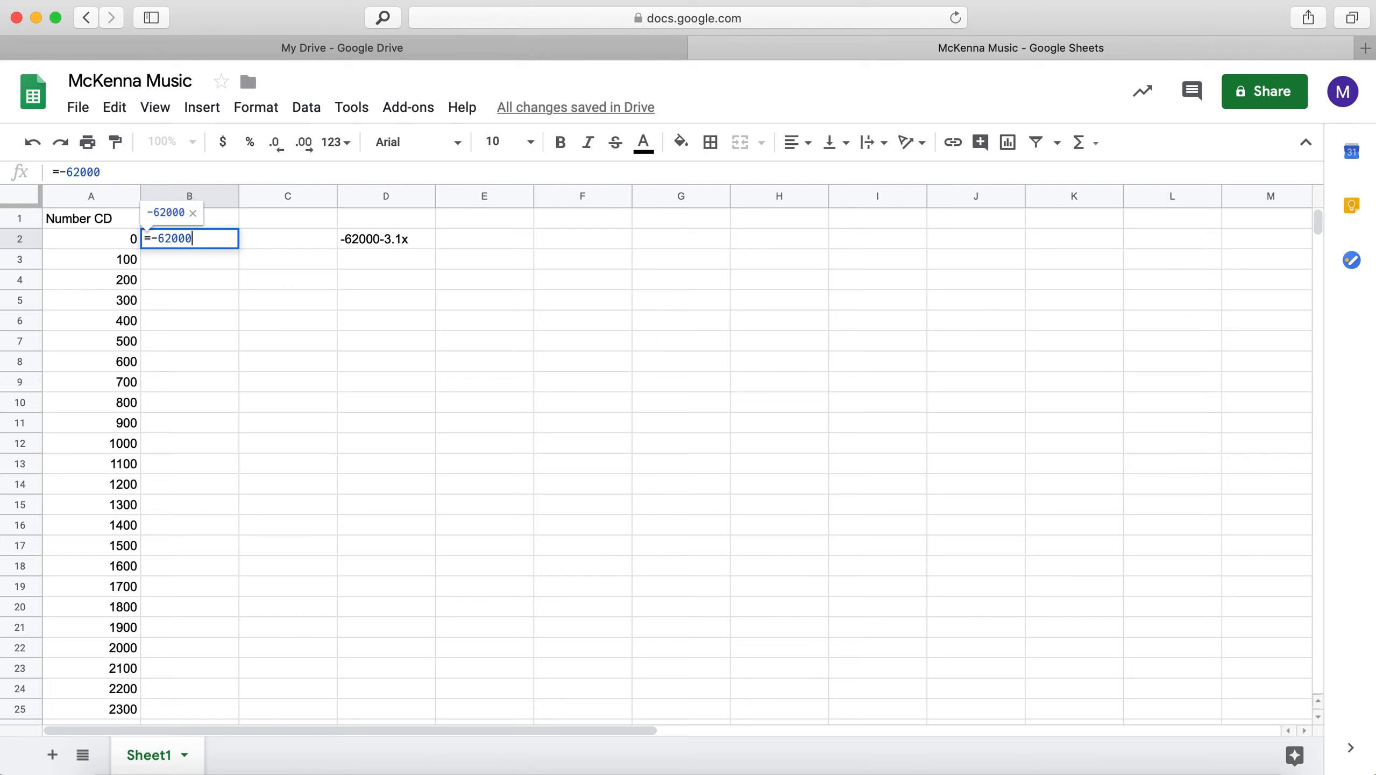
pyautogui.write('-')
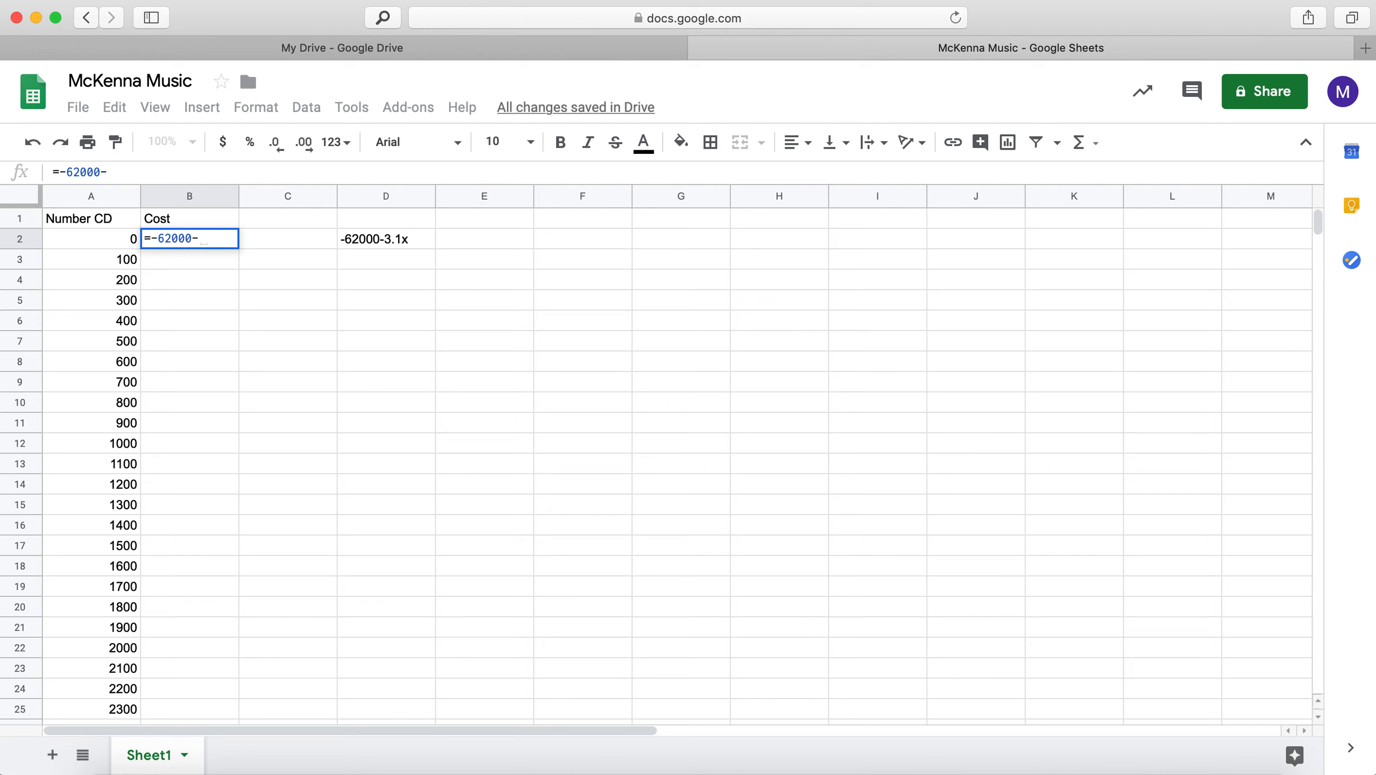
pyautogui.write('3.')
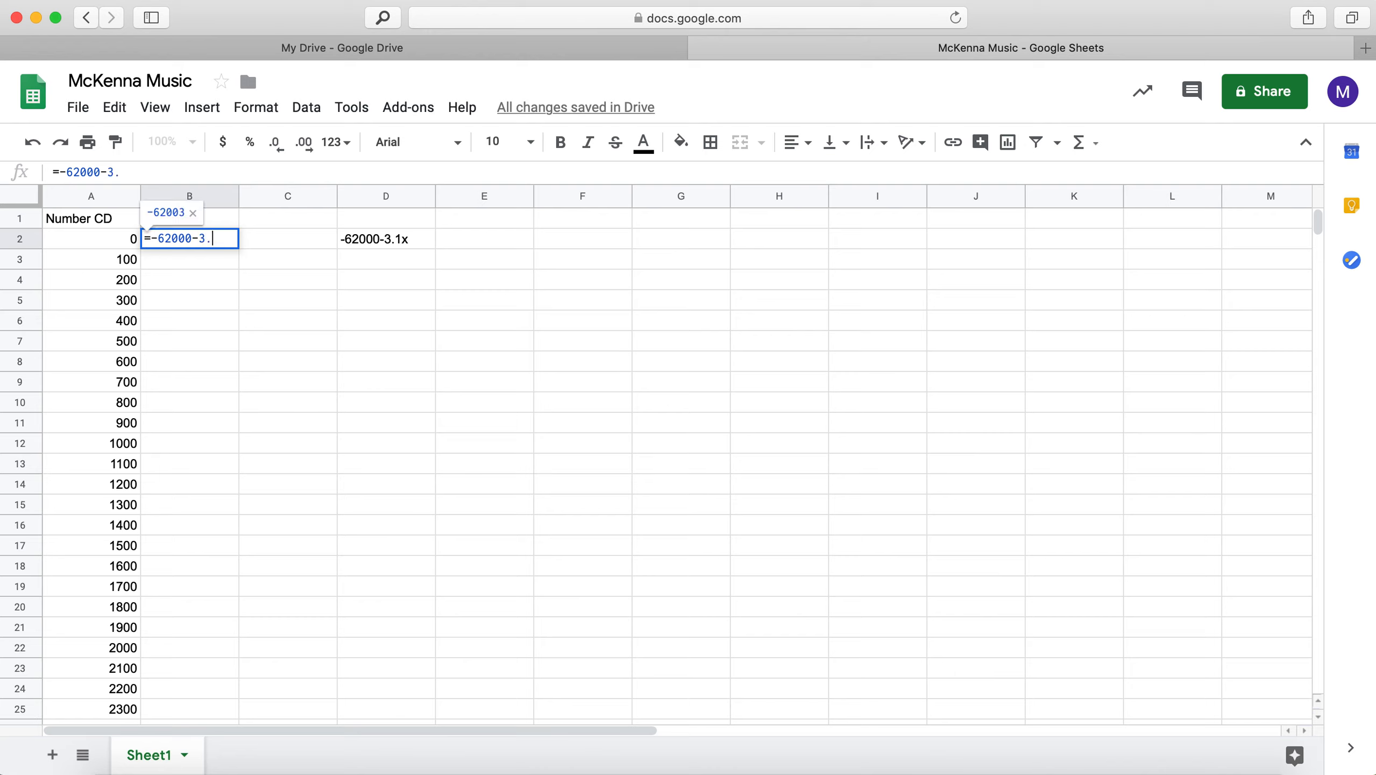
pyautogui.write('1*')
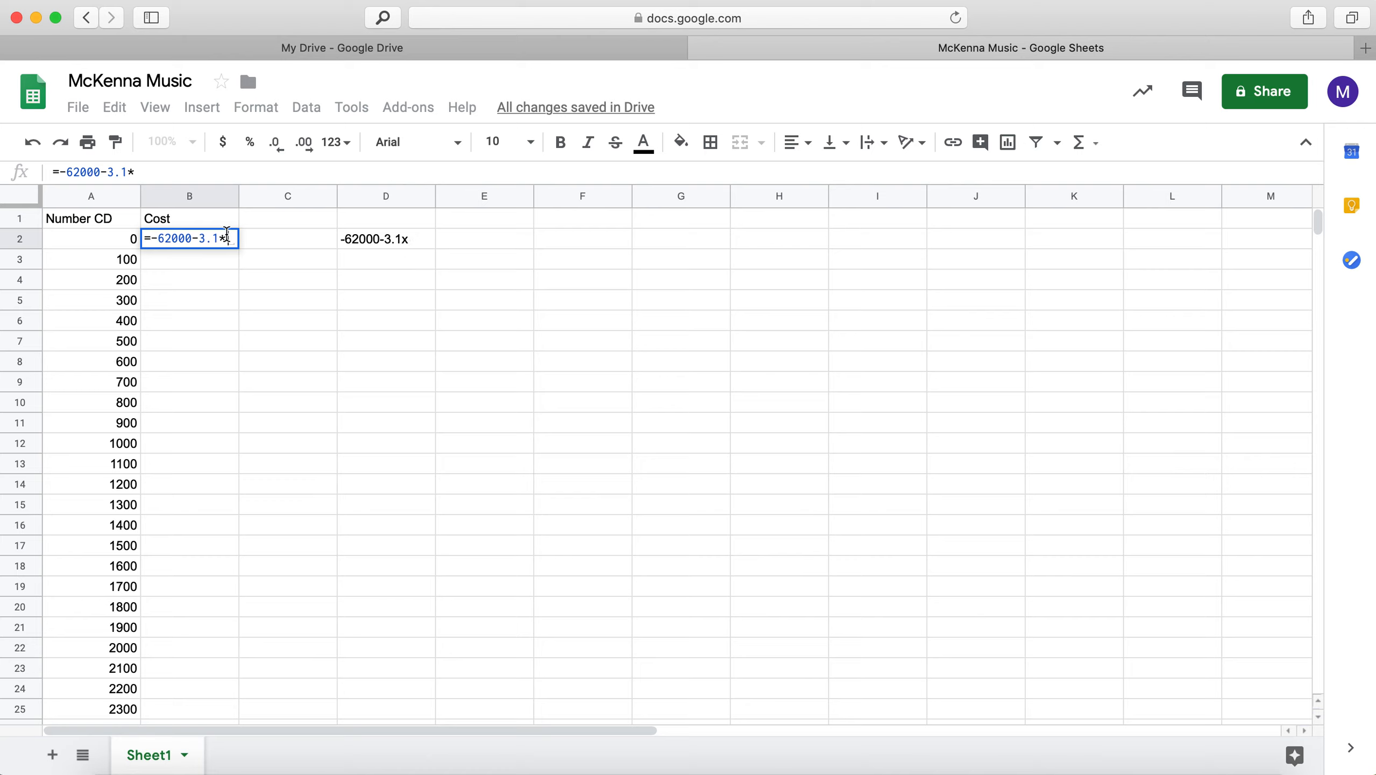
pyautogui.click(93, 239)
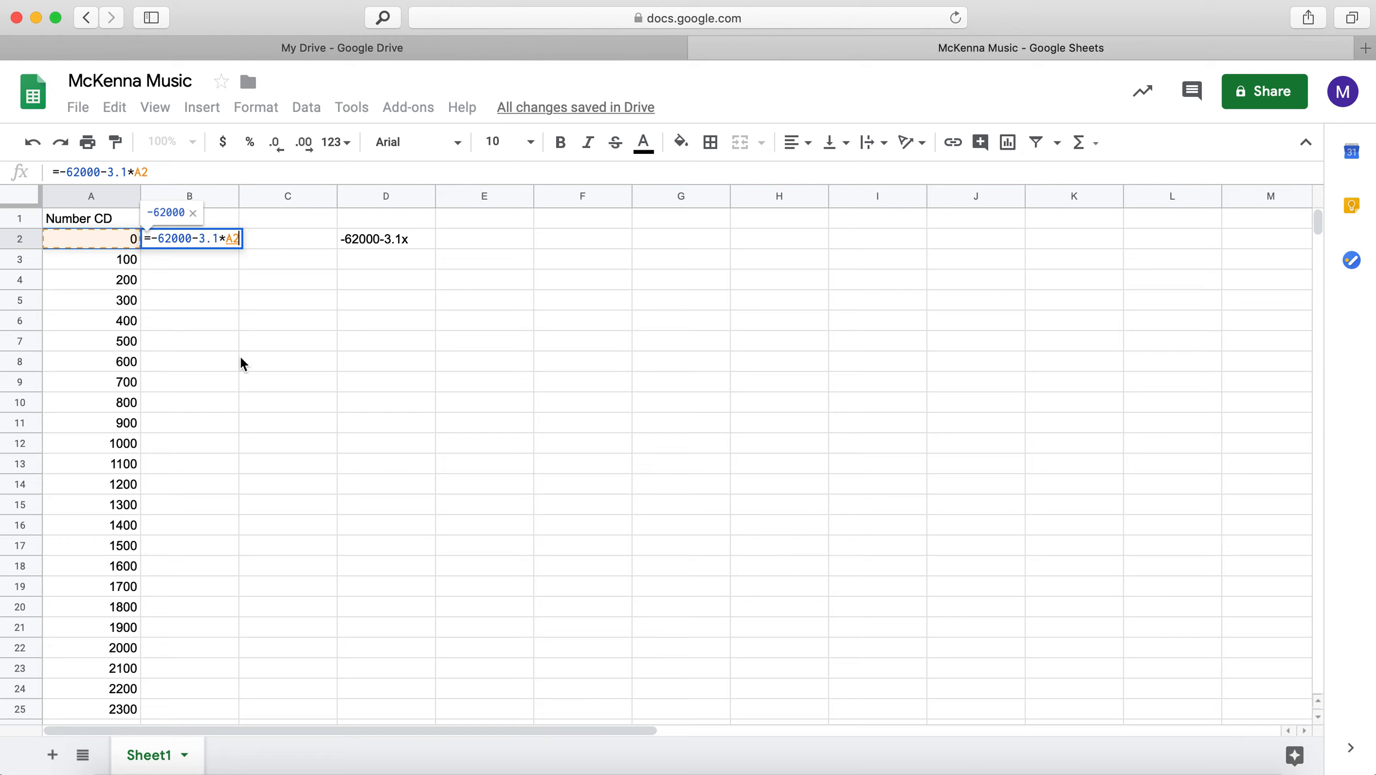
pyautogui.press('Return')
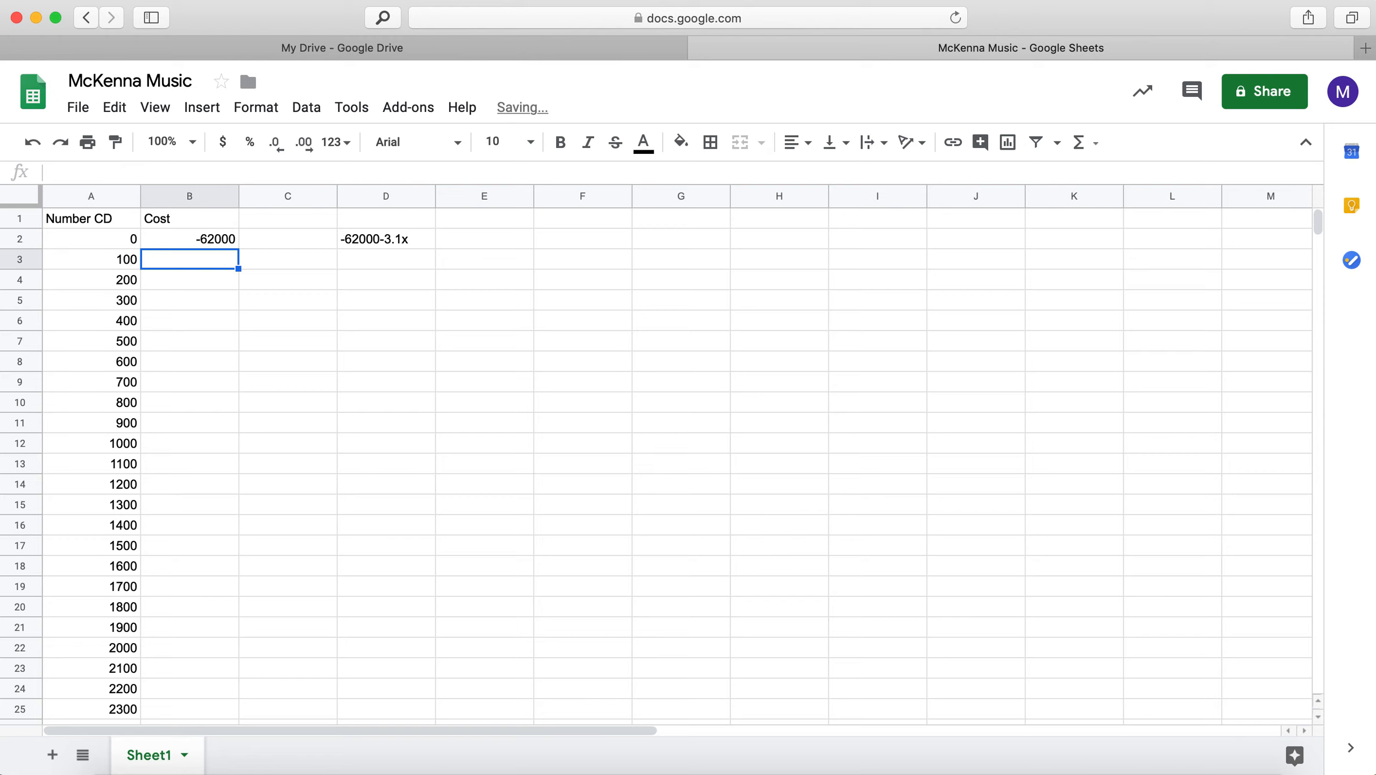
# Fill the B2 cost formula down to B25 and check the copied formulas in B3 to B5.
pyautogui.click(185, 241)
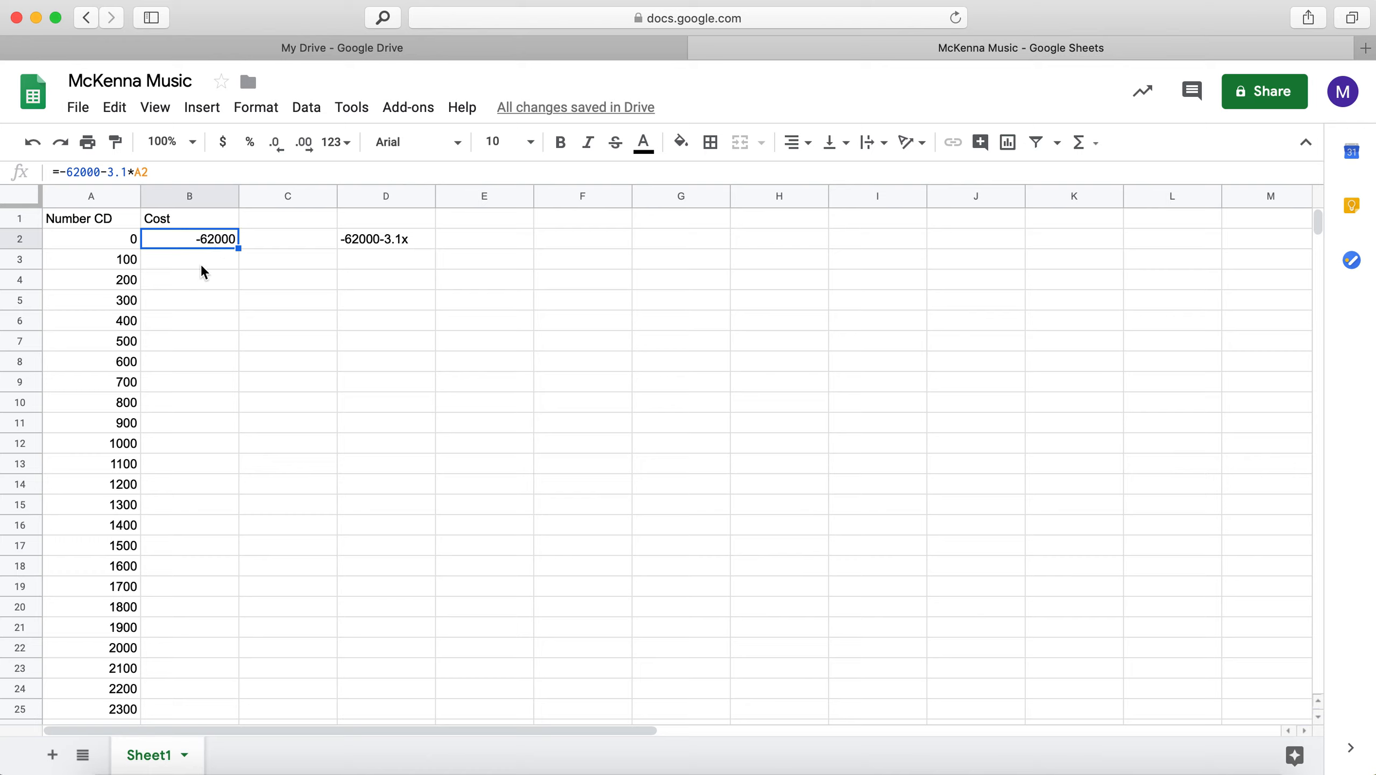
pyautogui.click(238, 249)
pyautogui.moveTo(239, 248); pyautogui.dragTo(225, 710)
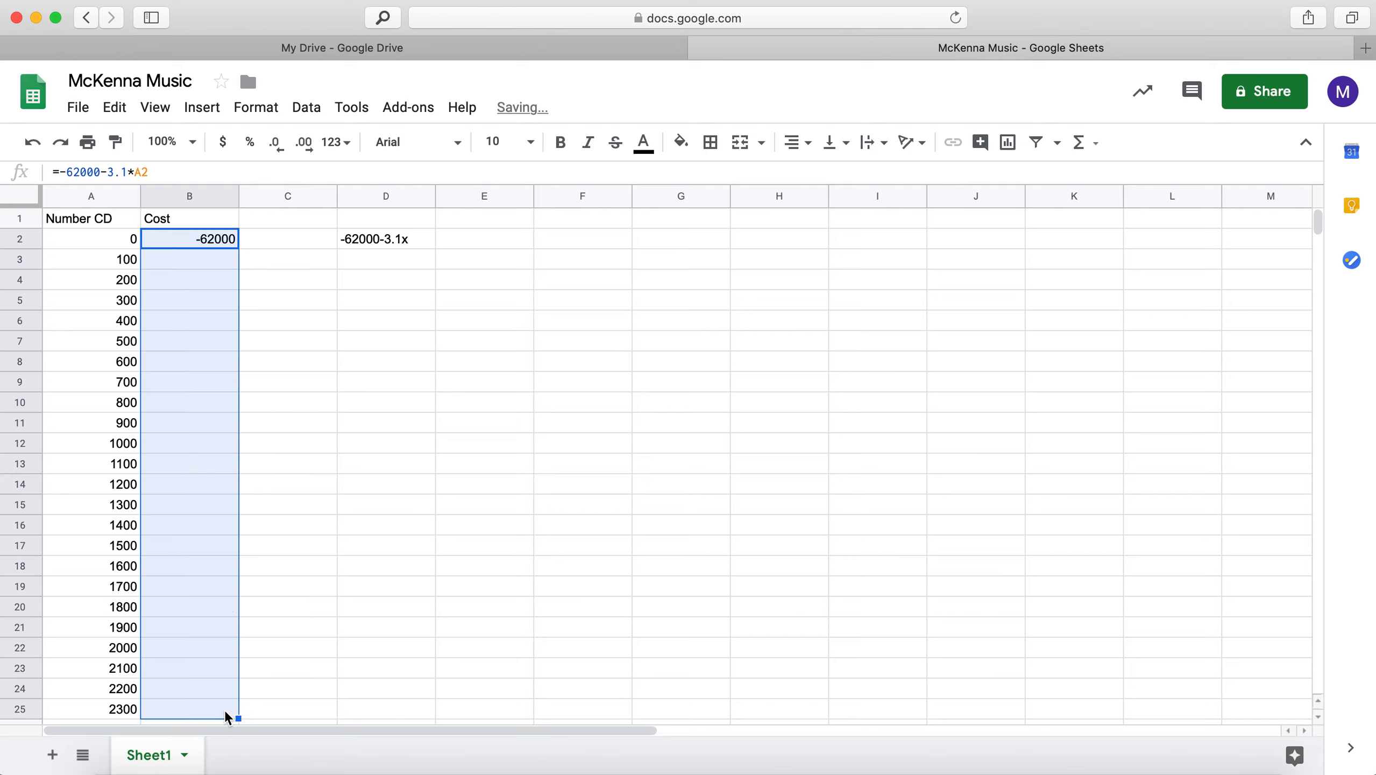
pyautogui.click(322, 329)
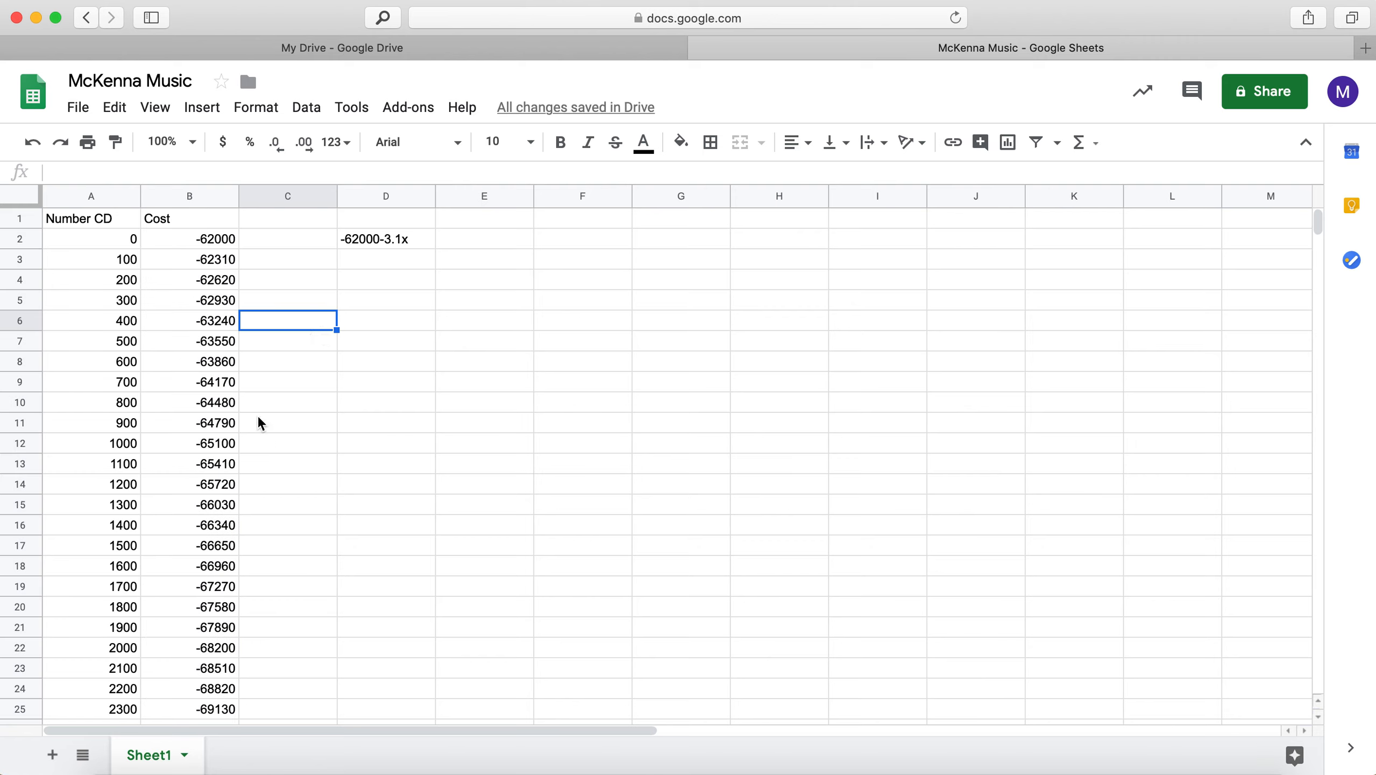
pyautogui.click(181, 260)
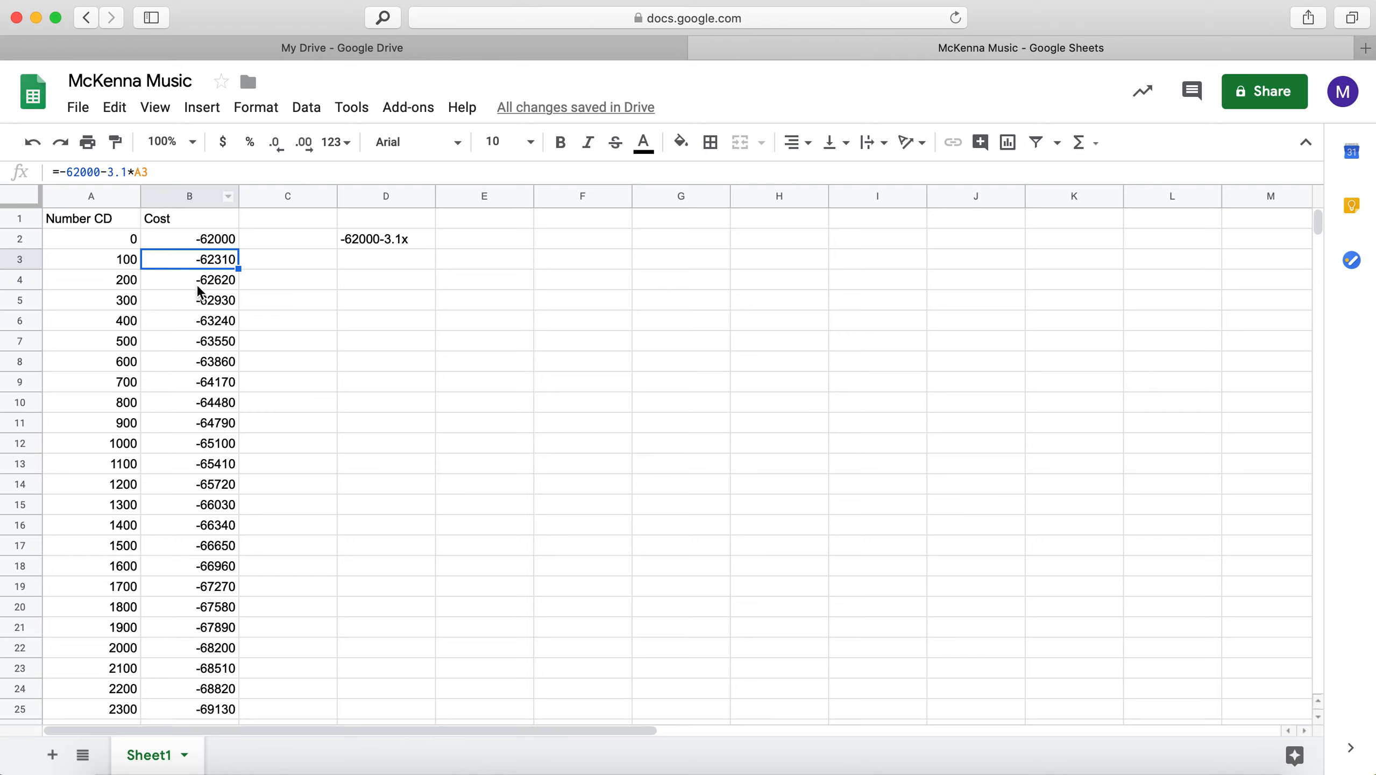
pyautogui.click(174, 280)
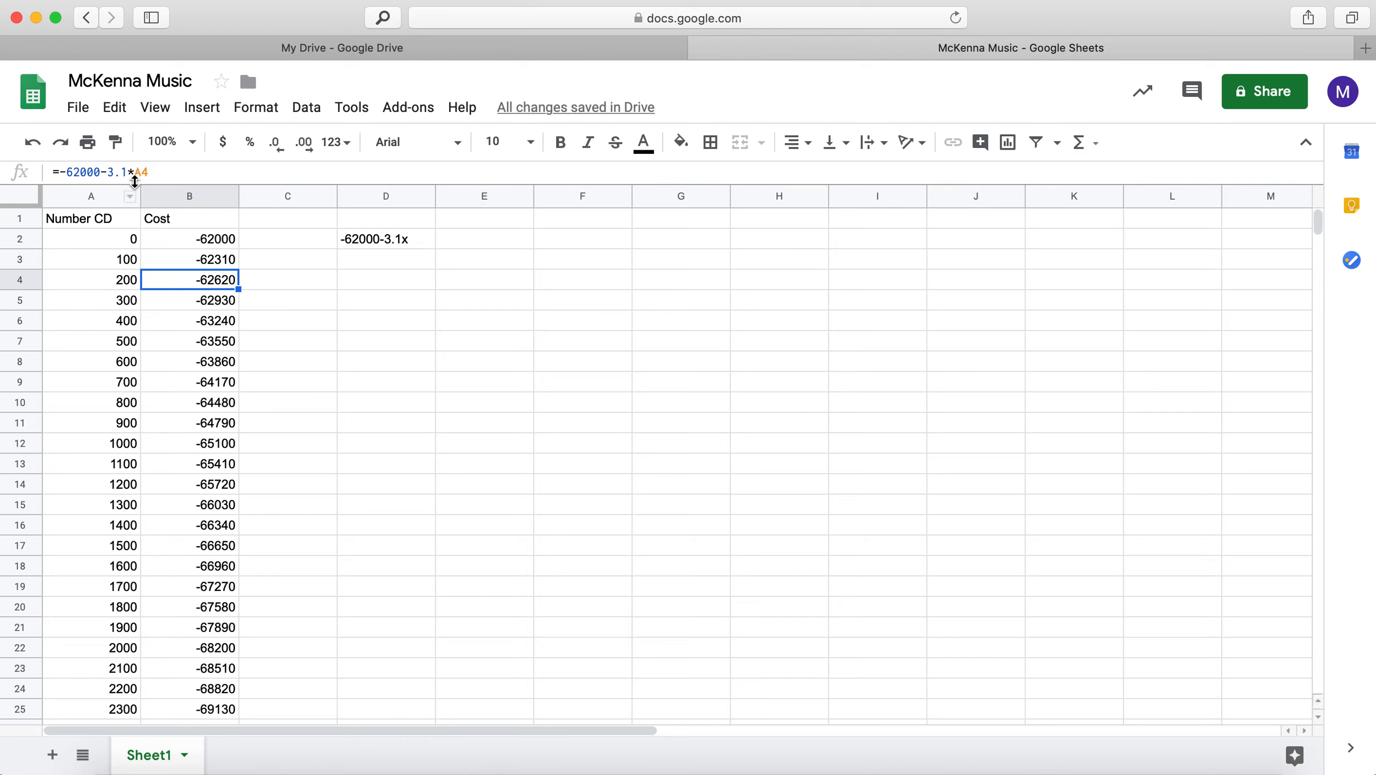
pyautogui.click(181, 300)
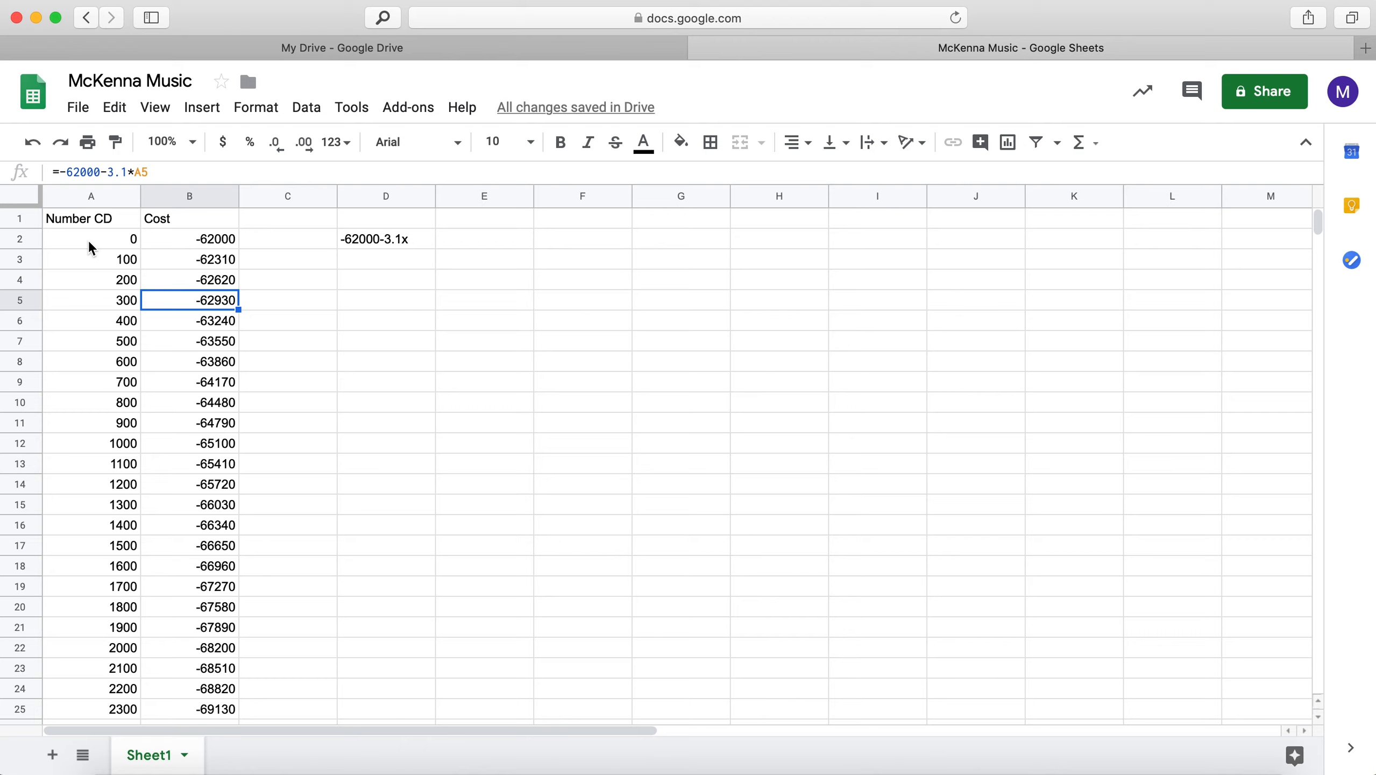
# Insert a chart of the Number CD and Cost data in A1:B25 and make it a scatter chart.
pyautogui.moveTo(81, 223); pyautogui.dragTo(217, 713)
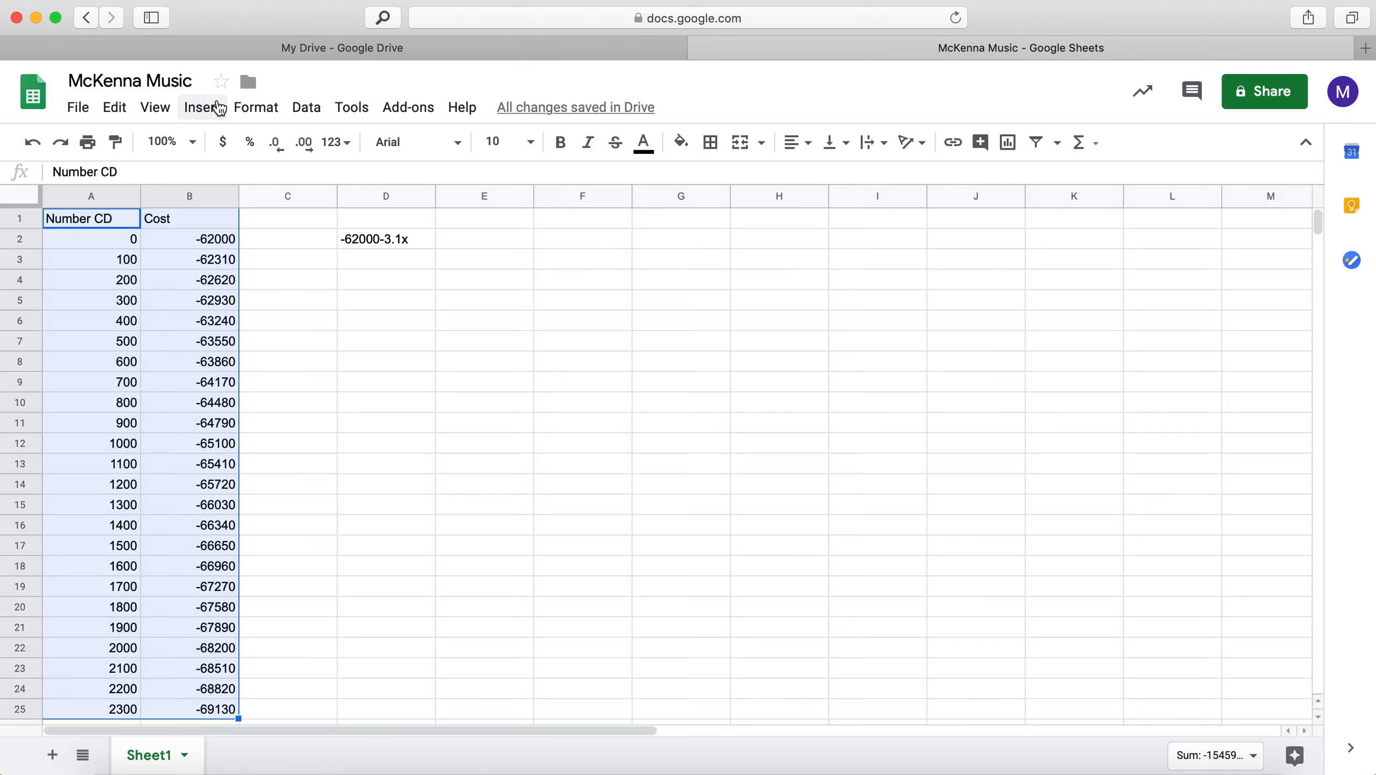
pyautogui.click(209, 115)
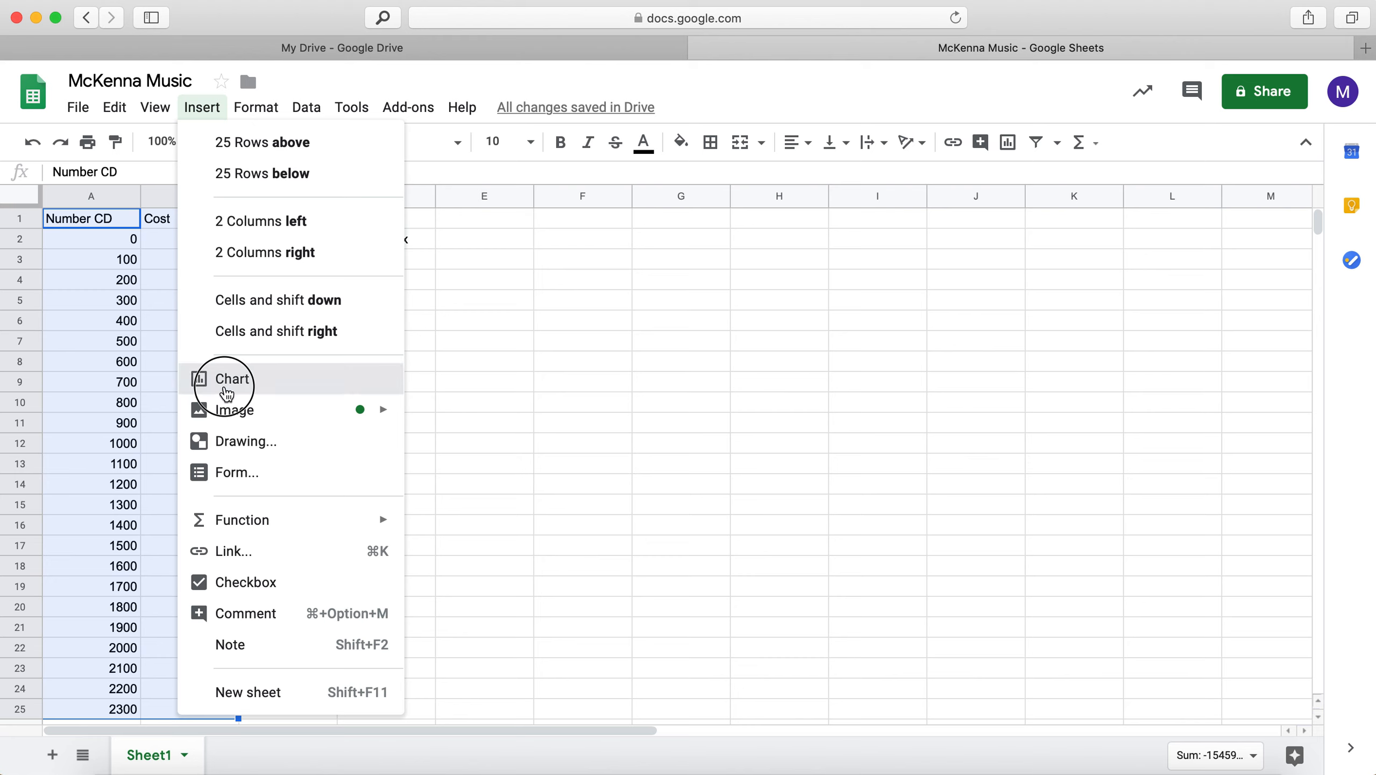
pyautogui.click(224, 384)
pyautogui.click(1098, 282)
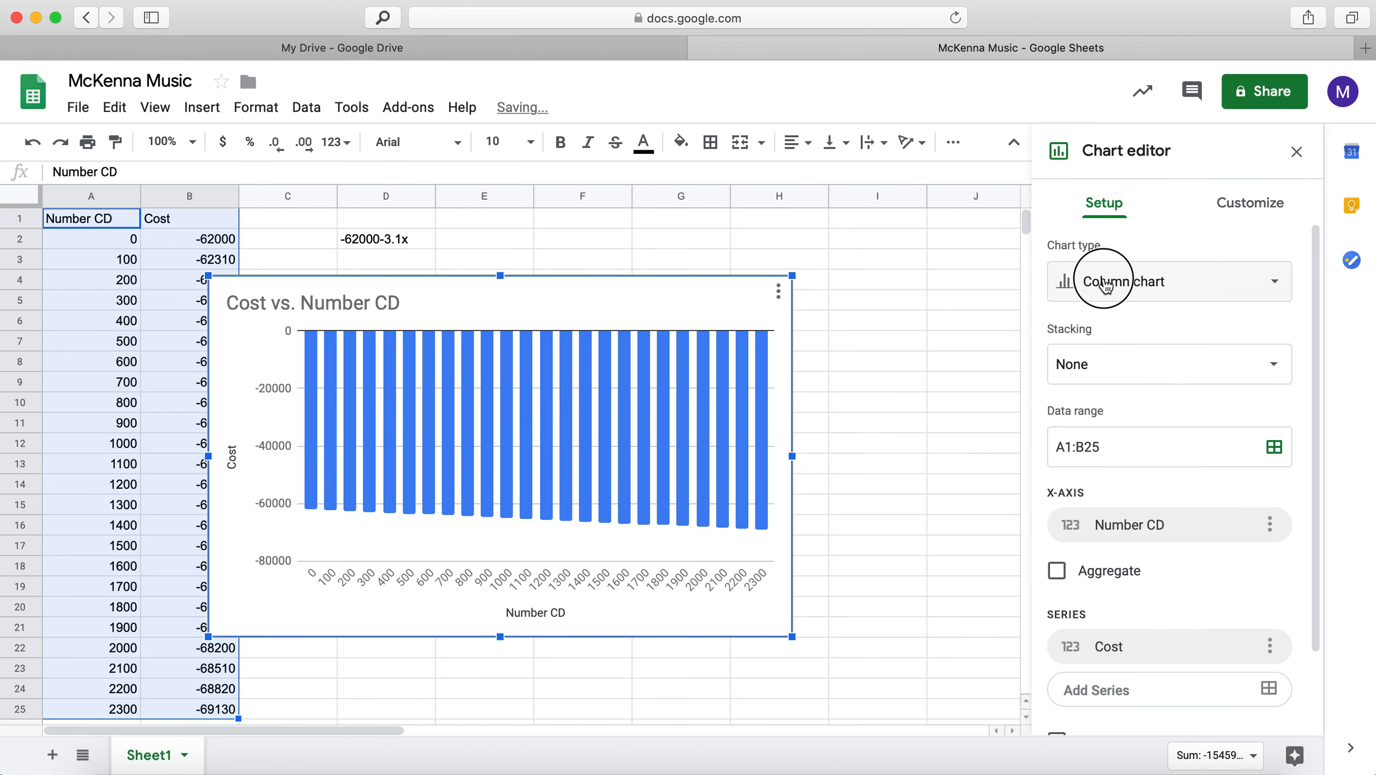
pyautogui.scroll(-5, 1072, 494)
pyautogui.scroll(-2, 1072, 494)
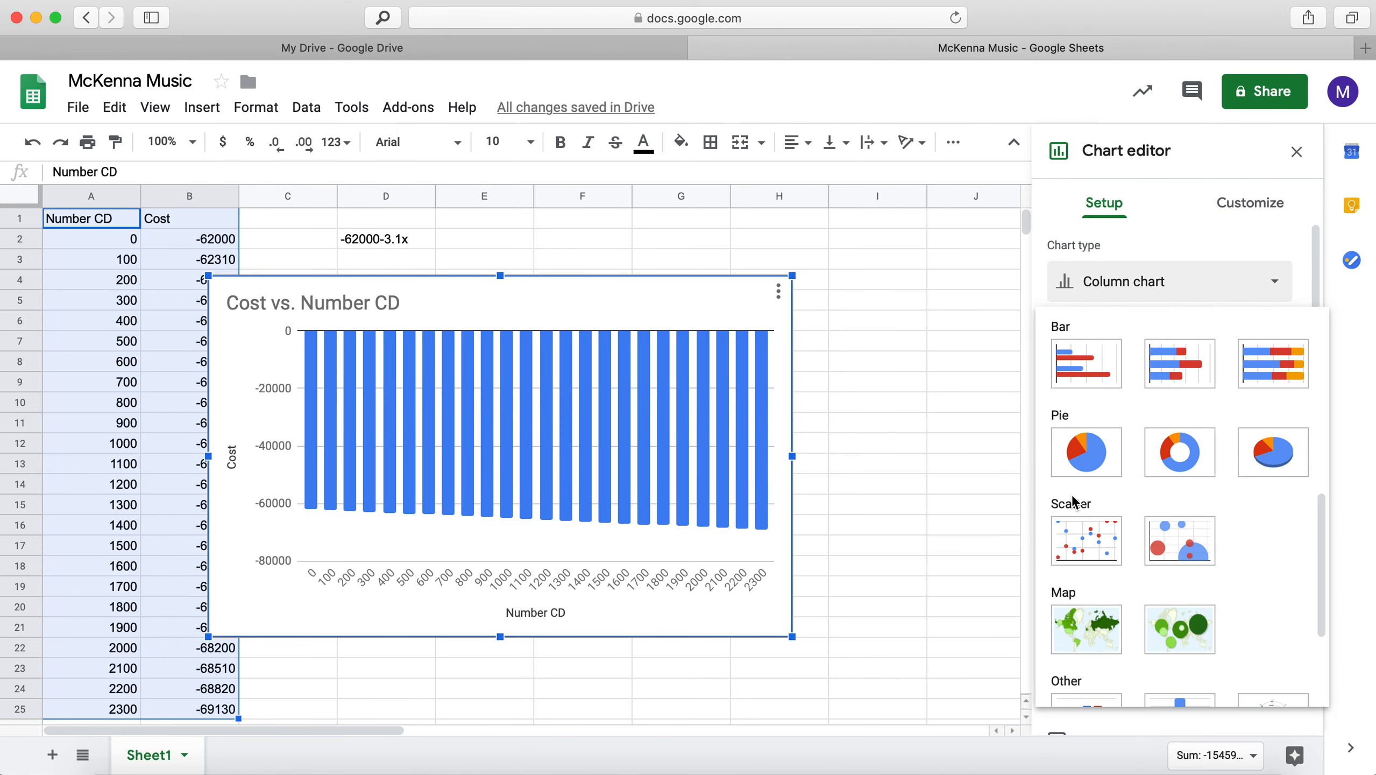
pyautogui.click(1077, 529)
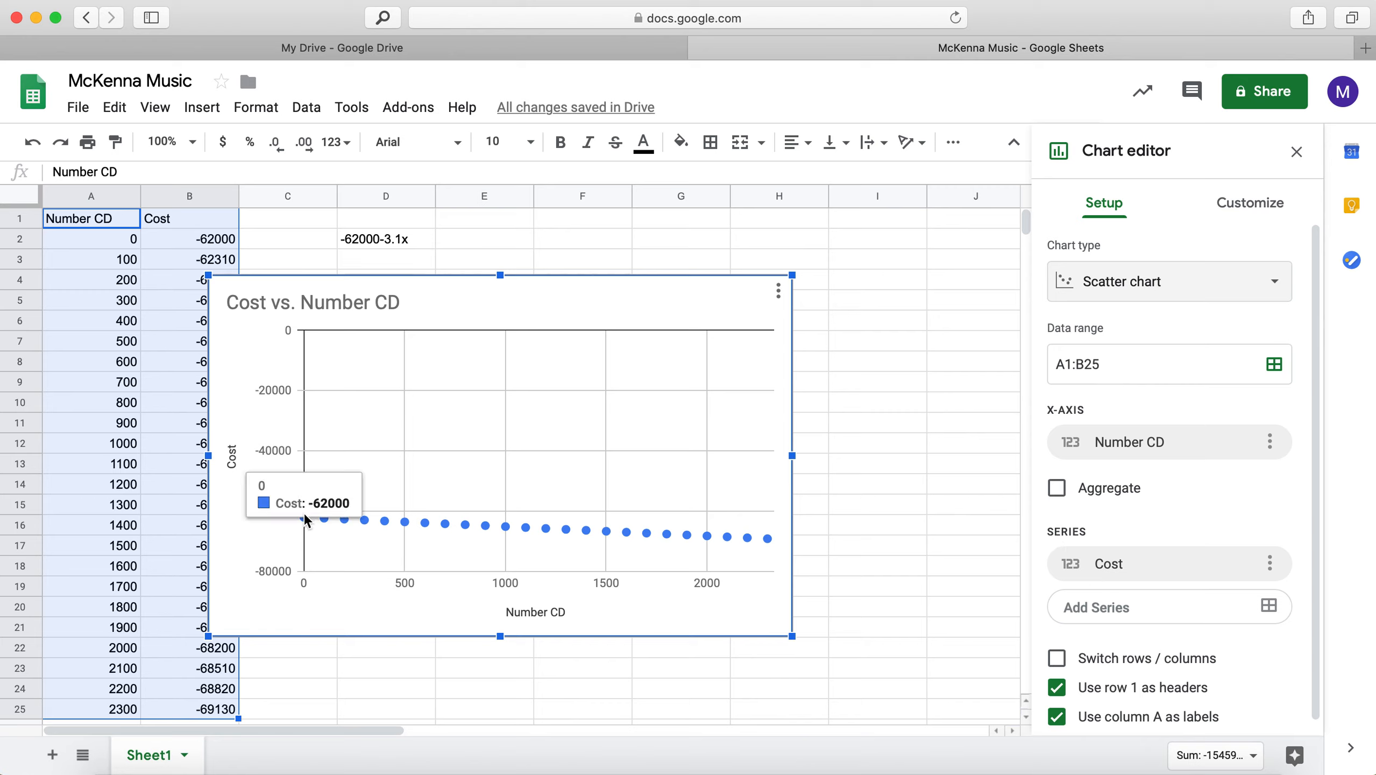
# Move the Cost vs. Number CD chart off the data columns so that it starts in column E.
pyautogui.moveTo(329, 519)
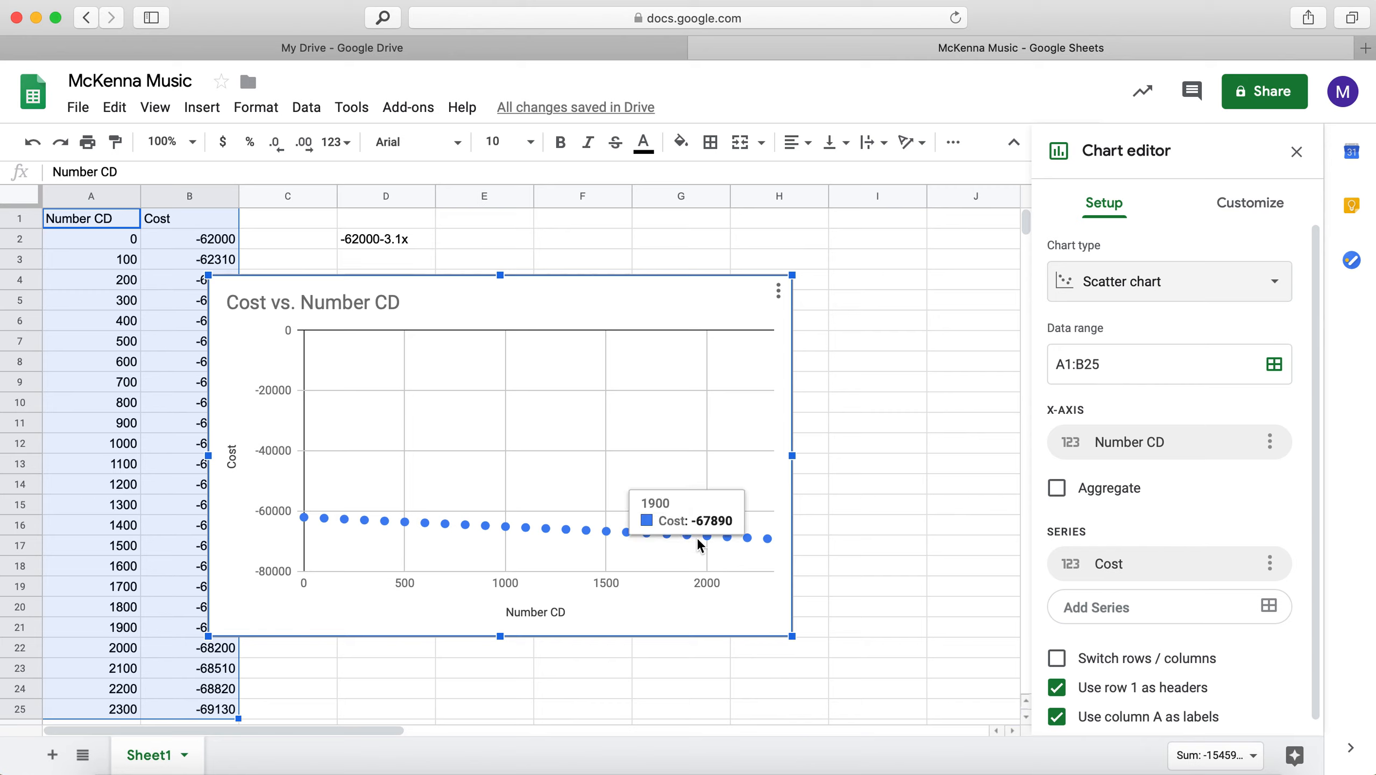
pyautogui.moveTo(761, 544)
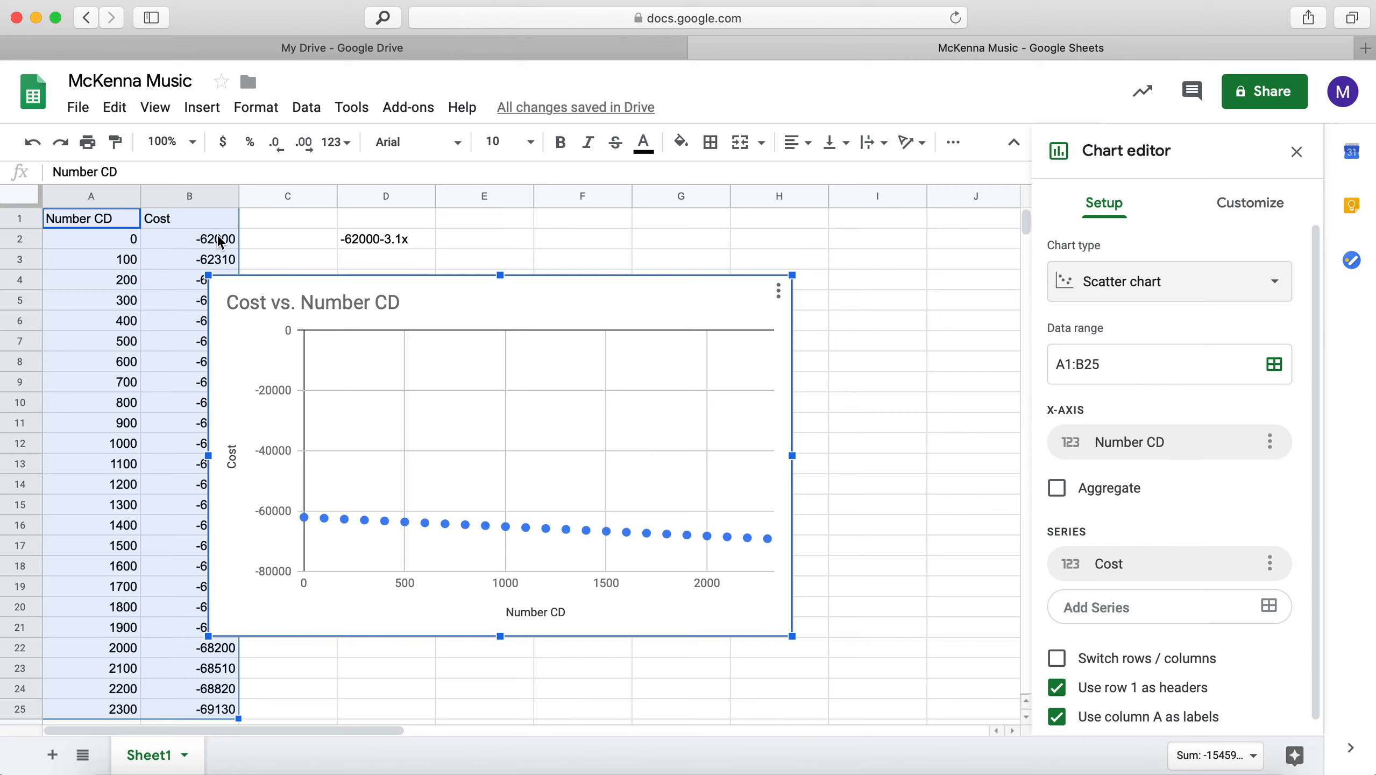
pyautogui.moveTo(447, 298); pyautogui.dragTo(725, 275)
# Extend the cost formula in B2 with sales income so that it reads =-62000-3.1*A2+13.50*A2.
pyautogui.click(204, 240)
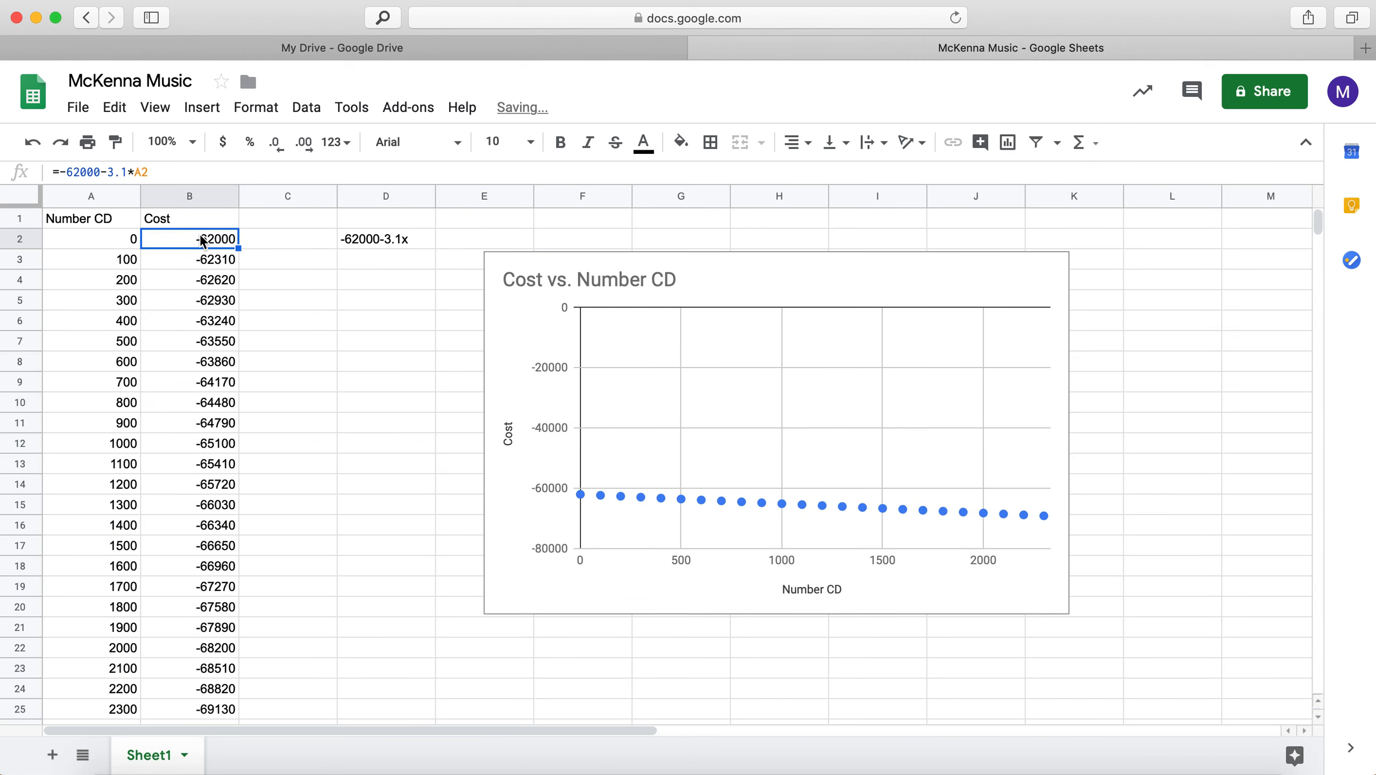
pyautogui.doubleClick(202, 241)
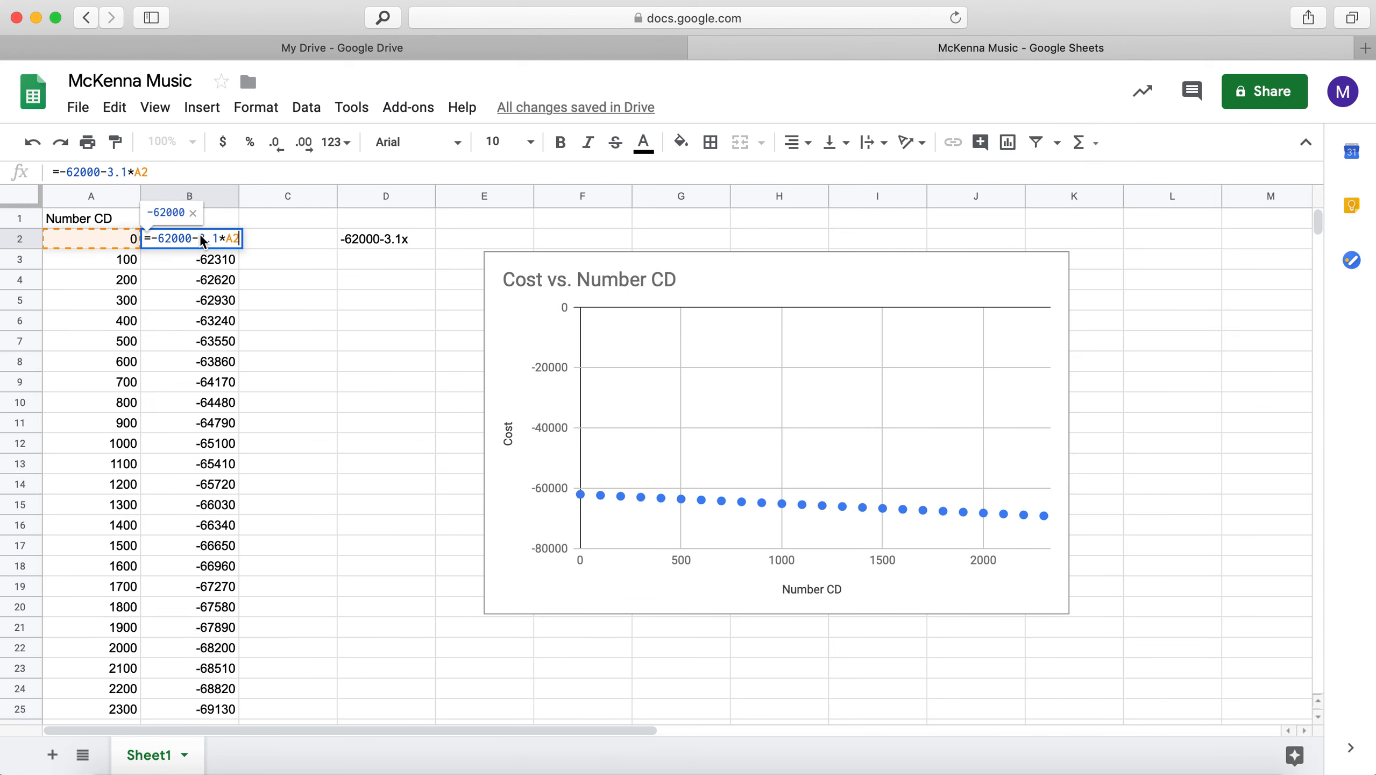
pyautogui.click(158, 172)
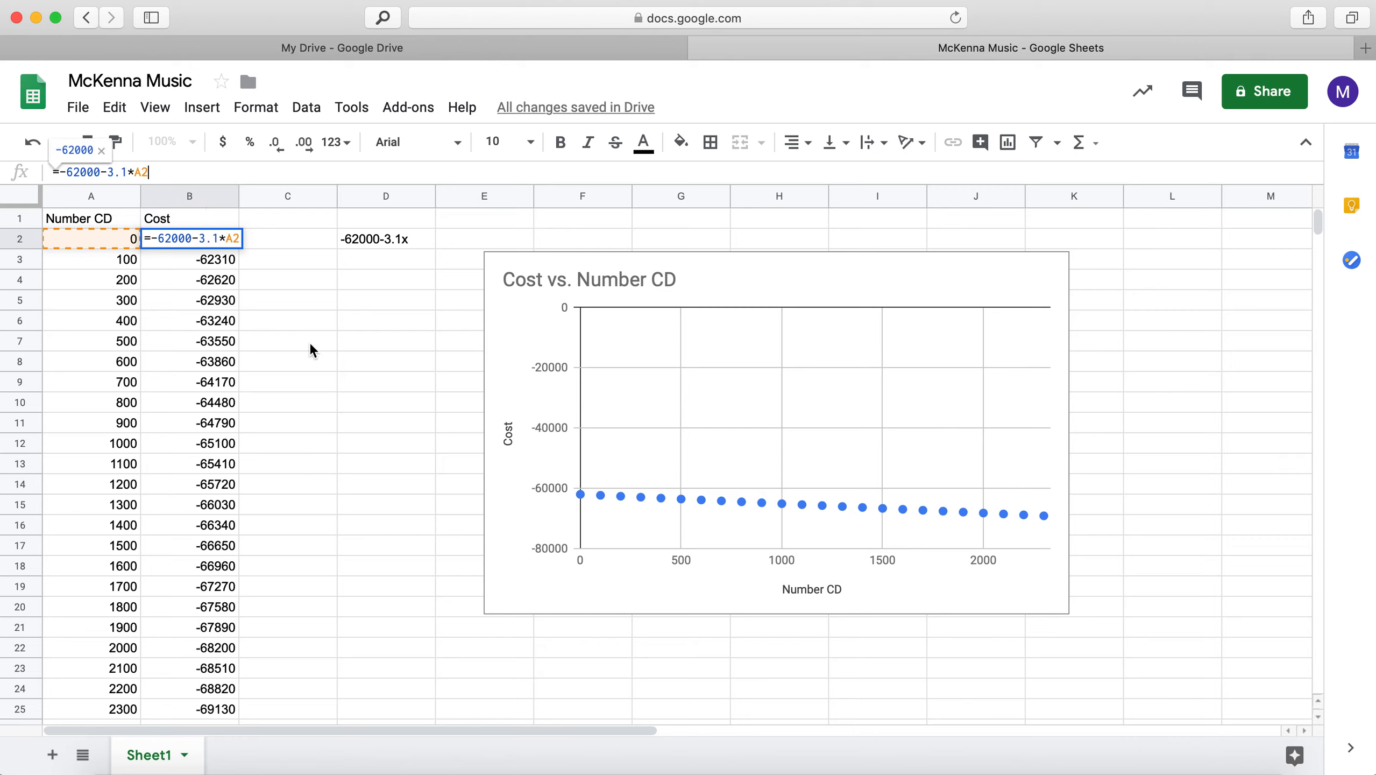
pyautogui.write('+')
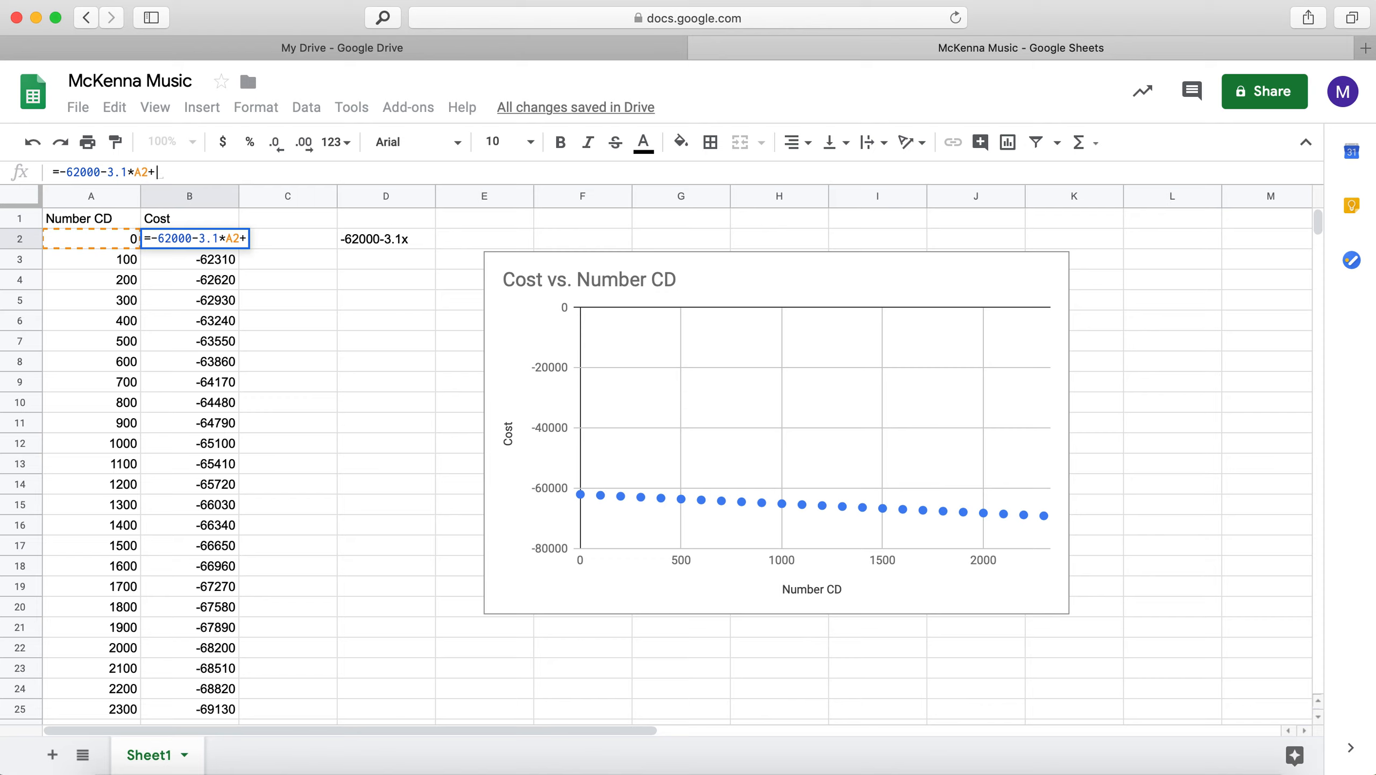
pyautogui.write('13')
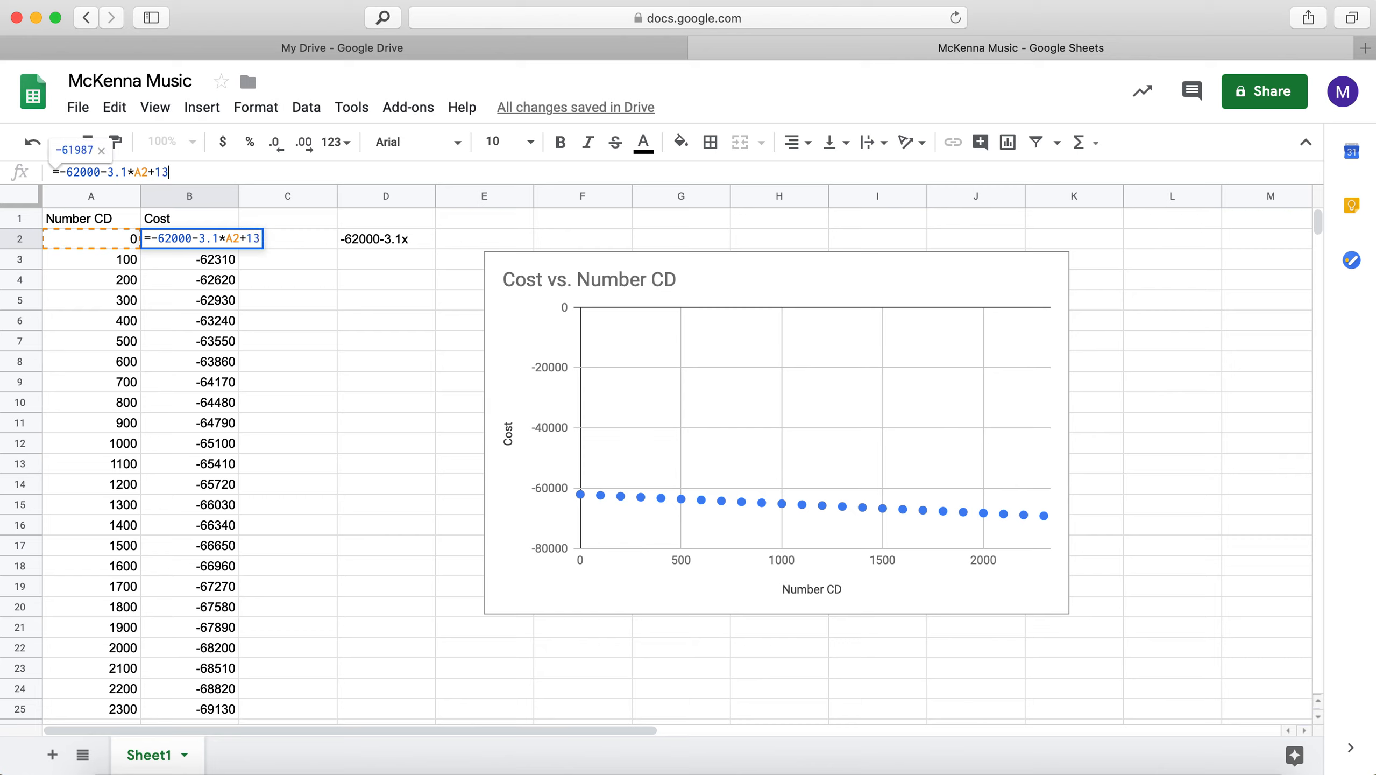
pyautogui.write('.50')
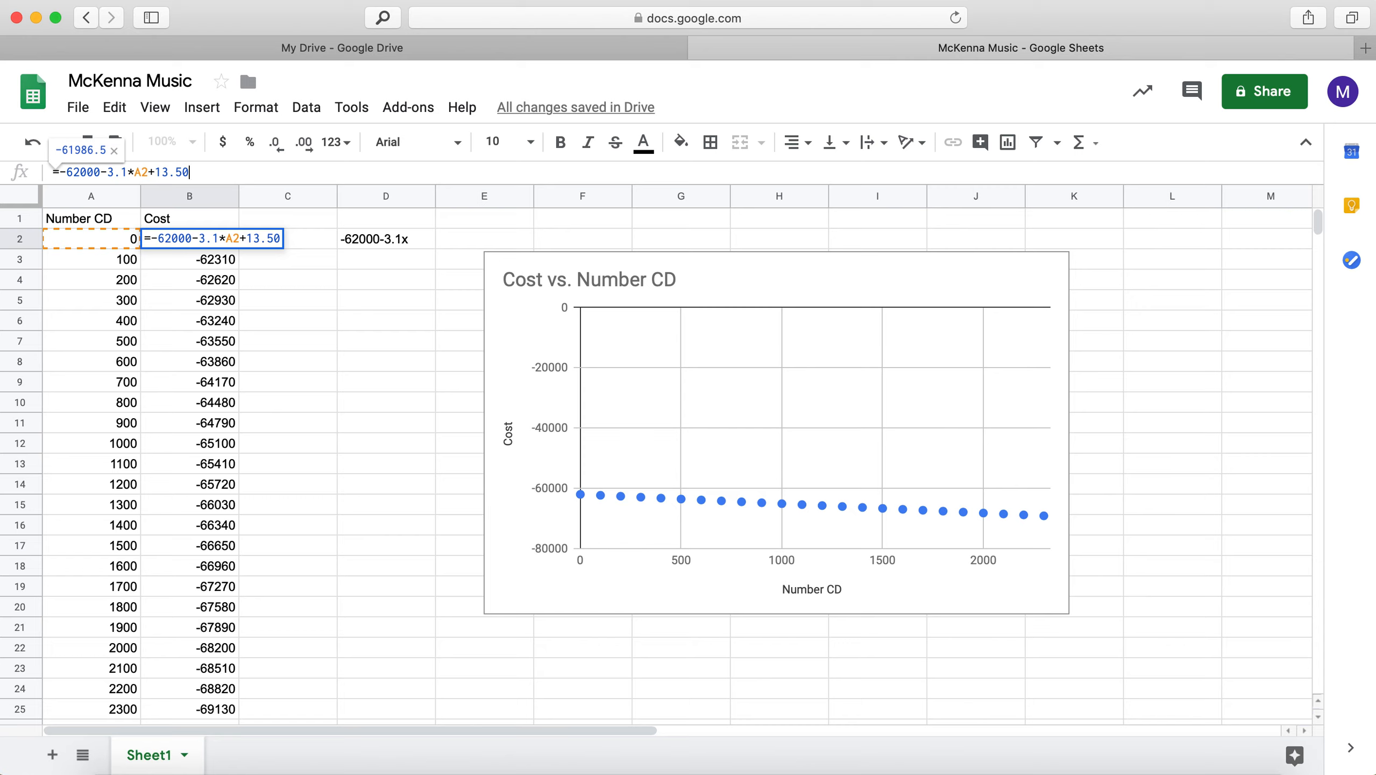
pyautogui.write('*')
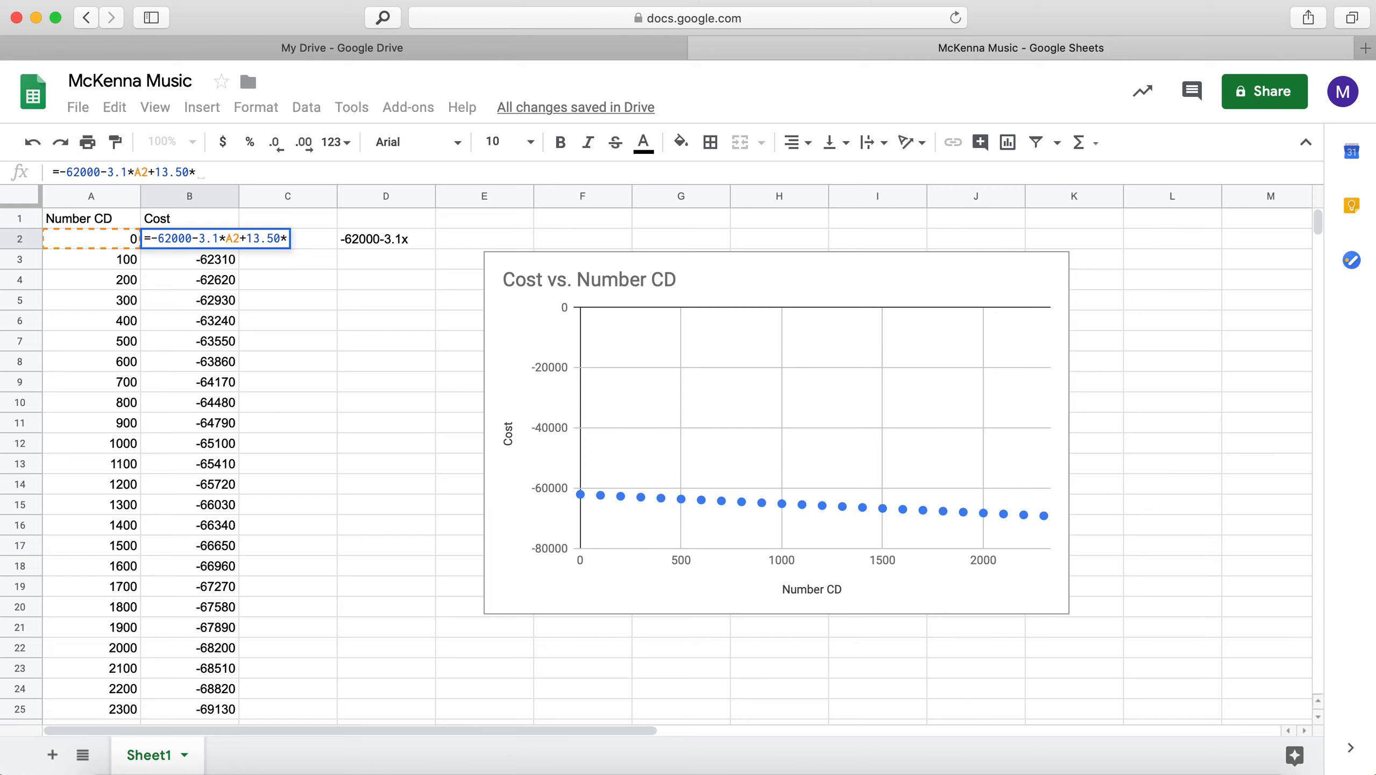
pyautogui.click(102, 240)
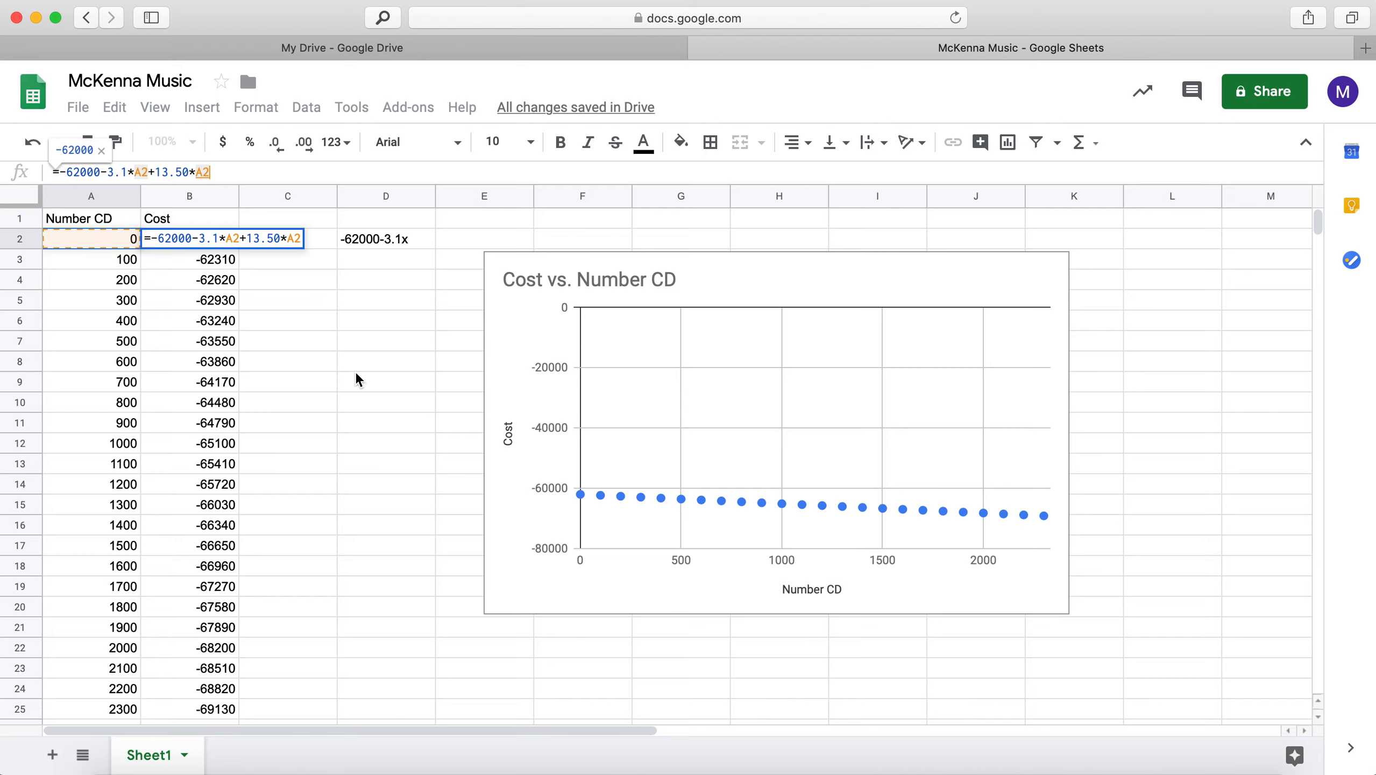
pyautogui.press('Return')
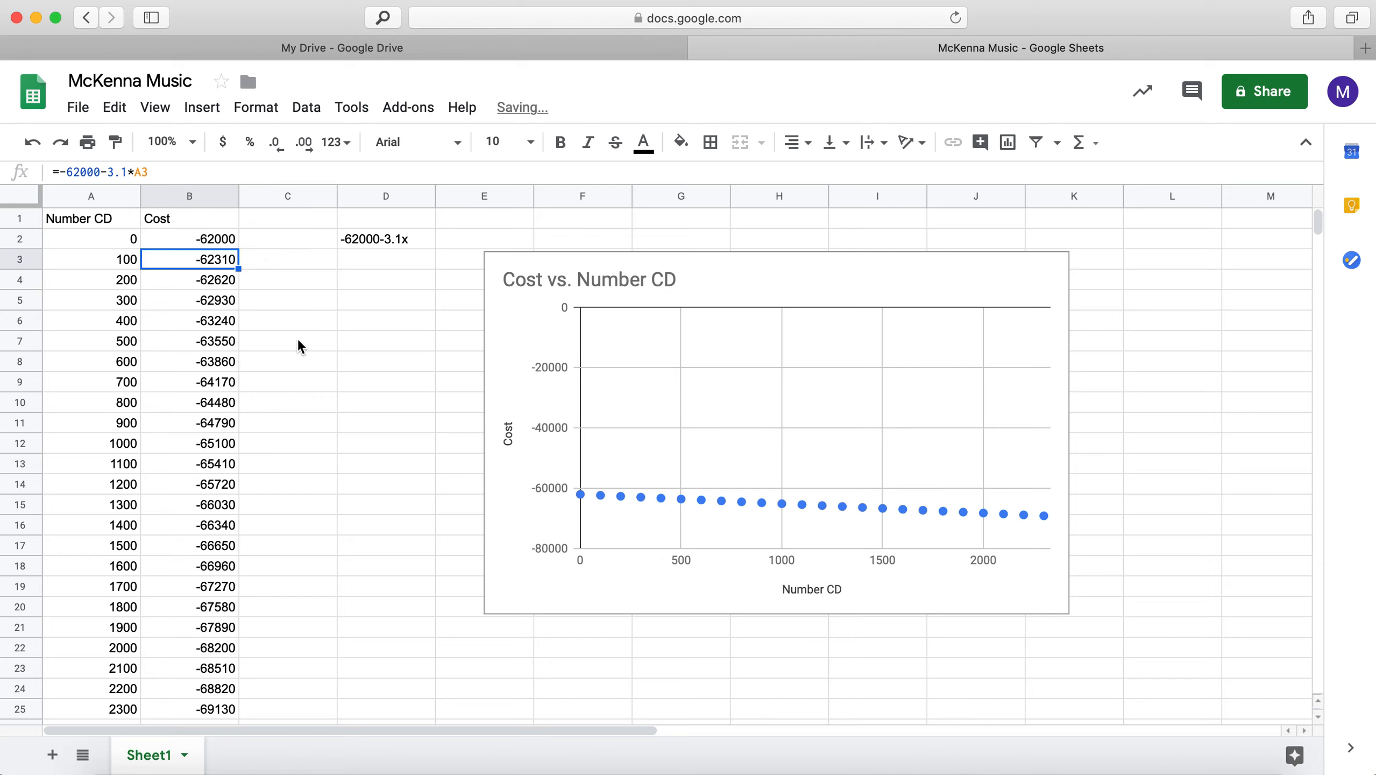
# Fill the revised B2 formula down to B25 and check the copied formula in B3.
pyautogui.click(218, 238)
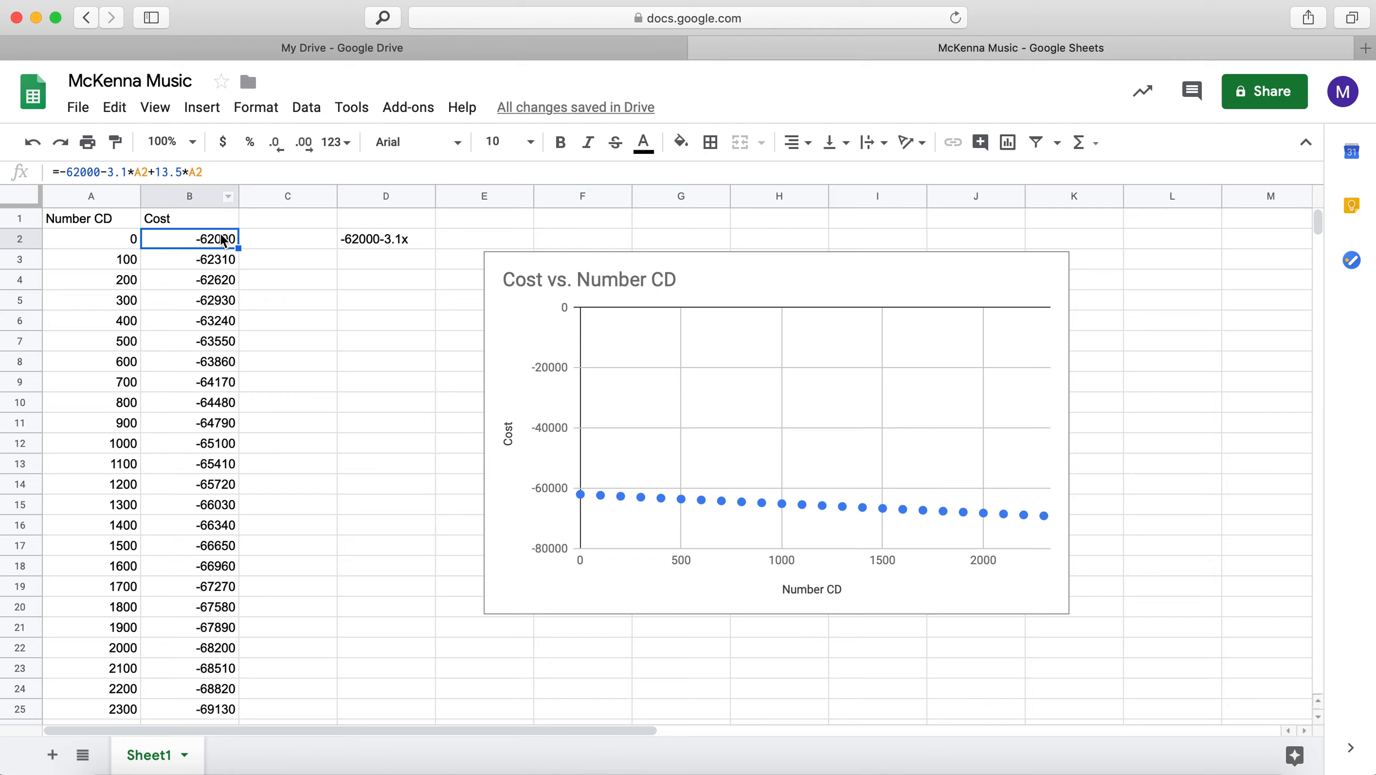
pyautogui.moveTo(238, 248); pyautogui.dragTo(242, 608)
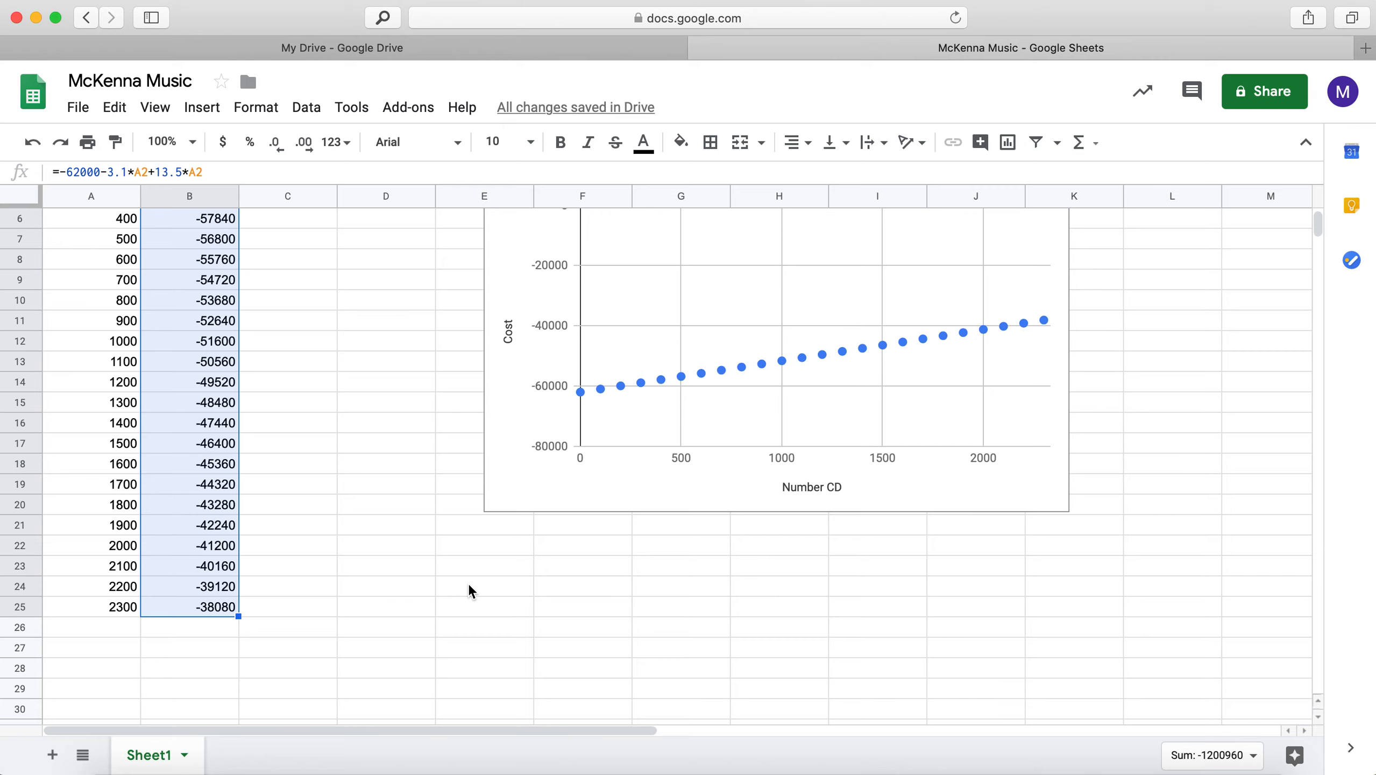
pyautogui.click(375, 570)
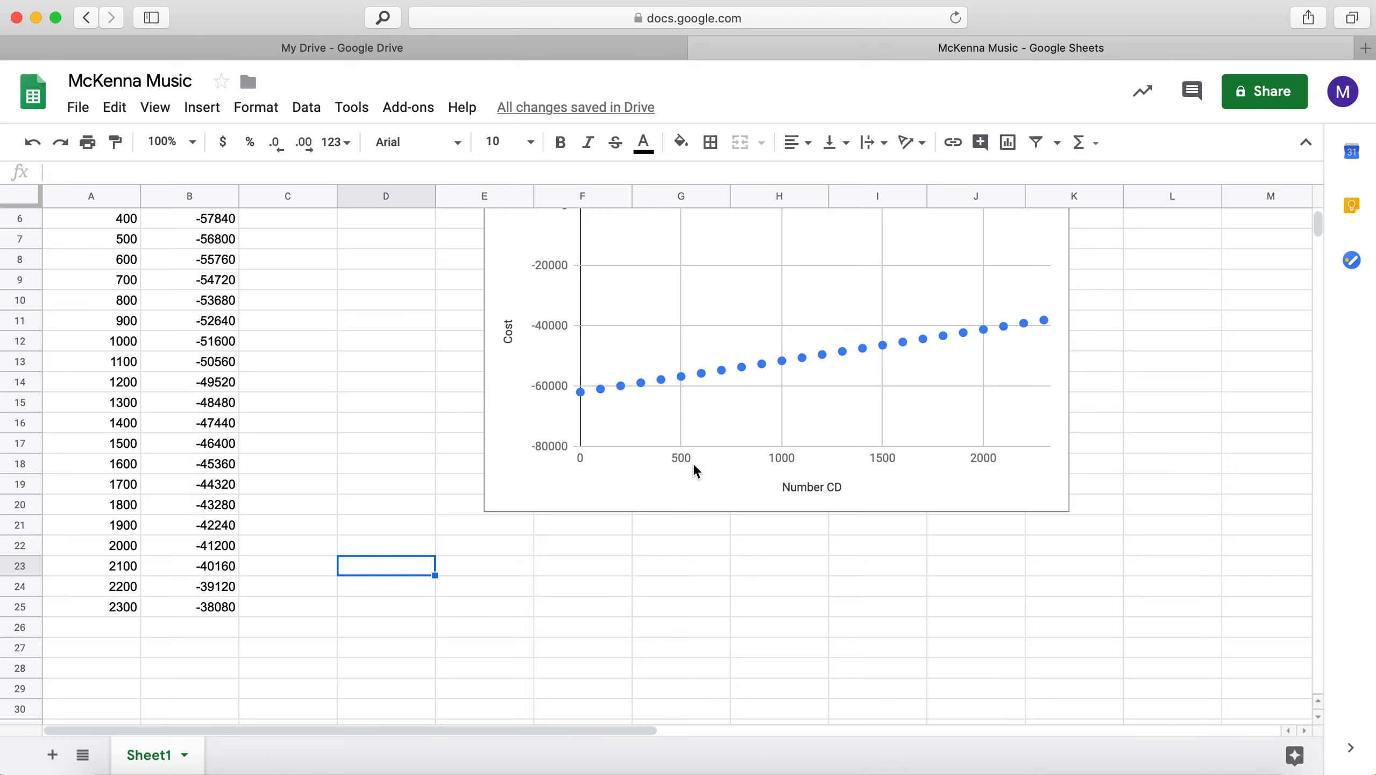
pyautogui.scroll(5, 694, 463)
pyautogui.hscroll(2, 694, 468)
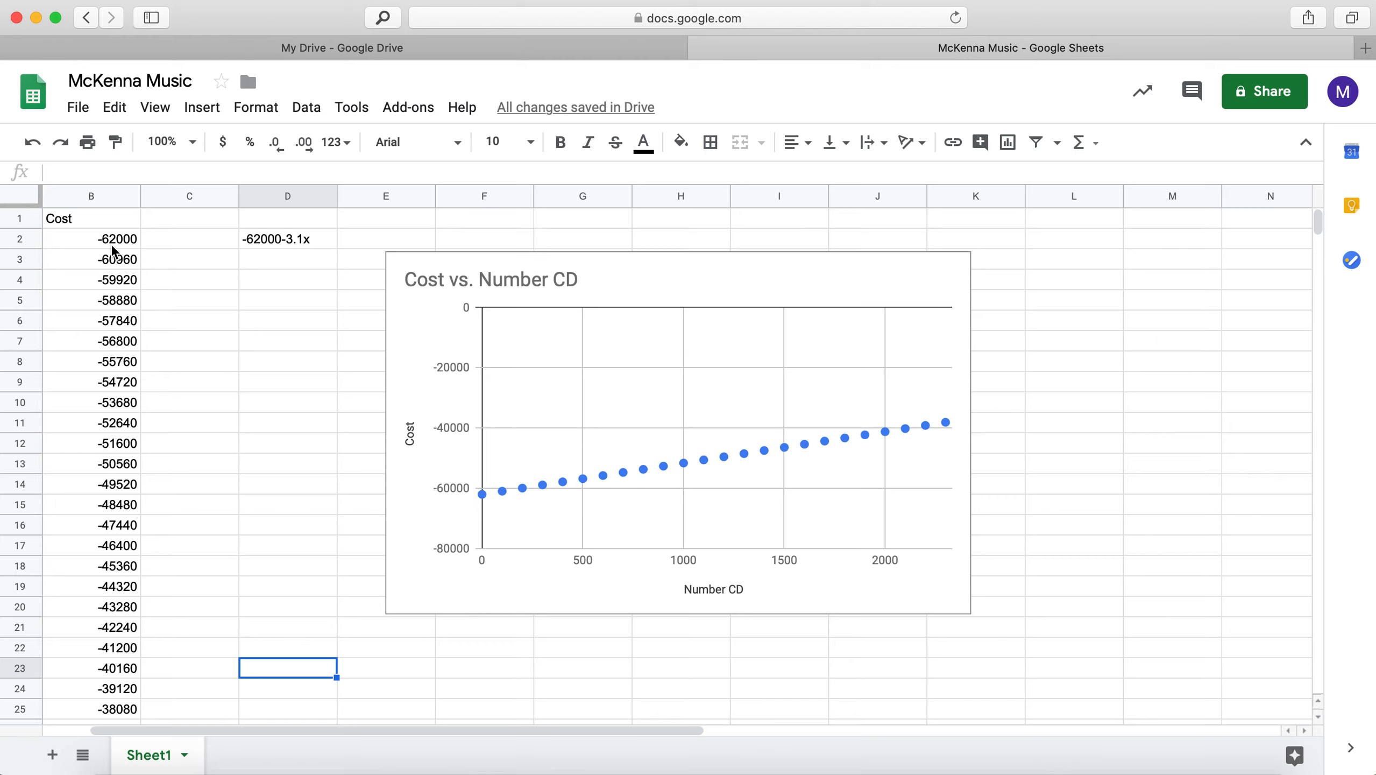
pyautogui.click(114, 261)
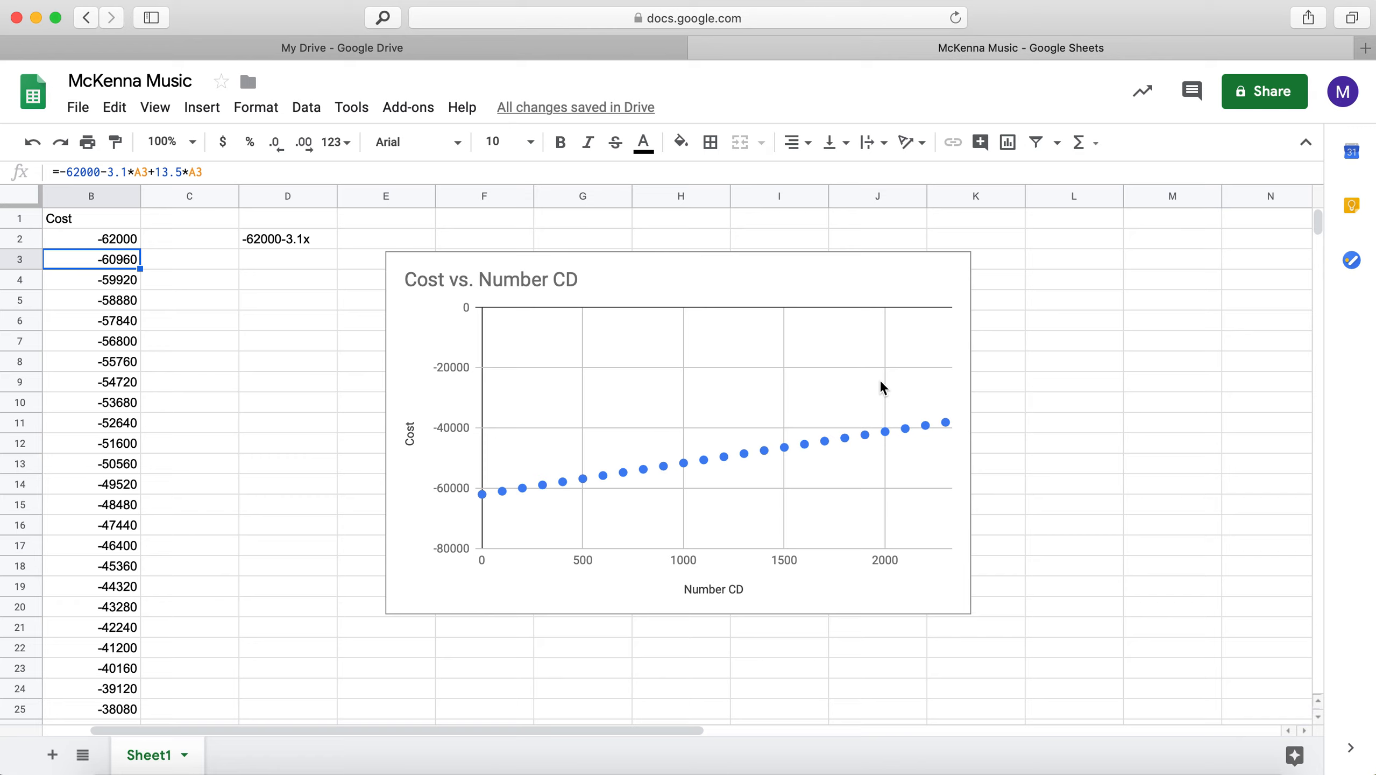
# Extend the Number CD series and the Cost formula from A24:B25 down to row 63.
pyautogui.hscroll(-2, 279, 461)
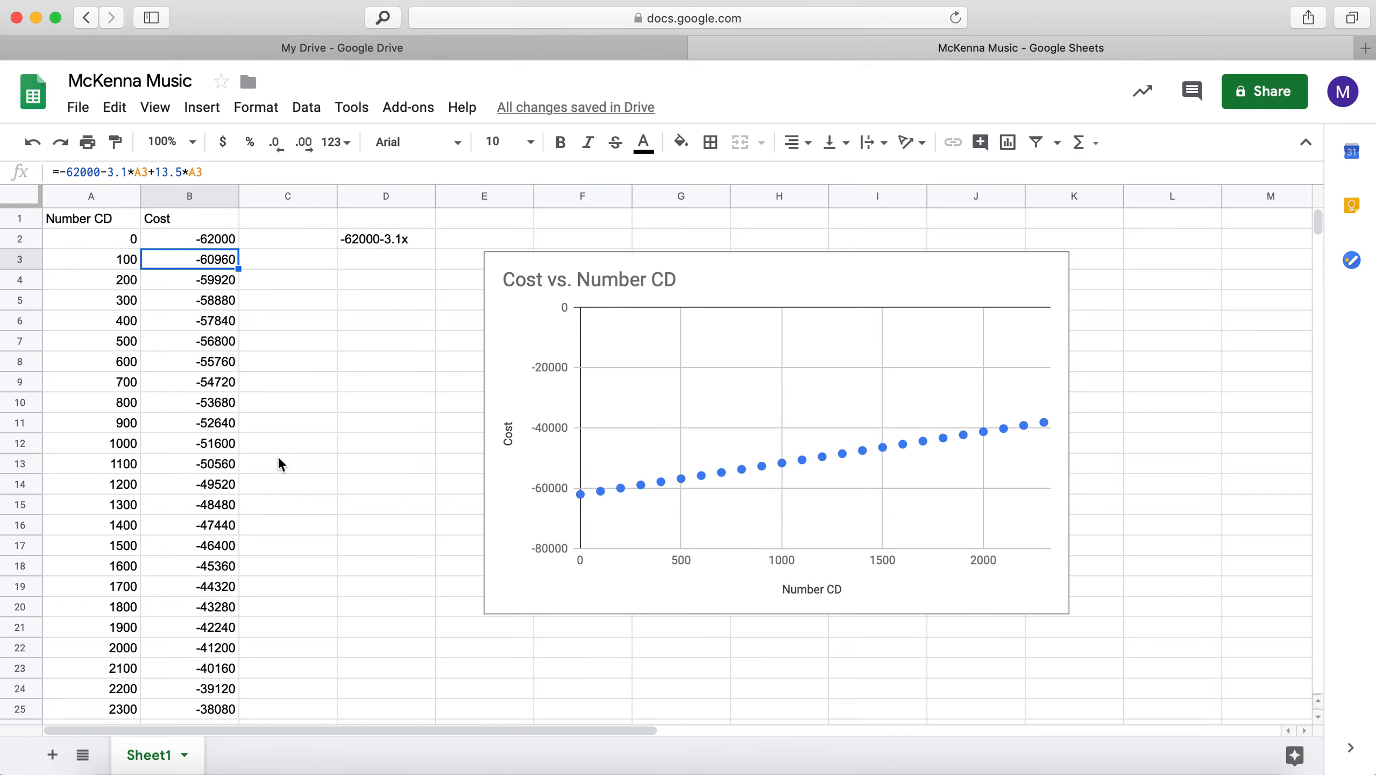
pyautogui.scroll(-5, 280, 461)
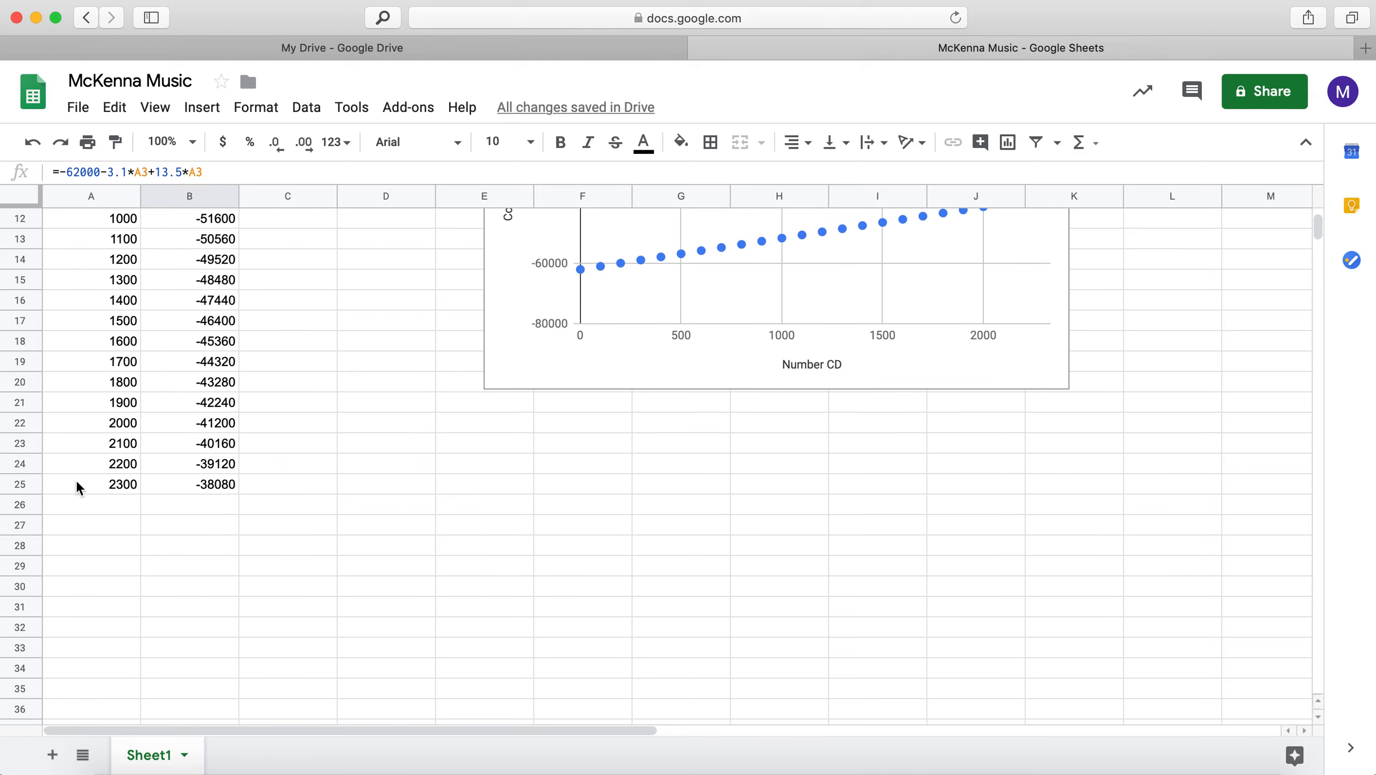
pyautogui.click(115, 482)
pyautogui.click(87, 468)
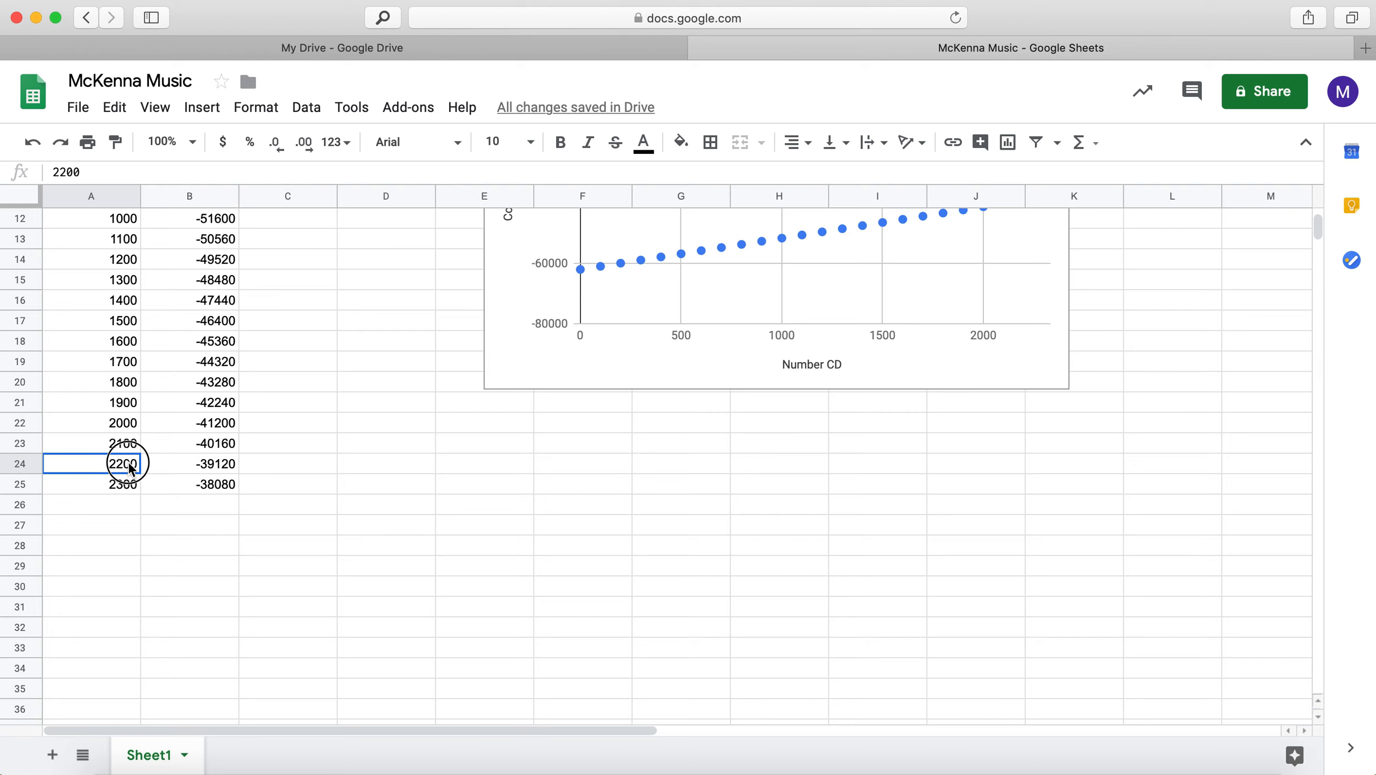
pyautogui.moveTo(130, 468); pyautogui.dragTo(209, 482)
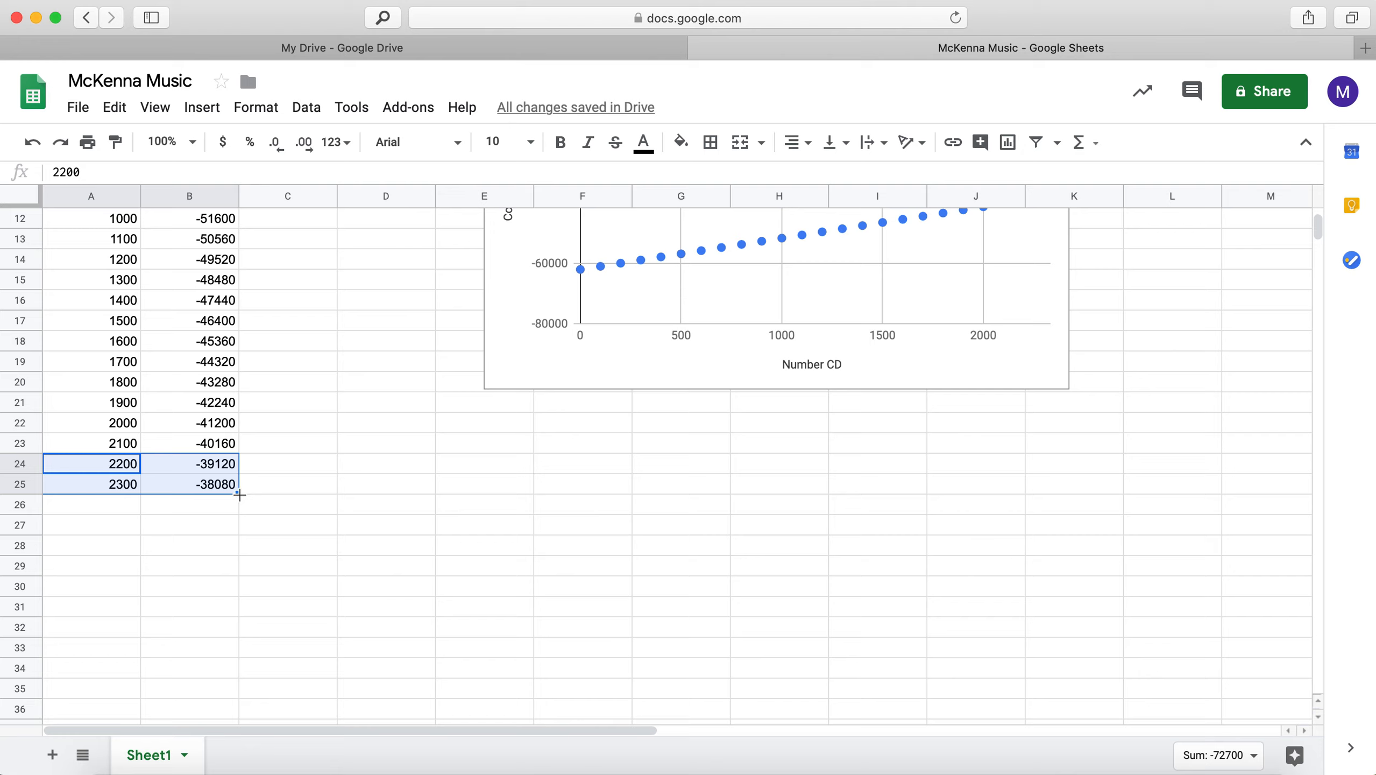
pyautogui.moveTo(239, 495); pyautogui.dragTo(252, 679)
pyautogui.click(350, 528)
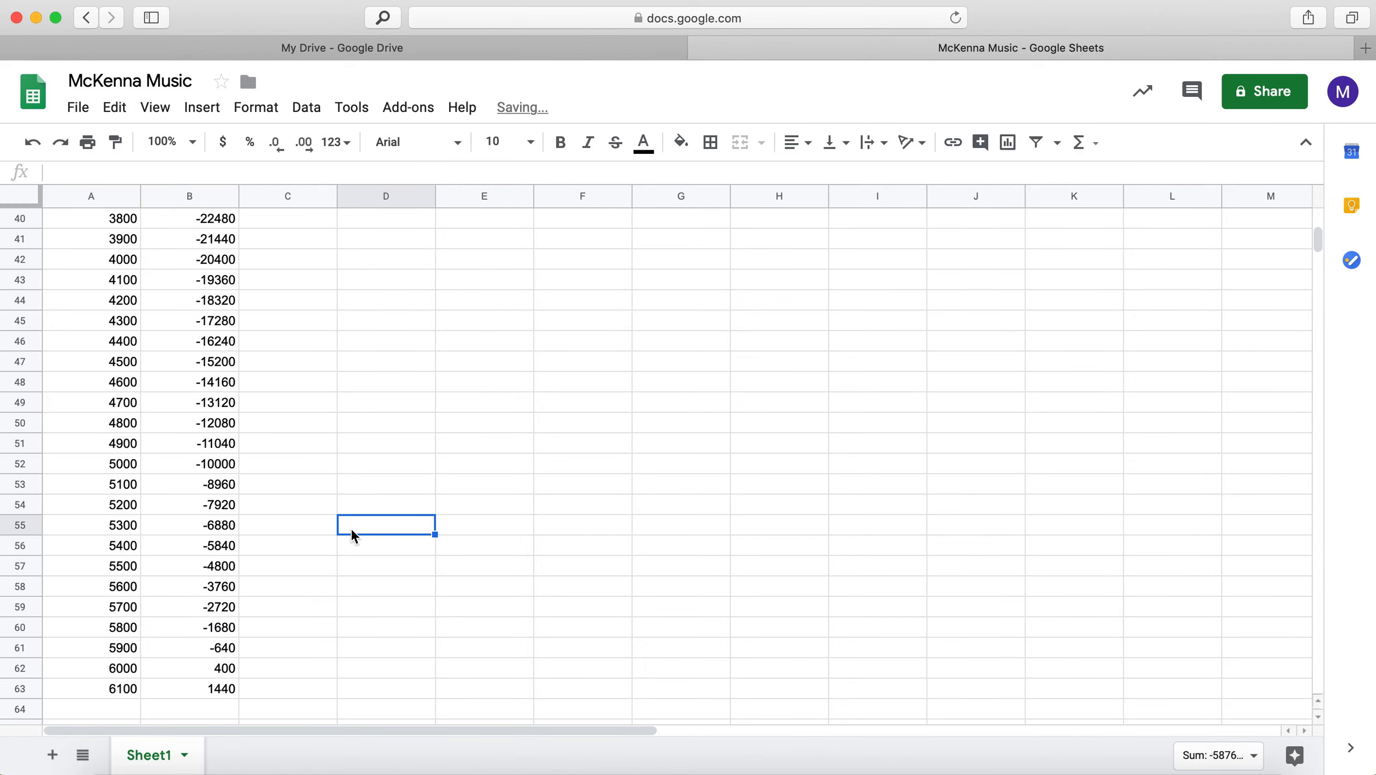
# Insert a second chart from the extended Number CD and Cost data in A1:B63 and make it a scatter chart.
pyautogui.scroll(13, 350, 529)
pyautogui.scroll(-4, 350, 528)
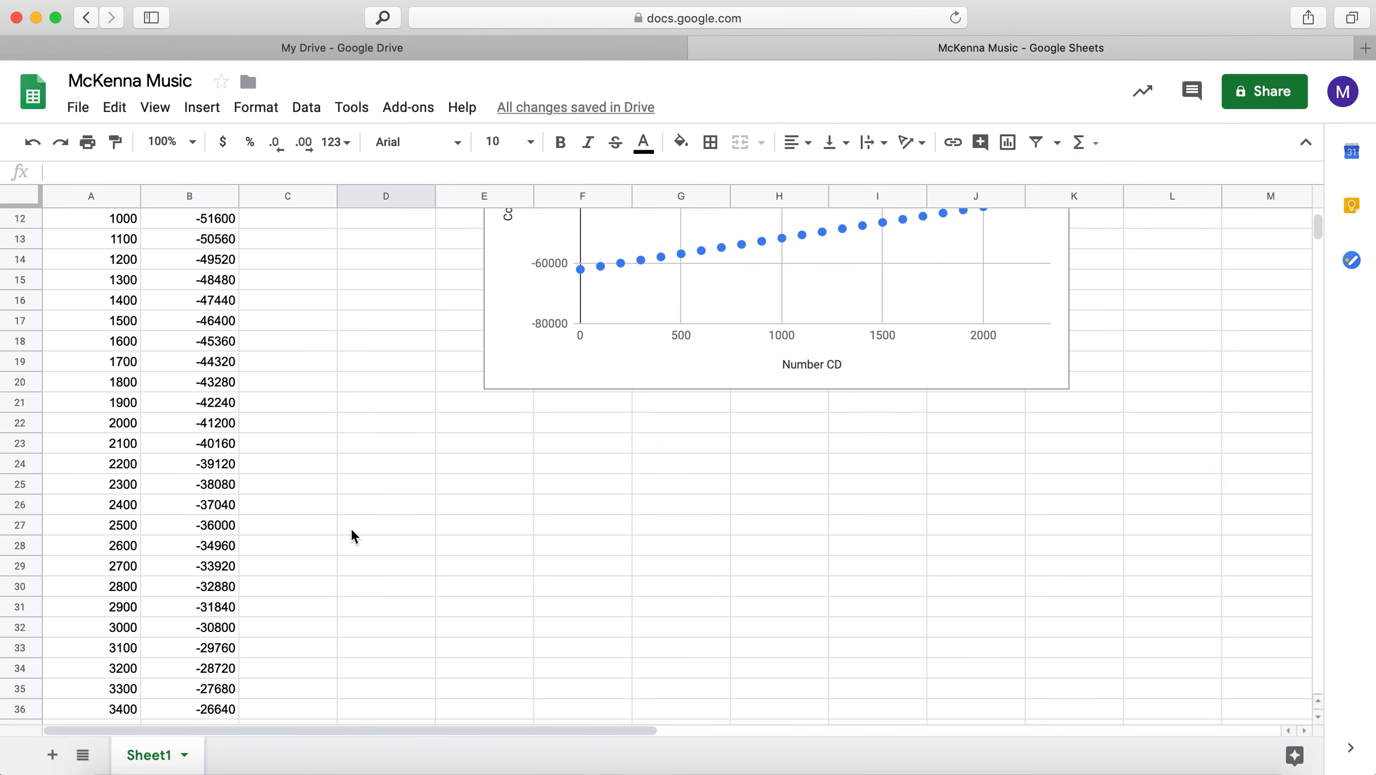
pyautogui.scroll(4, 352, 535)
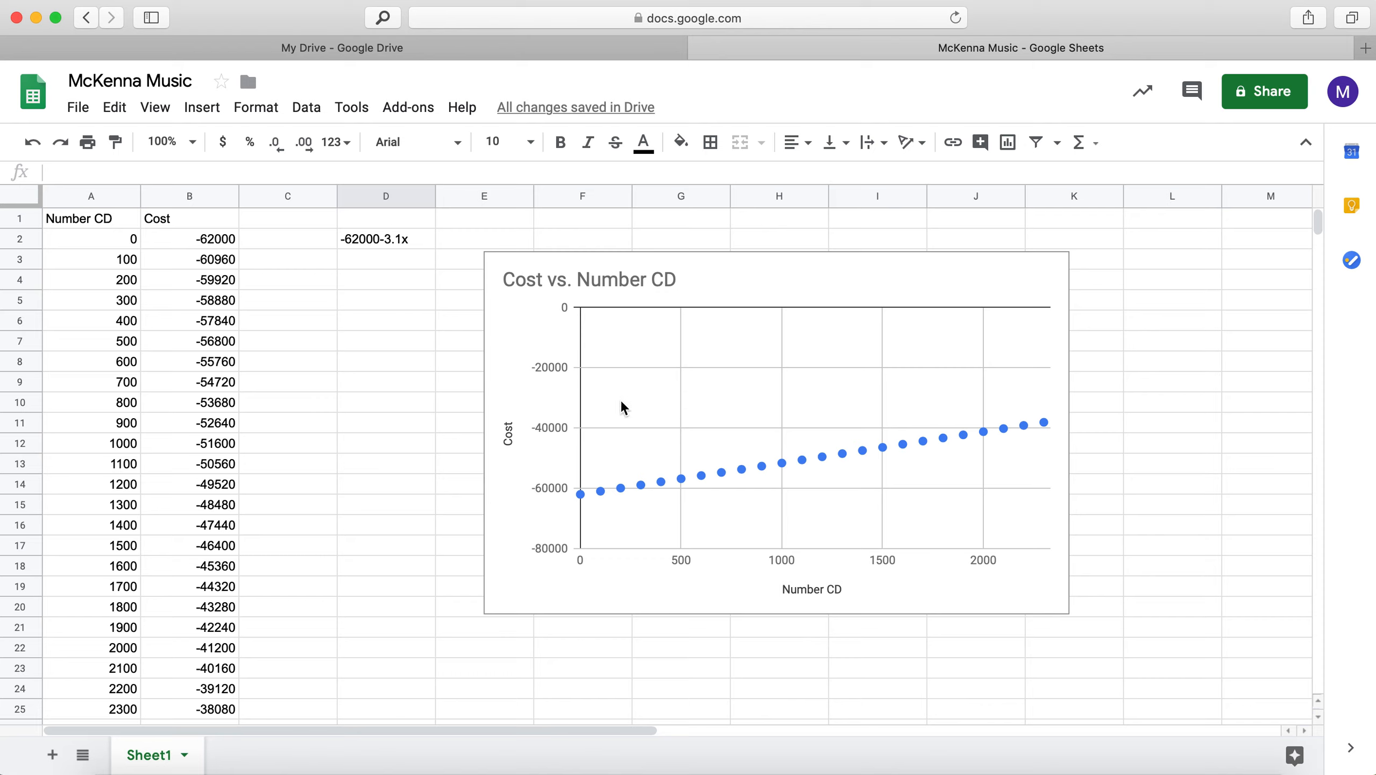
pyautogui.click(666, 390)
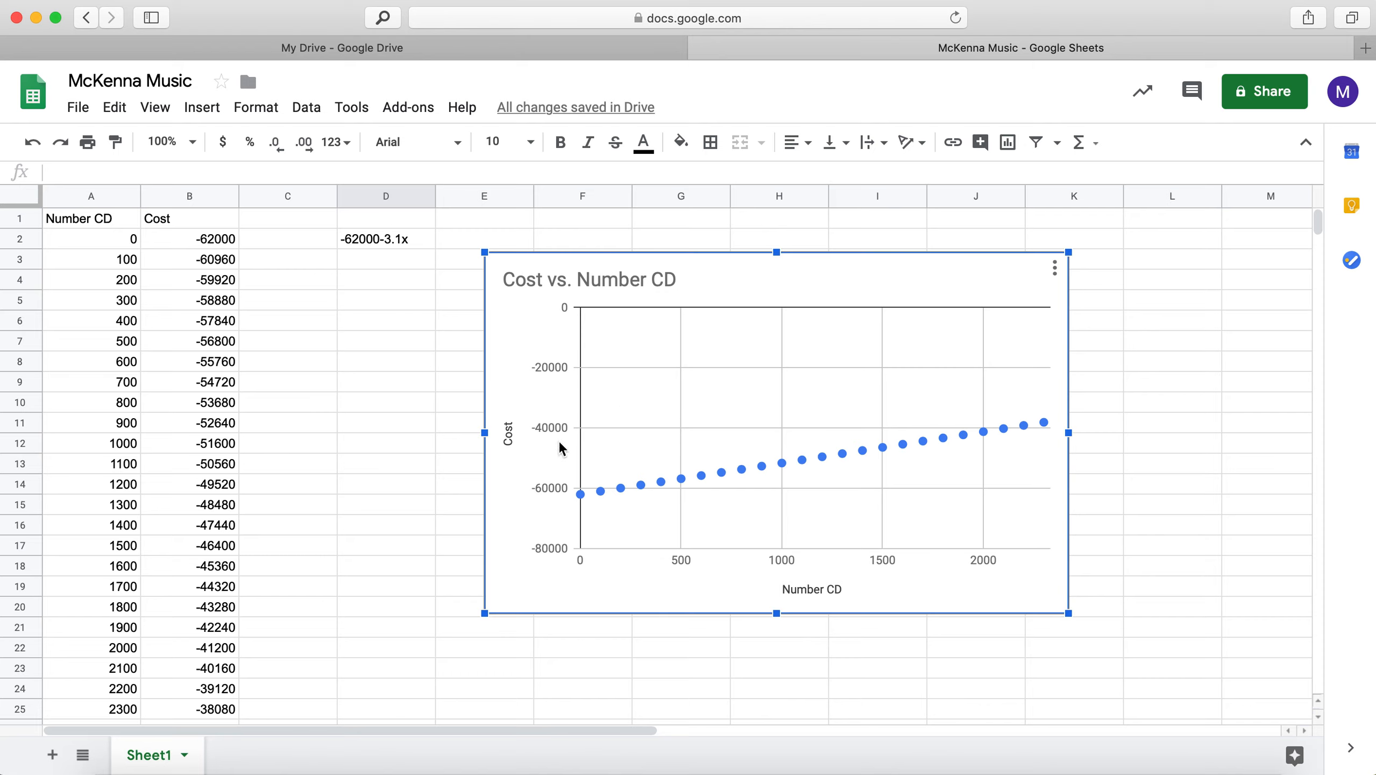
pyautogui.moveTo(68, 221); pyautogui.dragTo(224, 272)
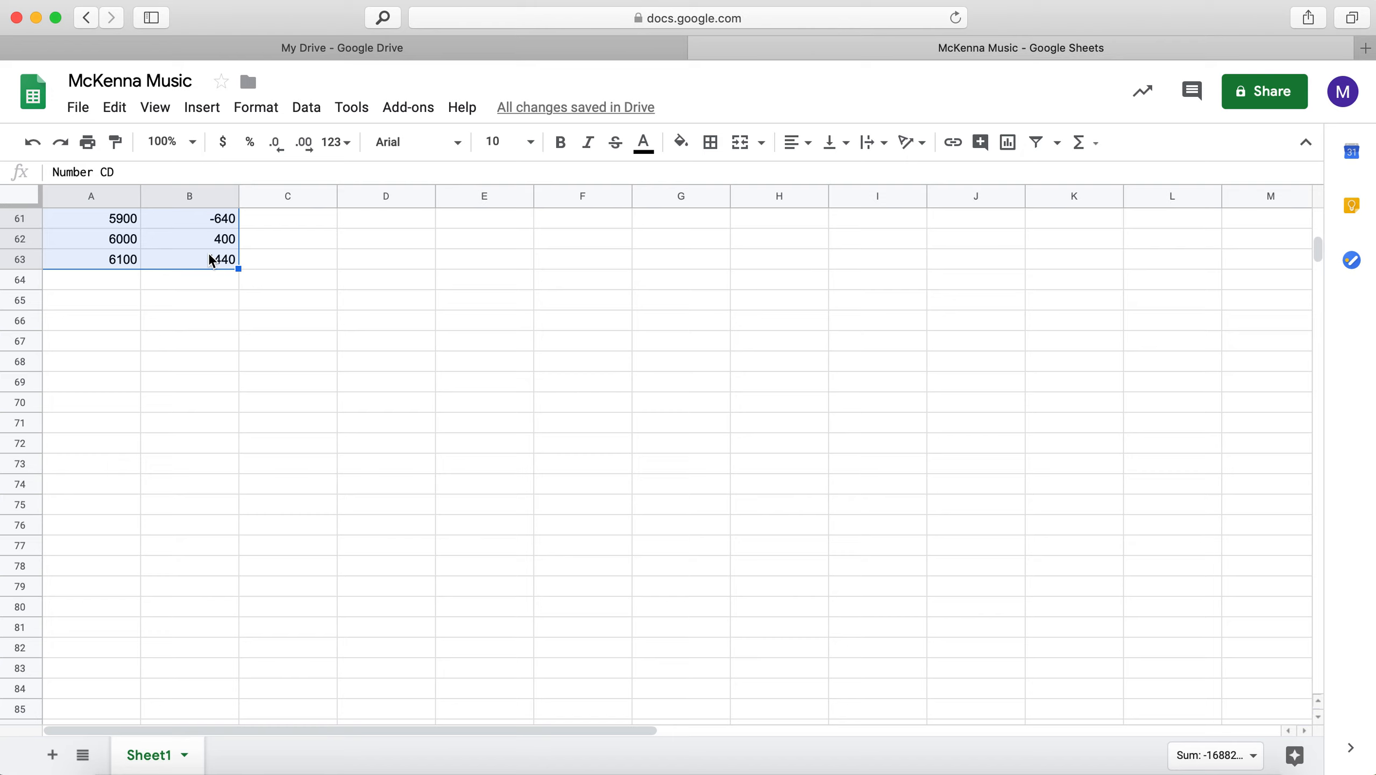
pyautogui.click(1008, 142)
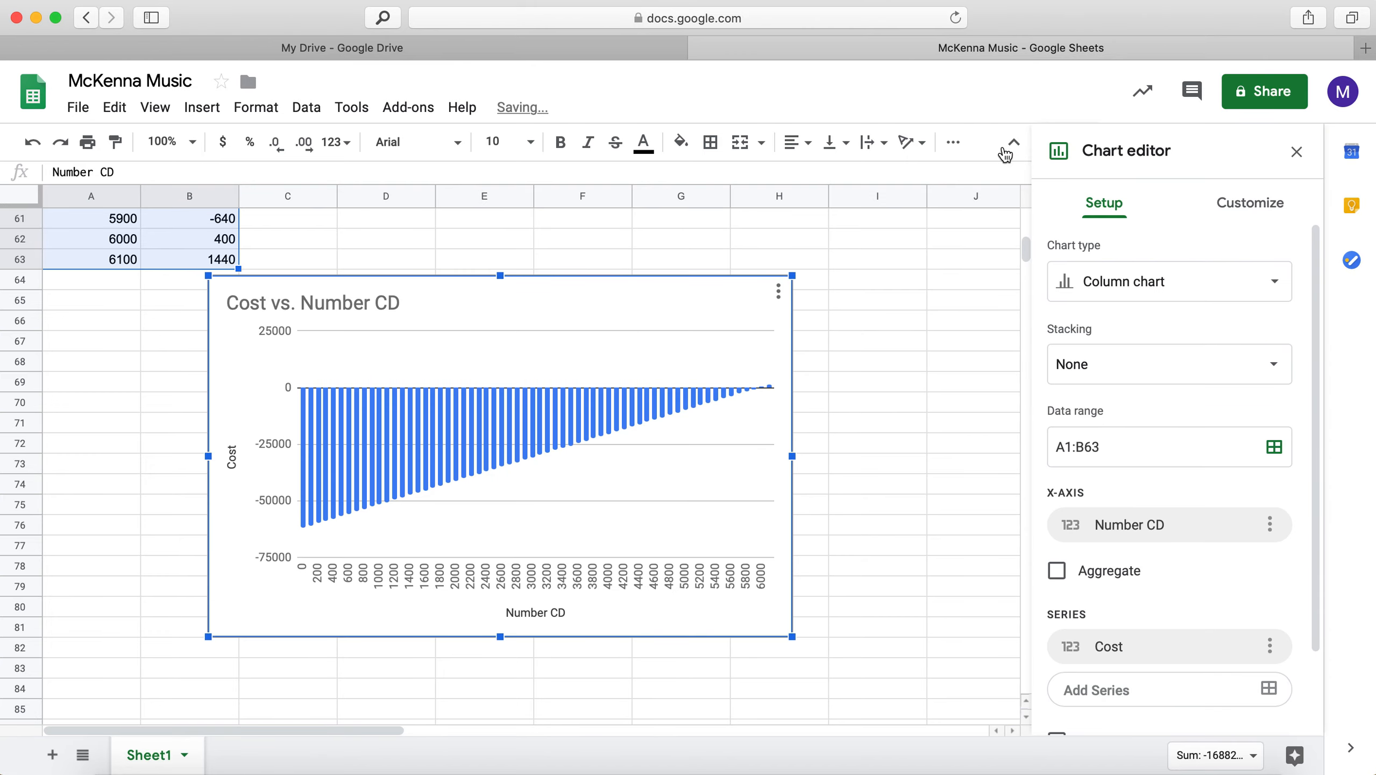
pyautogui.click(1101, 299)
pyautogui.scroll(-5, 1110, 534)
pyautogui.scroll(-2, 1109, 535)
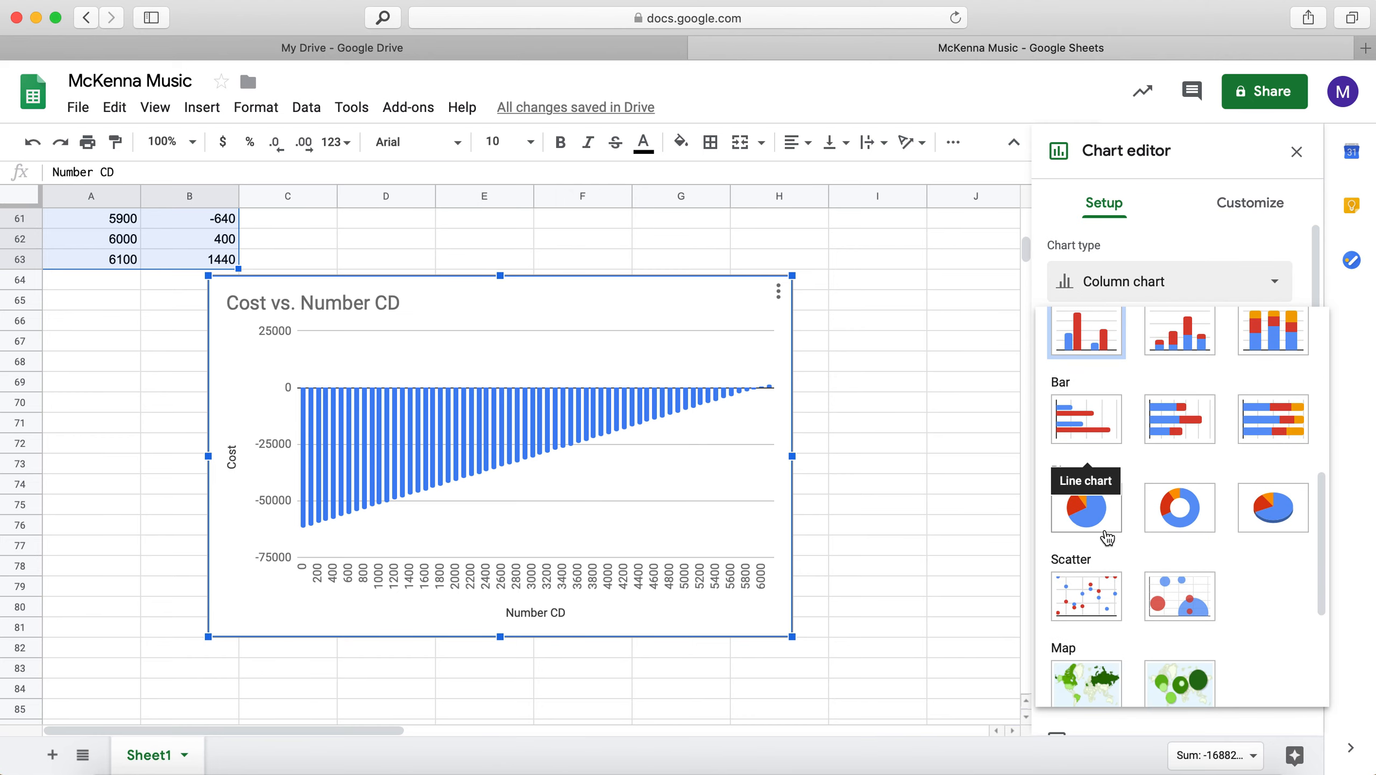
pyautogui.click(1077, 609)
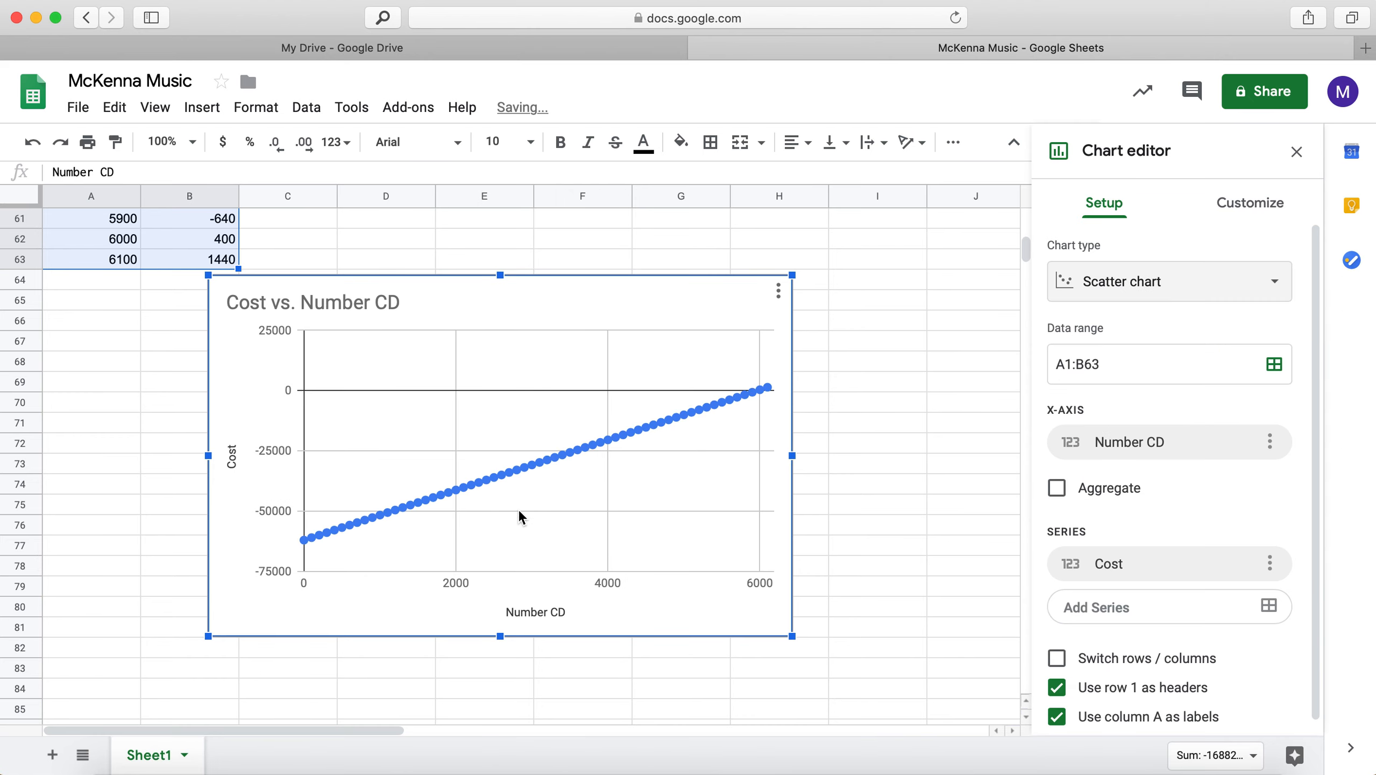
# Examine where the new scatter chart crosses zero and compare it with the cost data and the earlier chart.
pyautogui.moveTo(744, 399)
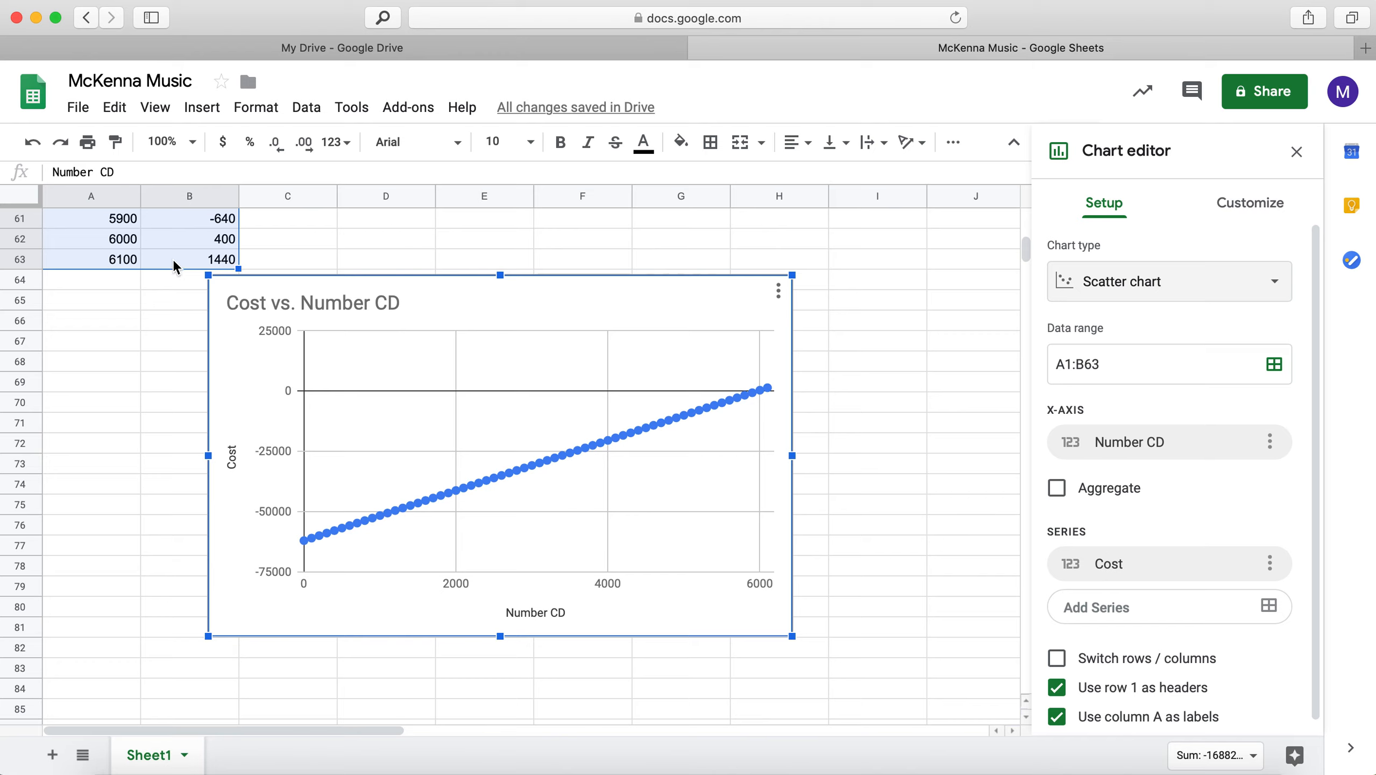
pyautogui.scroll(10, 175, 266)
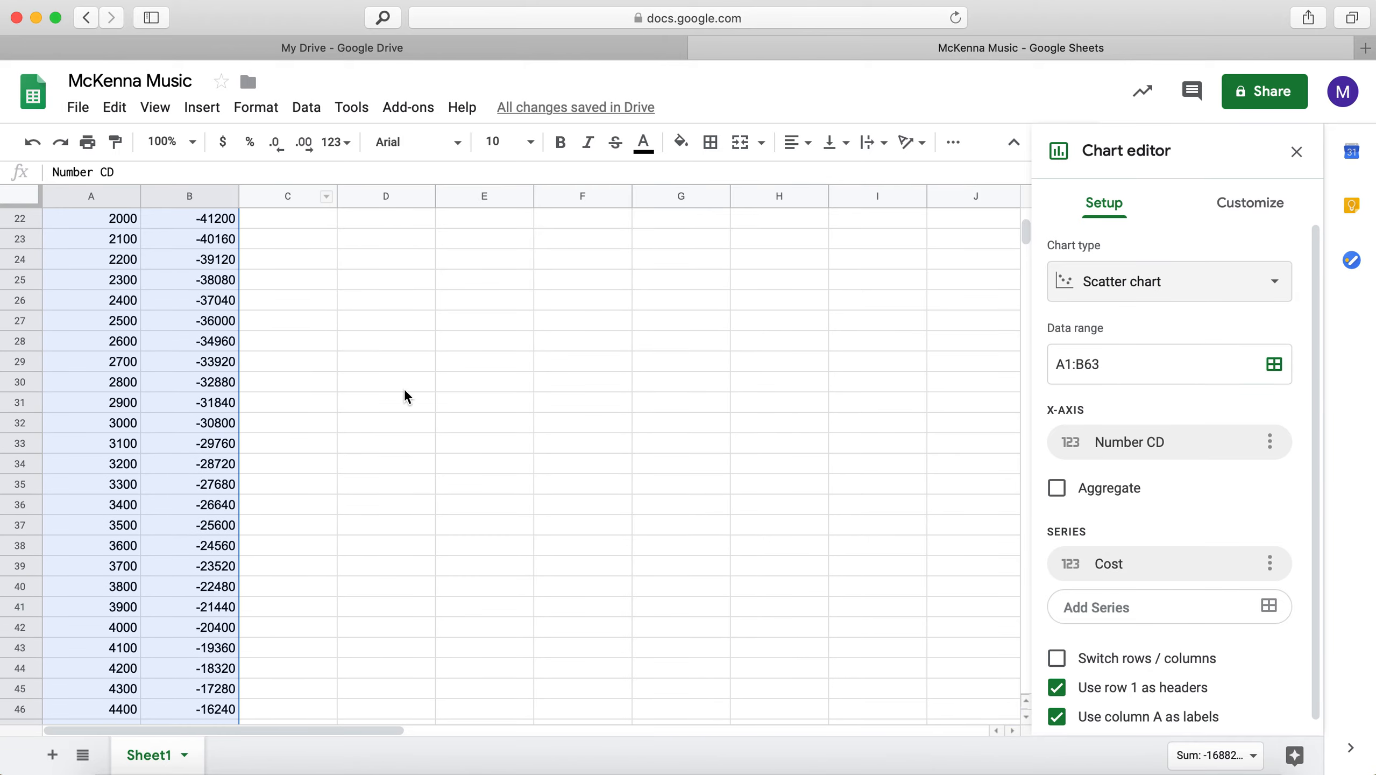
pyautogui.scroll(-10, 405, 388)
pyautogui.hscroll(1, 405, 389)
pyautogui.scroll(15, 404, 388)
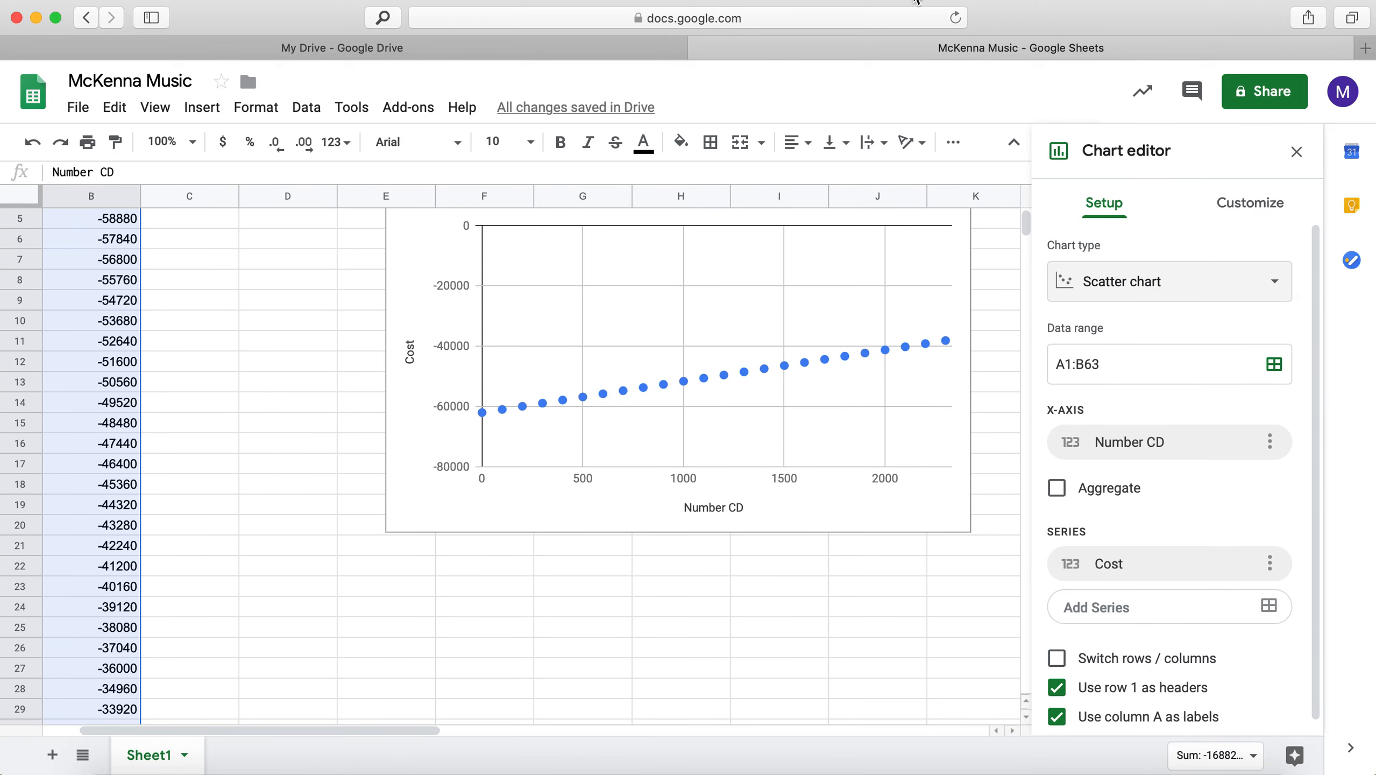